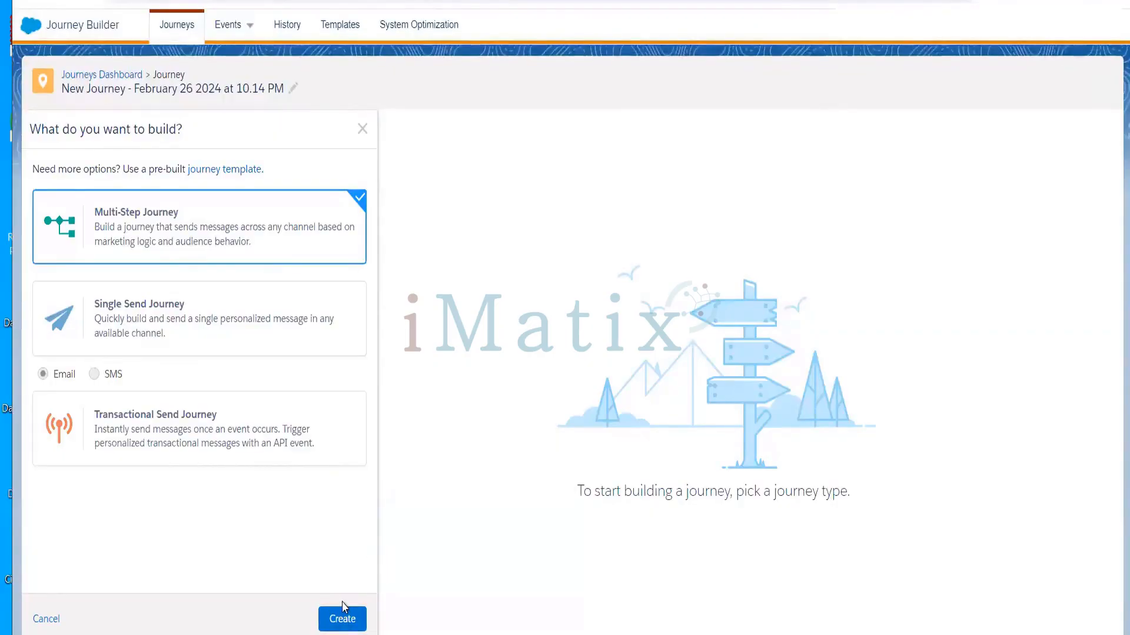
# Create the multi-step journey so the empty Journey Builder canvas opens with entry sources and activities
pyautogui.click(342, 617)
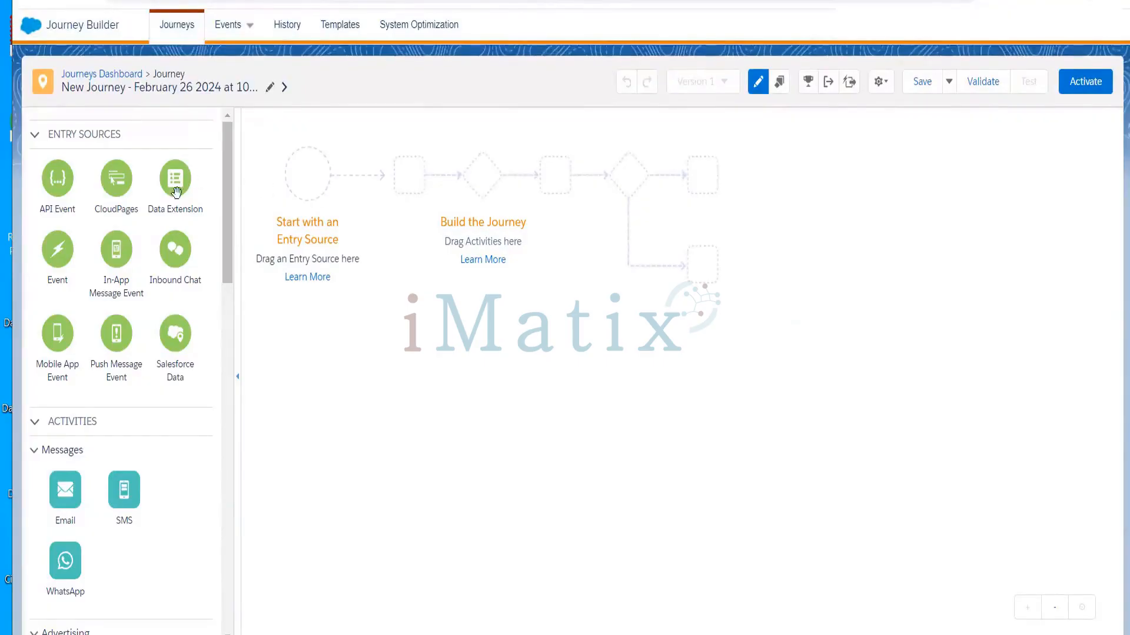
pyautogui.moveTo(226, 220); pyautogui.dragTo(209, 188)
pyautogui.scroll(-1, 235, 318)
pyautogui.scroll(-10, 232, 383)
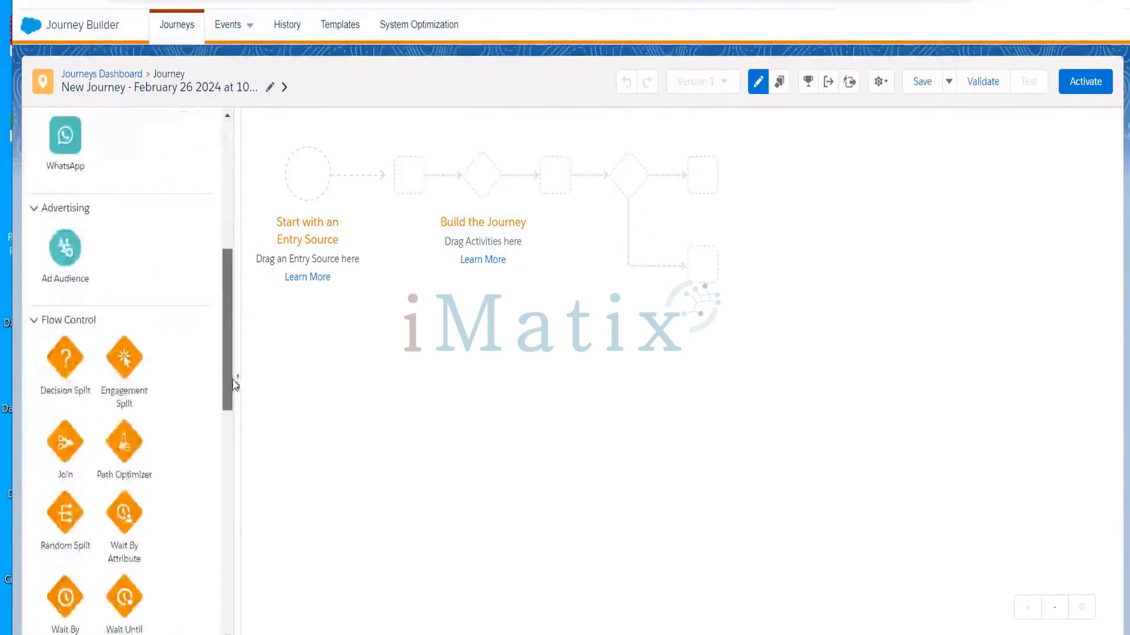
pyautogui.scroll(-2, 230, 435)
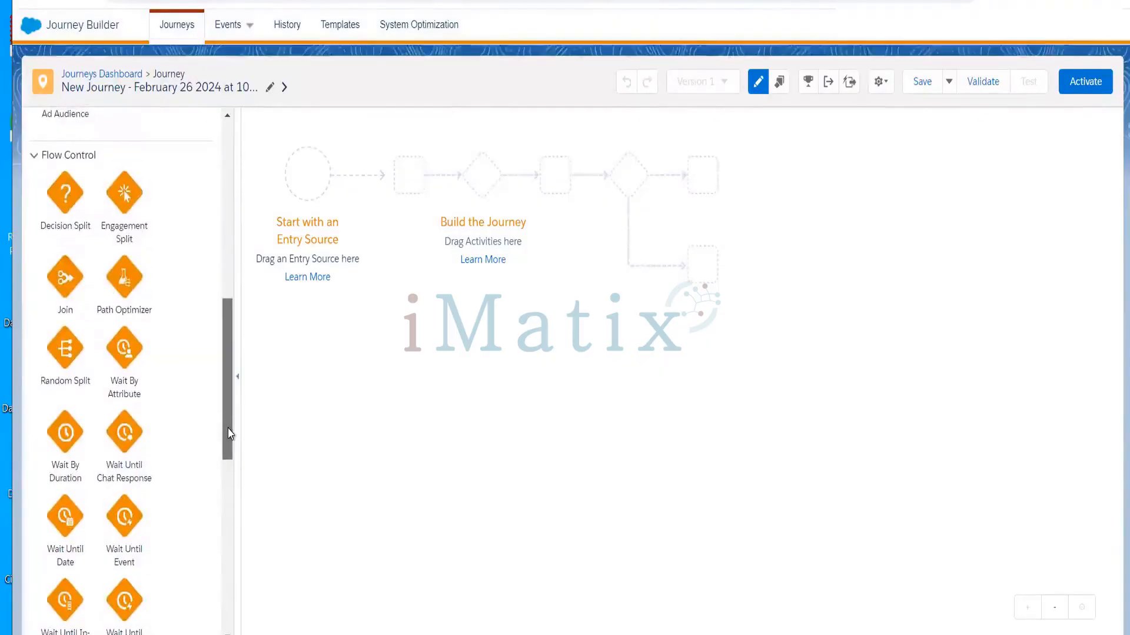
pyautogui.moveTo(69, 435); pyautogui.dragTo(412, 186)
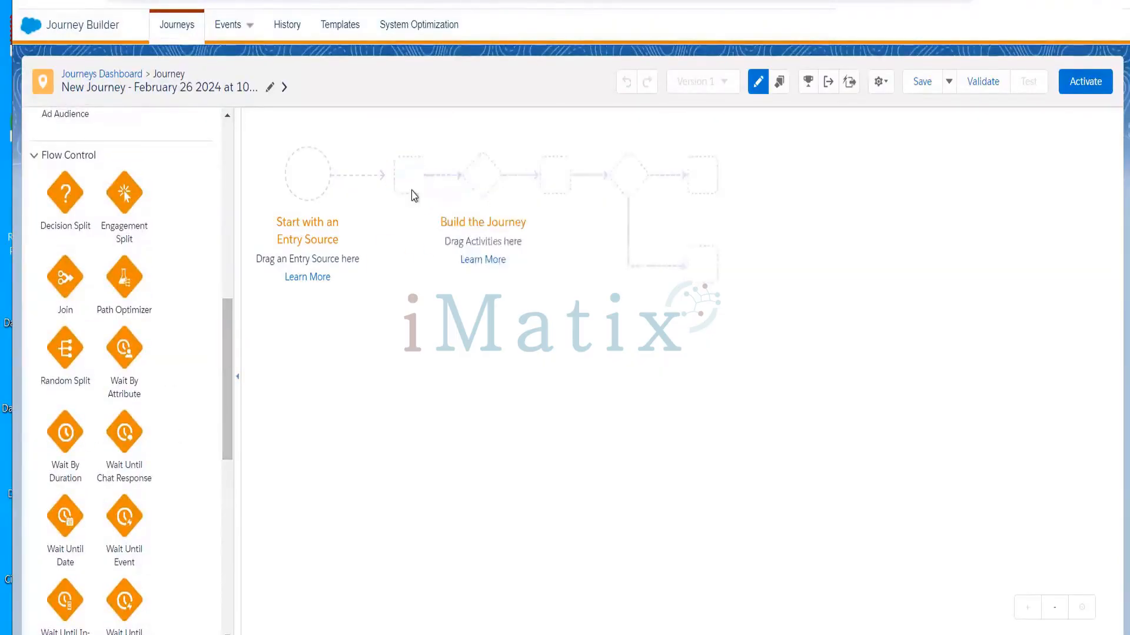
pyautogui.moveTo(63, 448); pyautogui.dragTo(405, 196)
pyautogui.moveTo(224, 401); pyautogui.dragTo(229, 321)
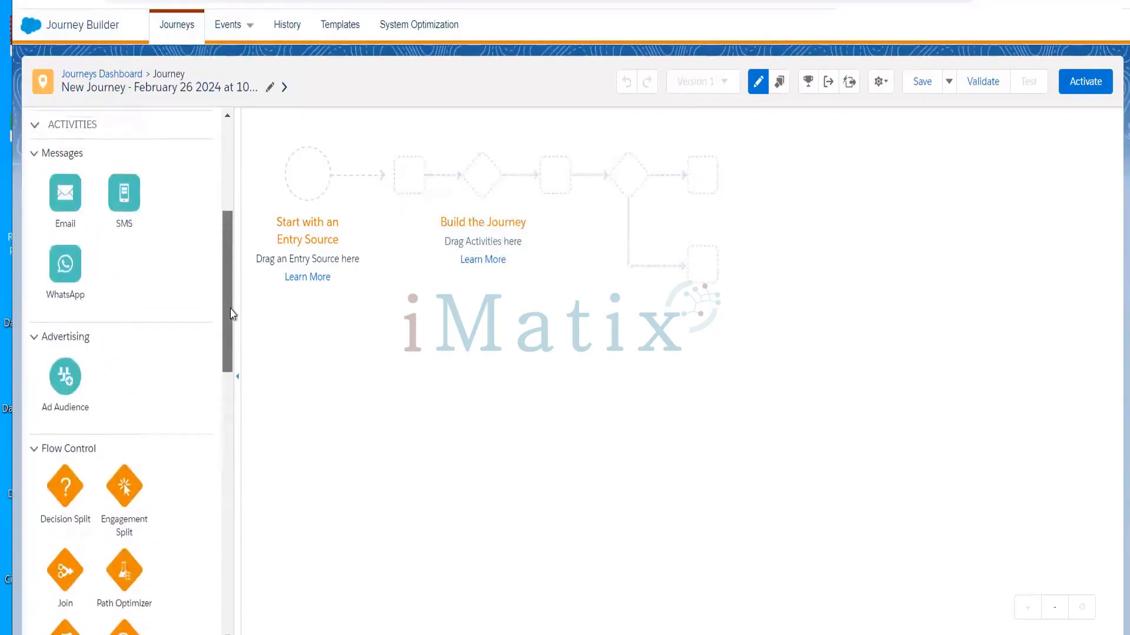
# Add an Email activity and a 1-day Wait By Duration to the journey path
pyautogui.moveTo(69, 205); pyautogui.dragTo(378, 191)
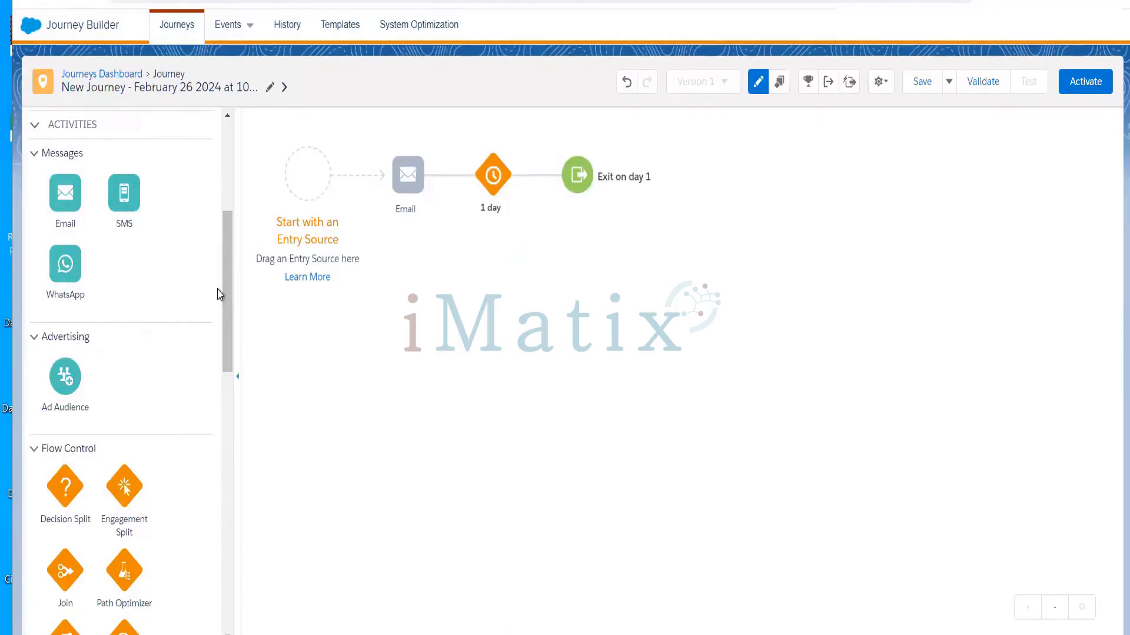
pyautogui.moveTo(224, 291); pyautogui.dragTo(227, 94)
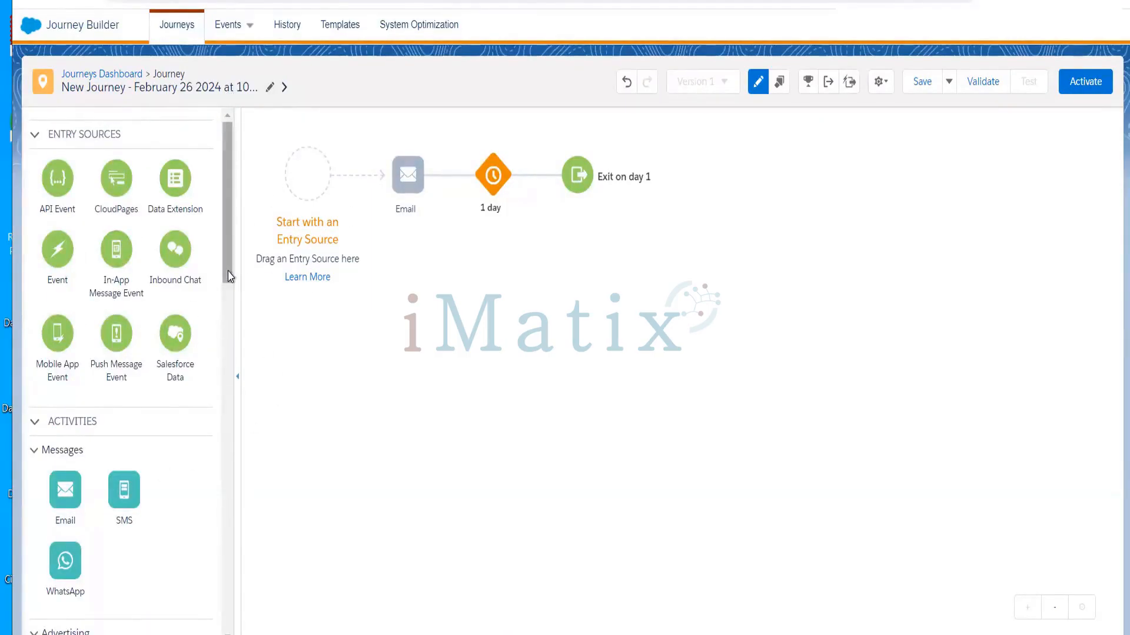
pyautogui.moveTo(230, 281); pyautogui.dragTo(231, 398)
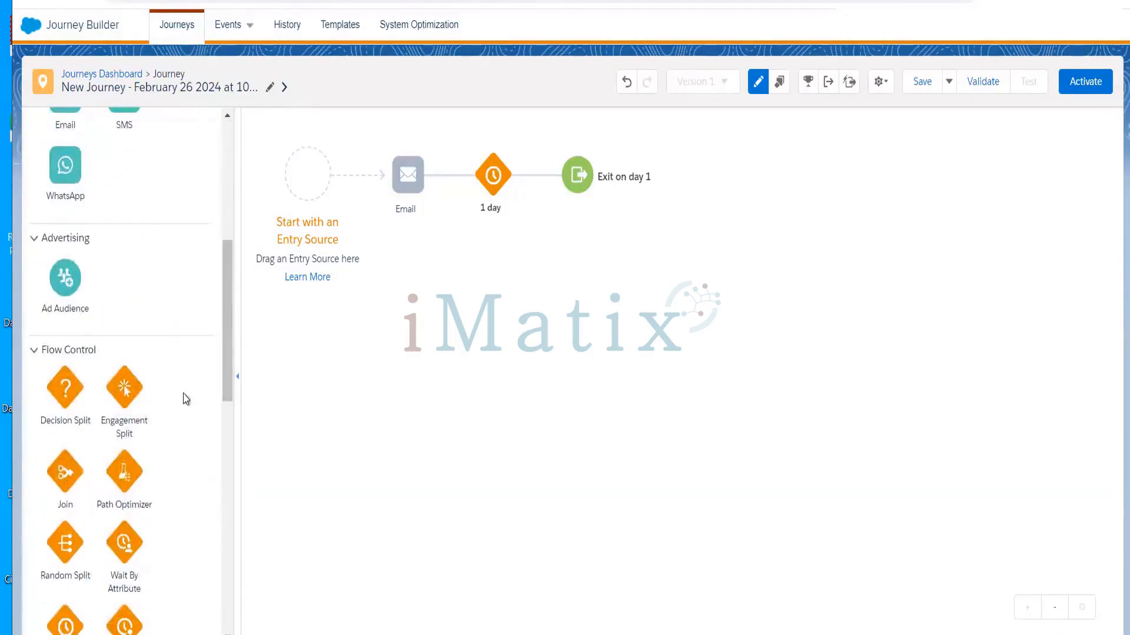
pyautogui.moveTo(226, 366); pyautogui.dragTo(227, 422)
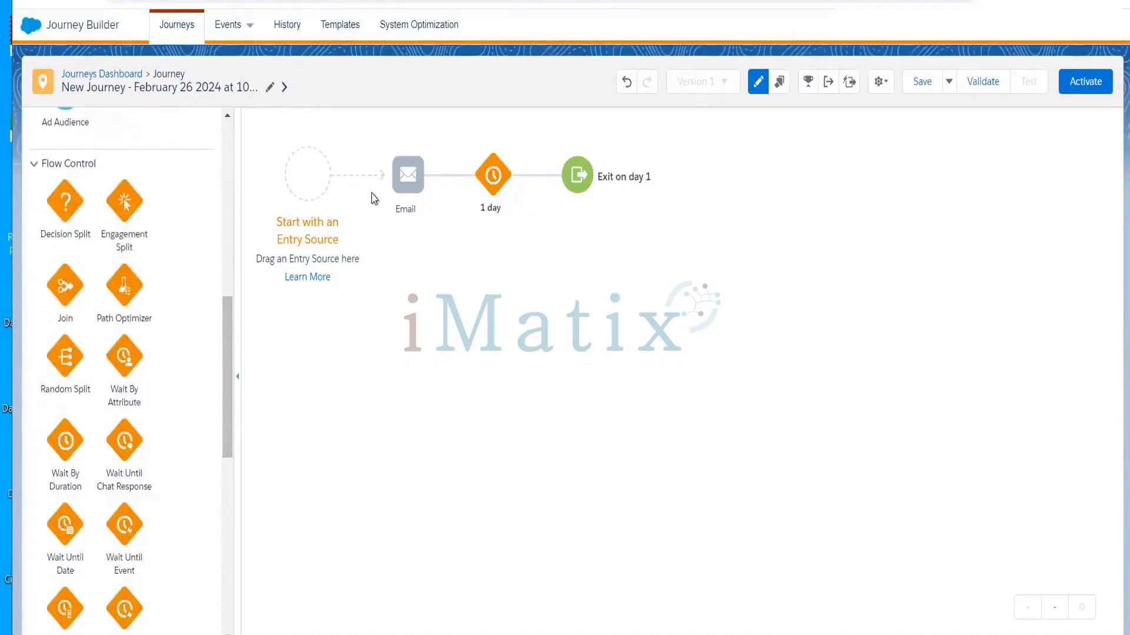
pyautogui.moveTo(63, 459); pyautogui.dragTo(373, 176)
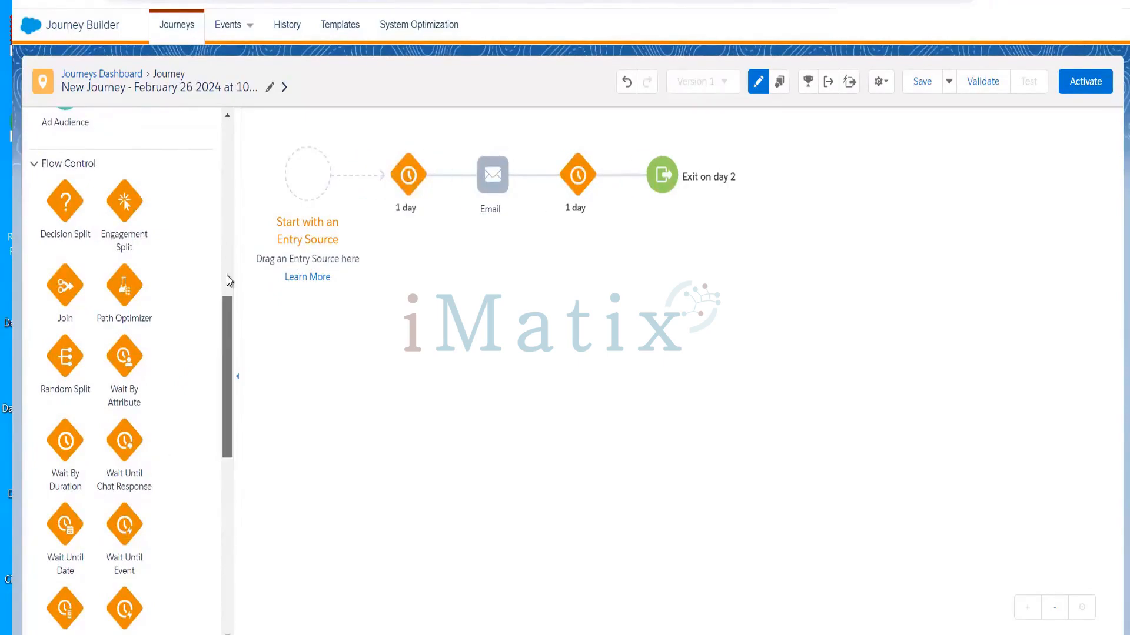
# Add a second Email to the path and drag a Data Extension toward the entry source
pyautogui.scroll(5, 228, 321)
pyautogui.moveTo(69, 241); pyautogui.dragTo(371, 172)
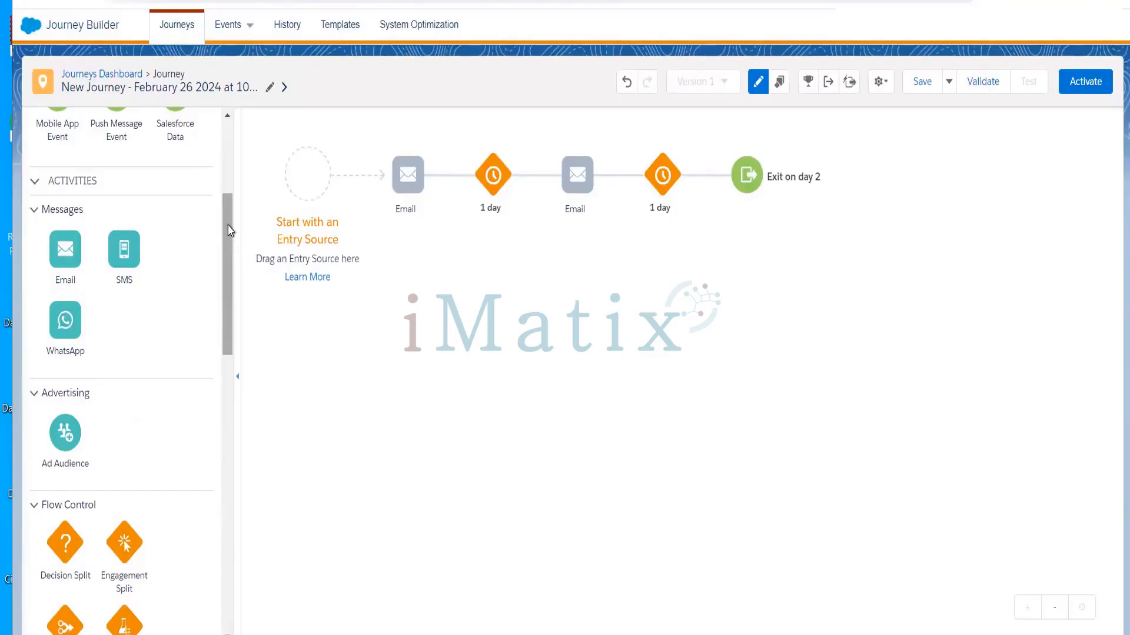
pyautogui.moveTo(227, 235); pyautogui.dragTo(224, 89)
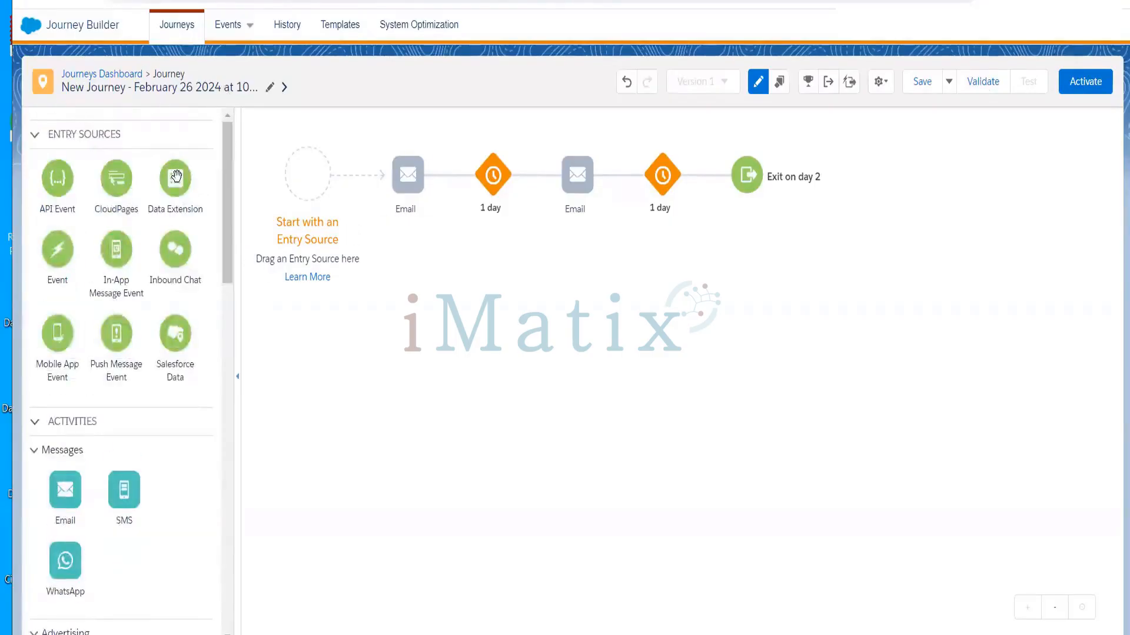
pyautogui.moveTo(175, 178); pyautogui.dragTo(317, 176)
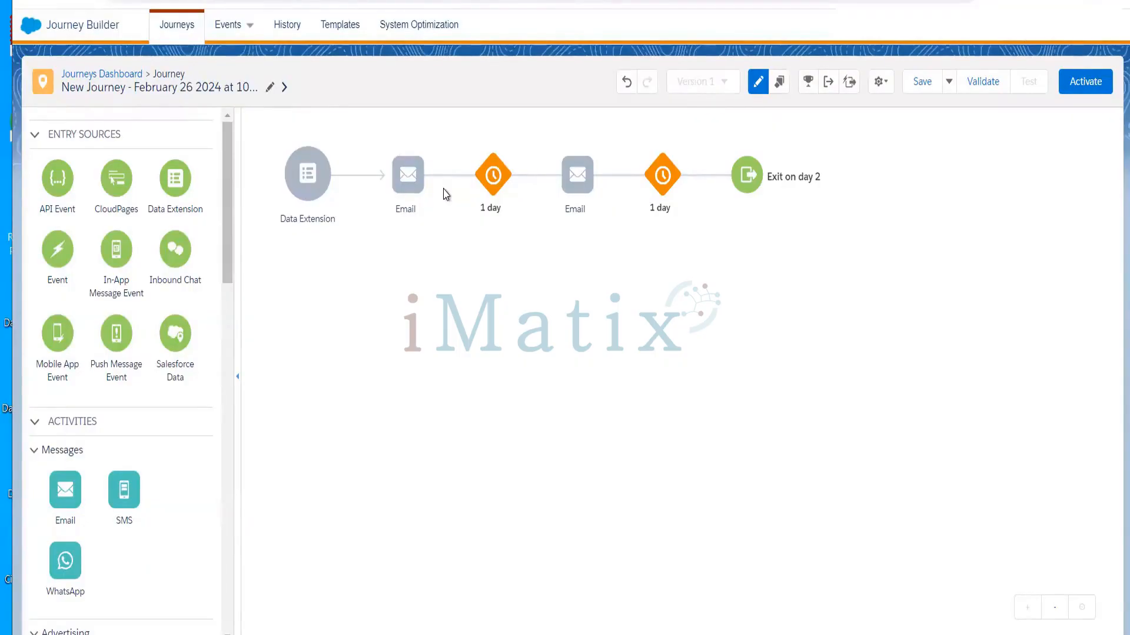
# Start the journey path from a Data Extension entry source, ahead of the first Email
pyautogui.moveTo(412, 188)
pyautogui.moveTo(493, 200)
pyautogui.moveTo(570, 210)
# Show PowerPoint slide 95, 'Activities', then return to the Journey Builder canvas
pyautogui.moveTo(449, 220)
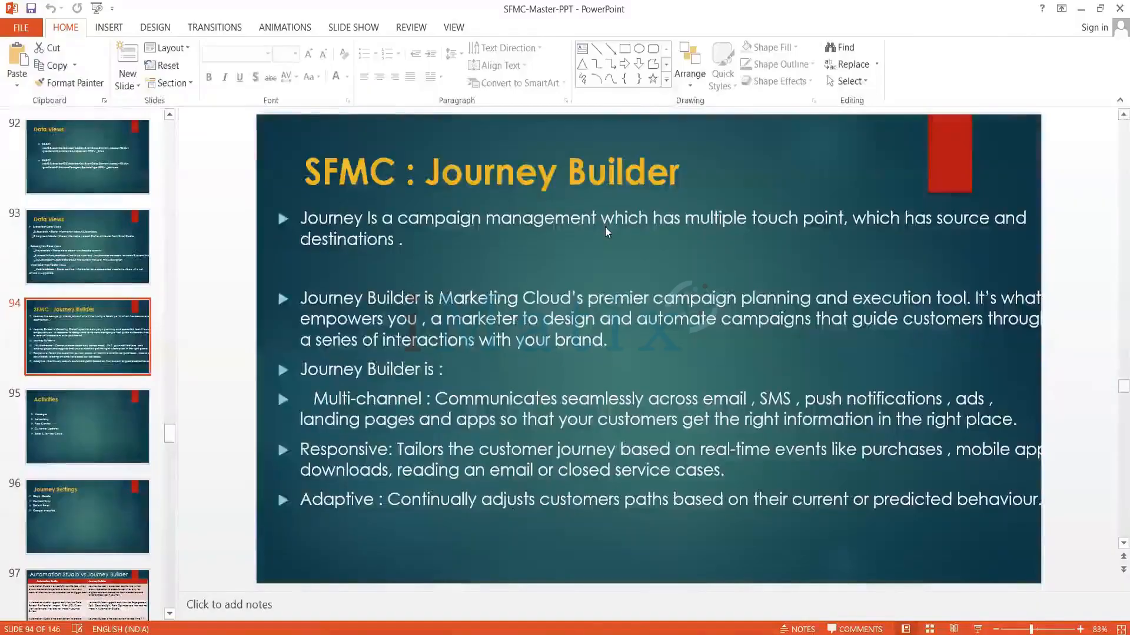
pyautogui.click(94, 422)
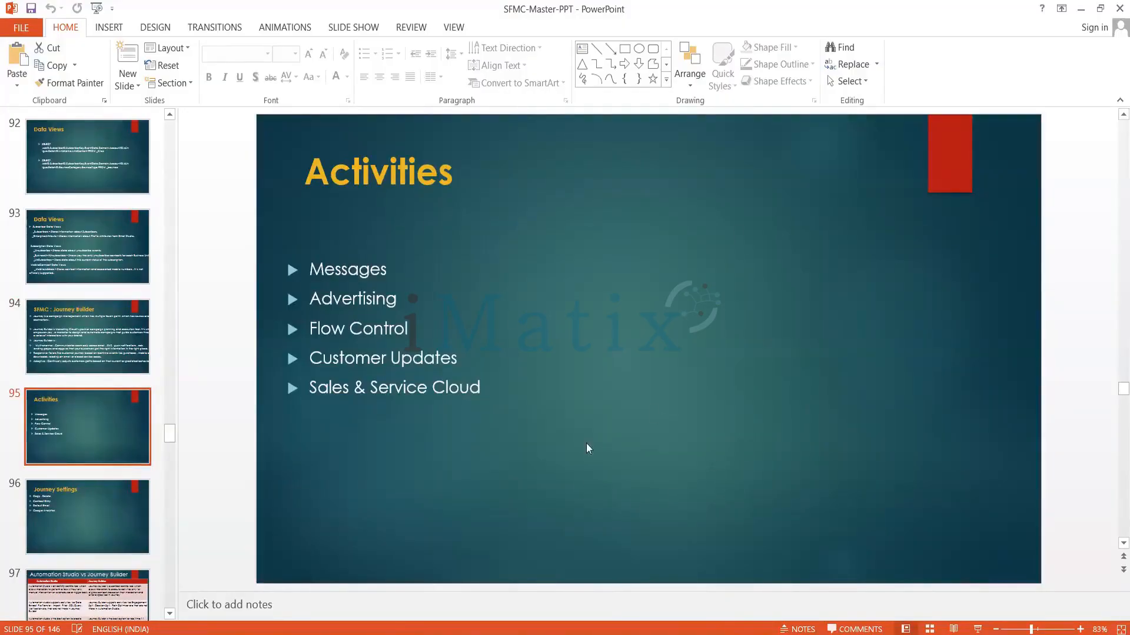
pyautogui.moveTo(789, 634)
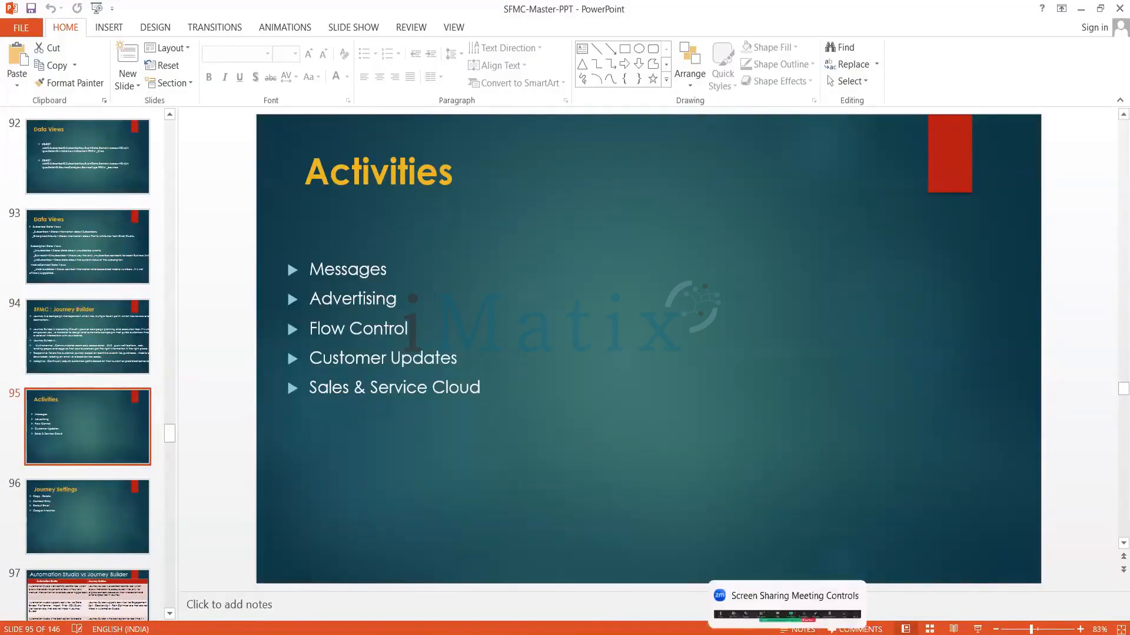
pyautogui.click(722, 634)
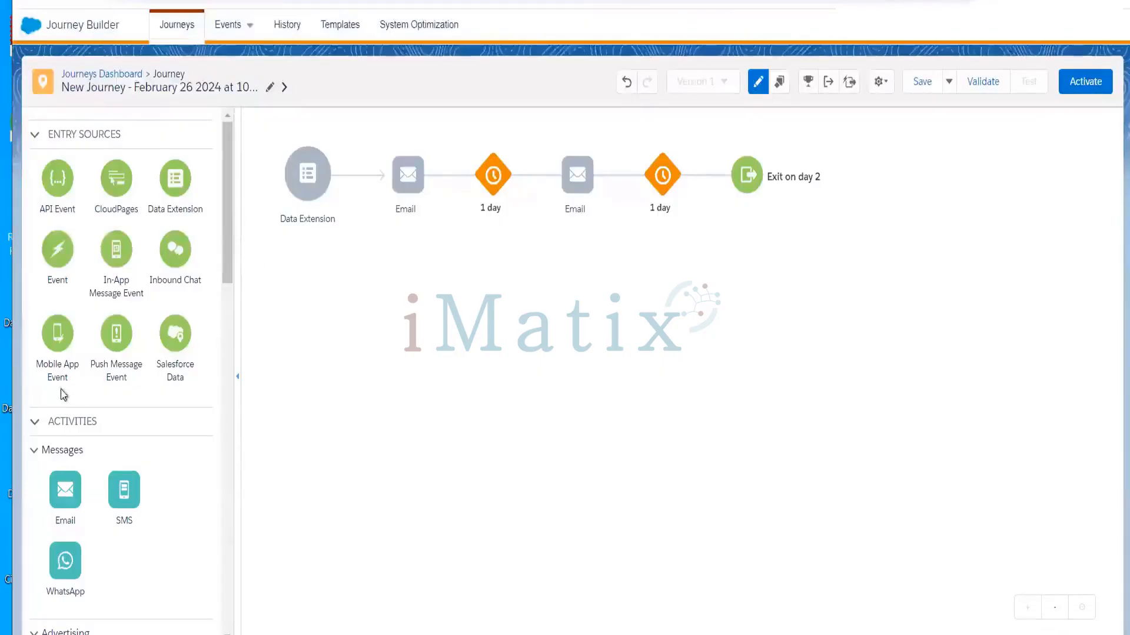
# Collapse and re-expand the ACTIVITIES palette, then bring PowerPoint slide 95, 'Activities', back into view
pyautogui.click(35, 423)
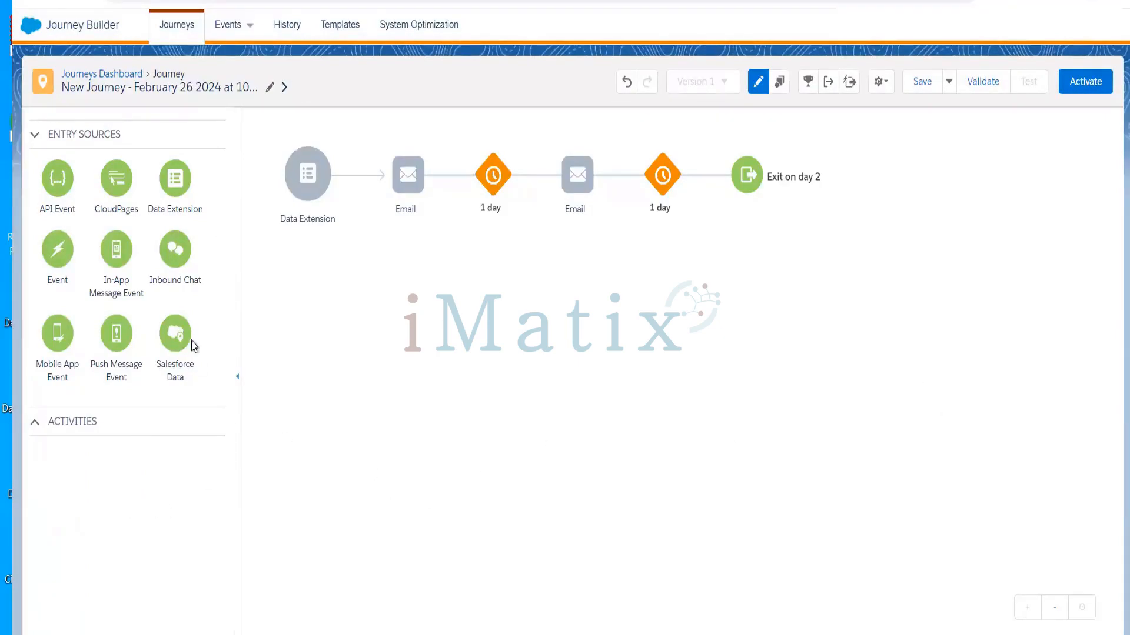
pyautogui.click(98, 433)
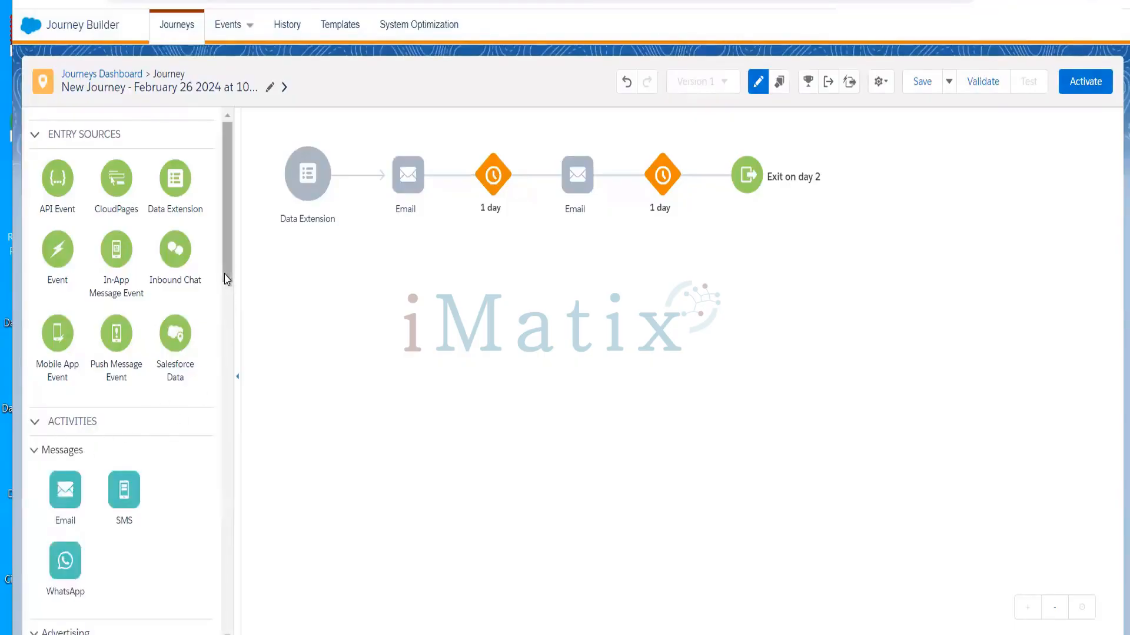
pyautogui.scroll(-3, 228, 298)
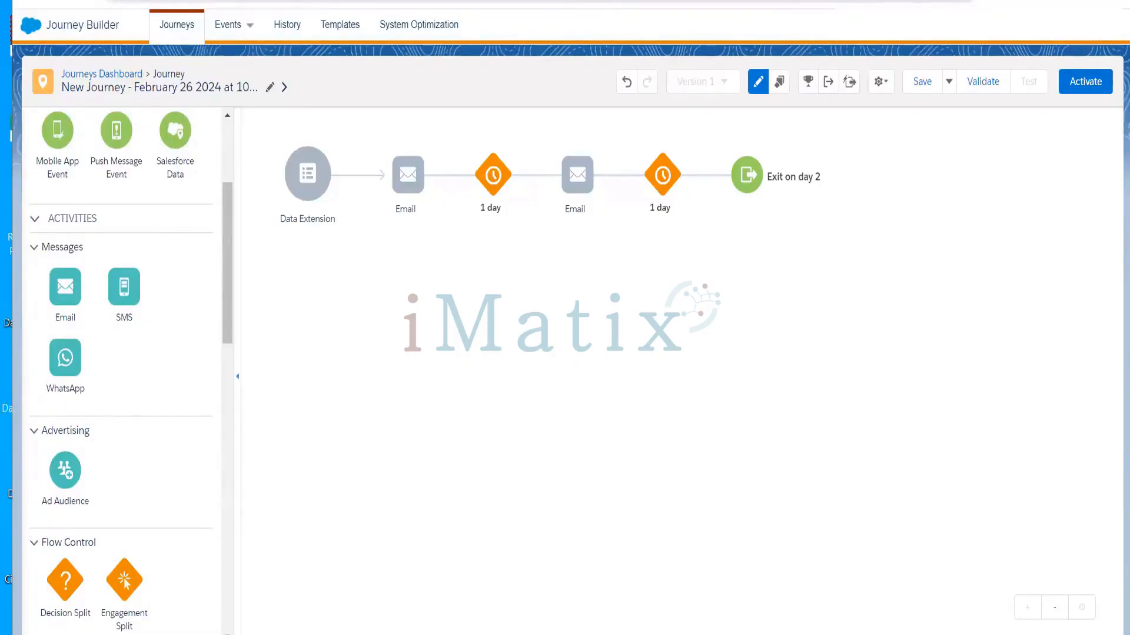
pyautogui.click(735, 11)
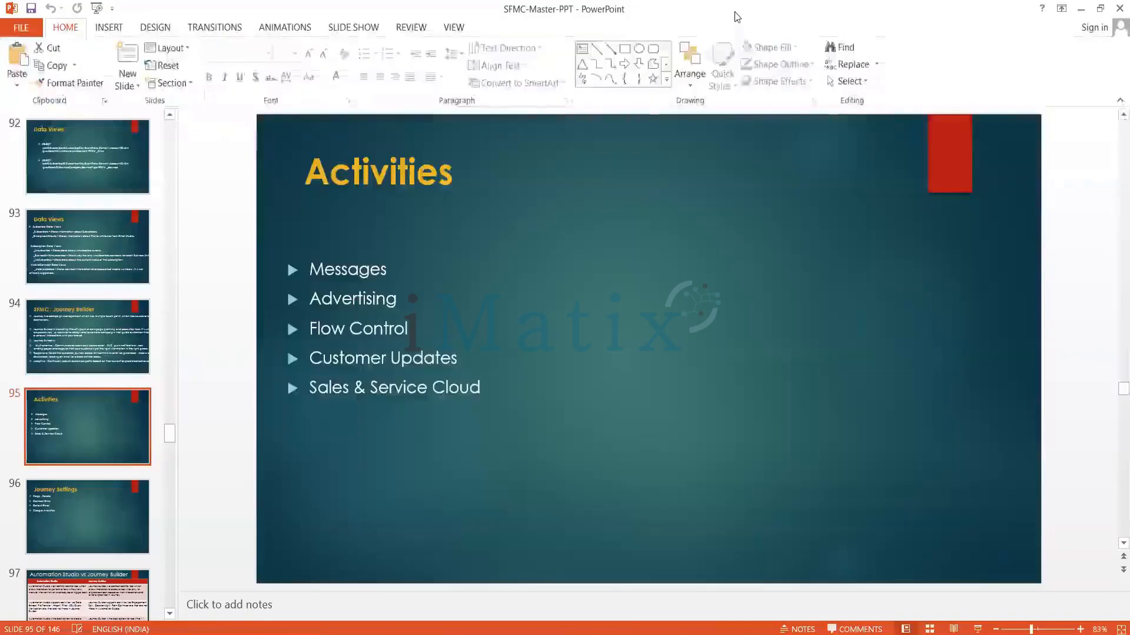
pyautogui.doubleClick(347, 269)
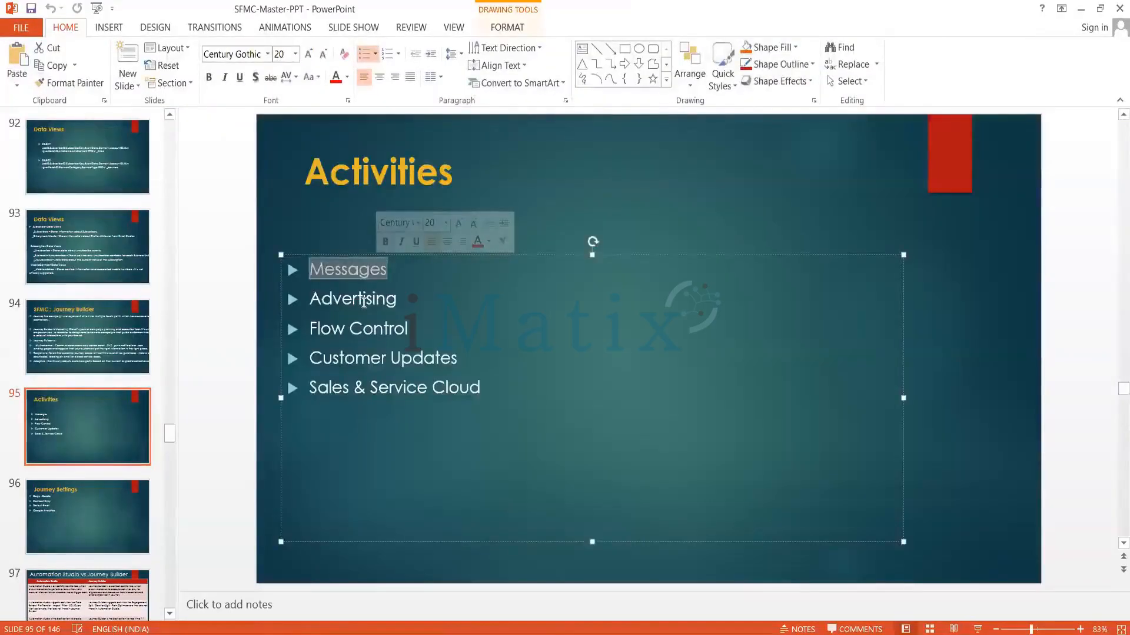
pyautogui.click(370, 329)
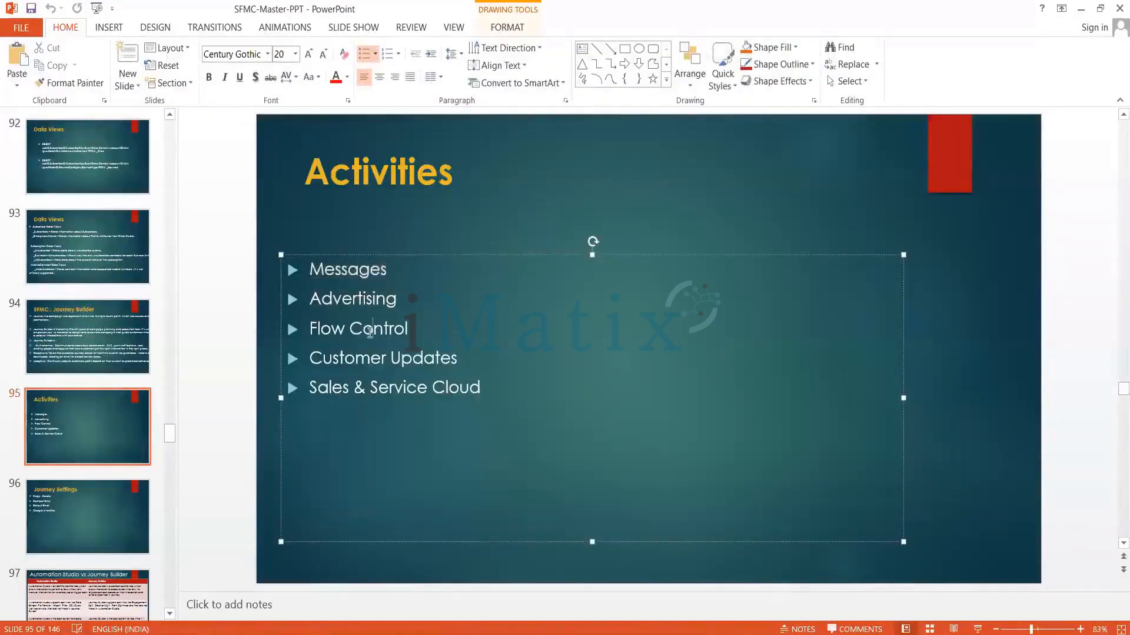
pyautogui.moveTo(369, 332); pyautogui.dragTo(439, 377)
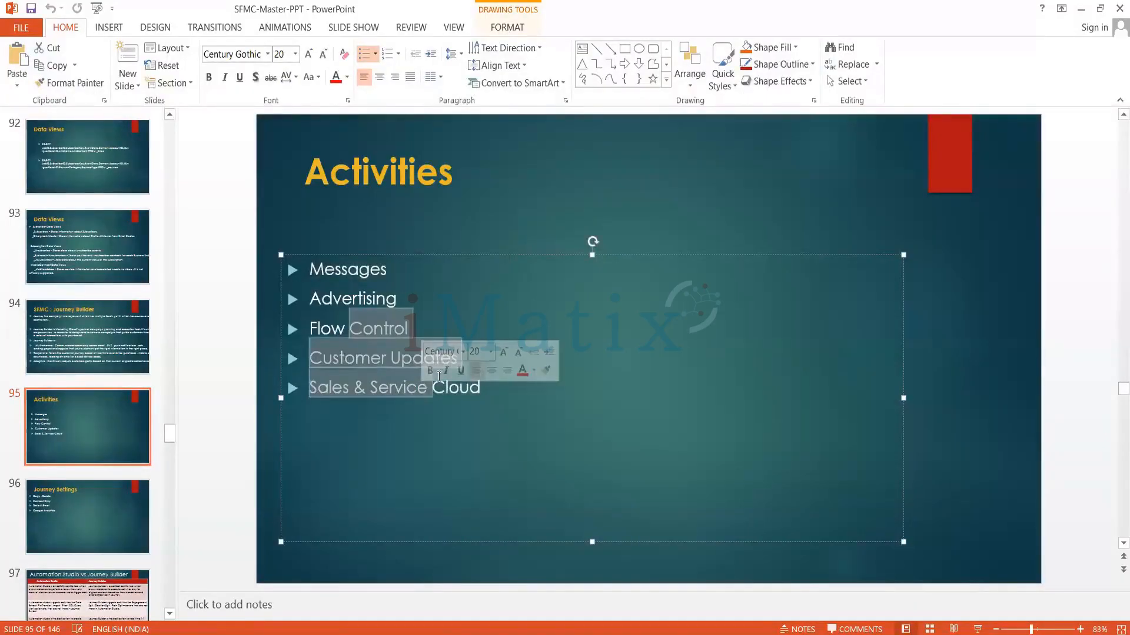
pyautogui.click(1046, 5)
pyautogui.moveTo(723, 632)
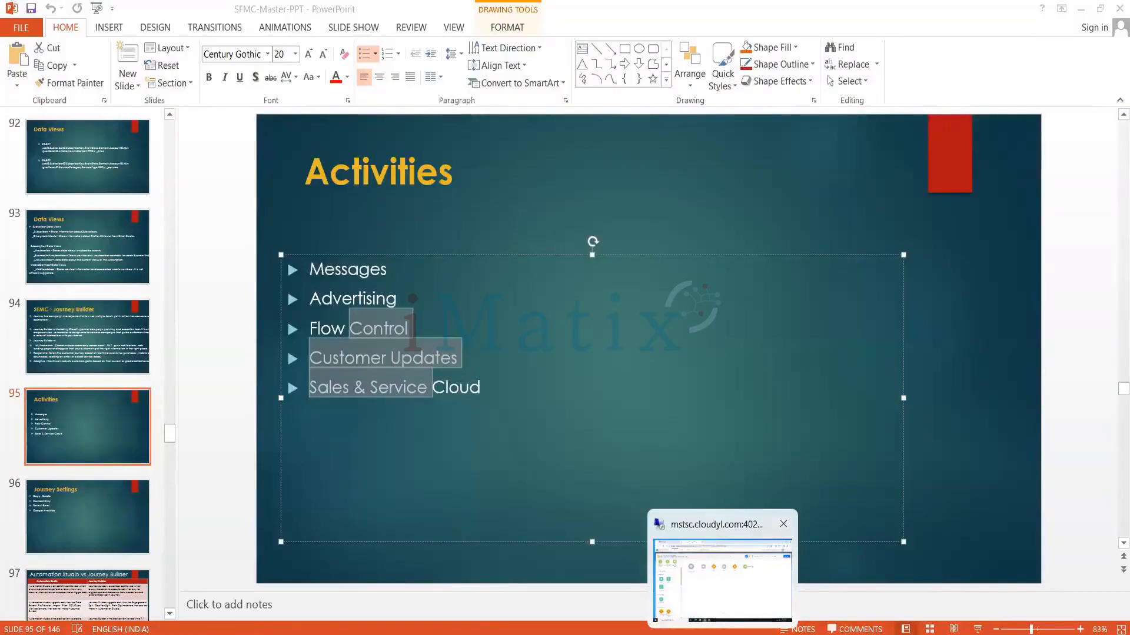
# Review Journey Builder's Entry Sources palette, then return to PowerPoint slide 95, 'Activities'
pyautogui.click(722, 605)
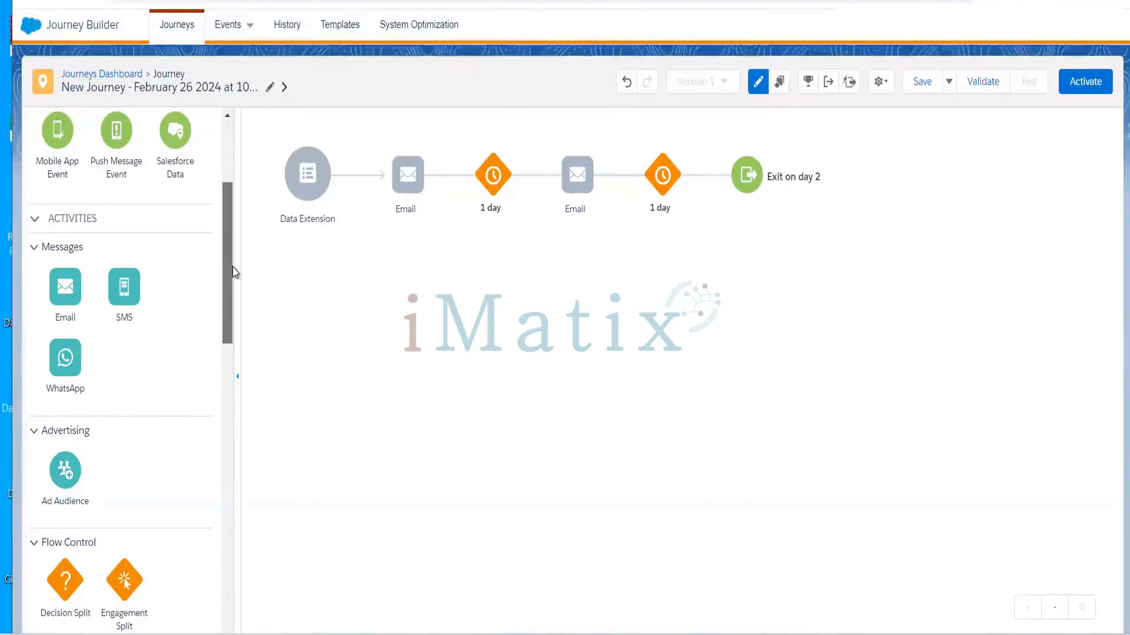
pyautogui.scroll(3, 232, 235)
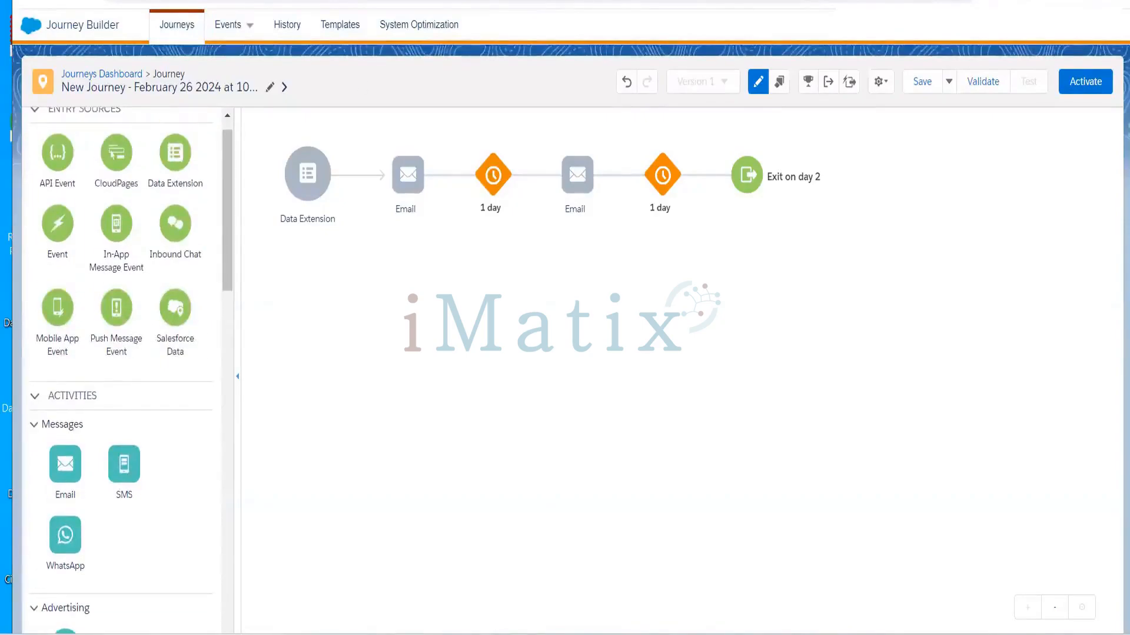
pyautogui.hotkey('alt', 'Tab')
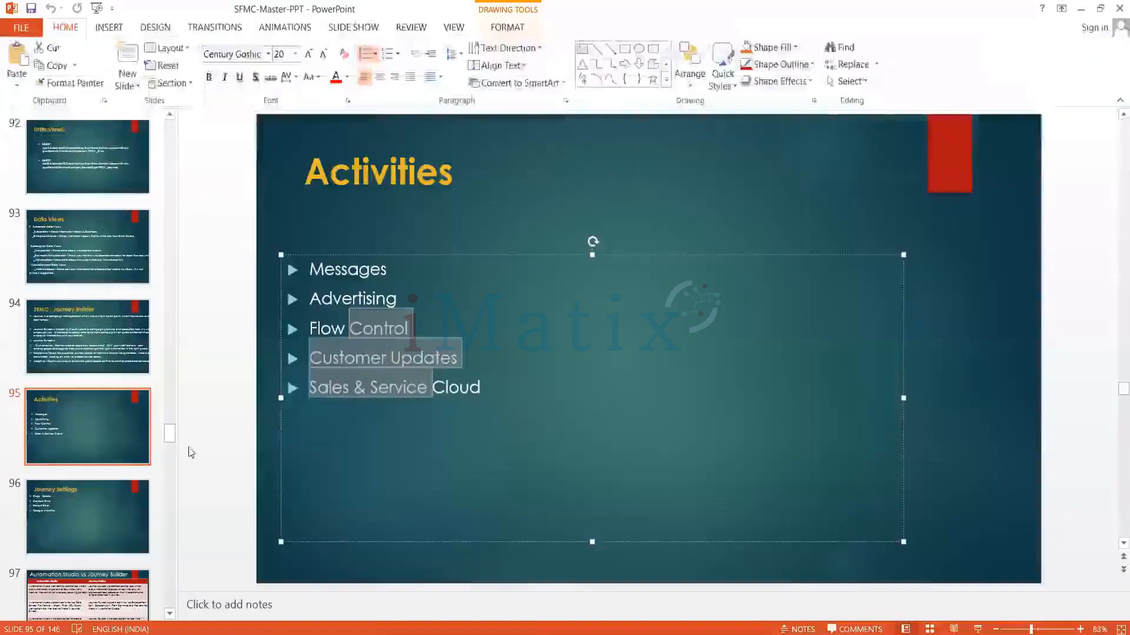
# Go to slide 96, 'Journey Settings', covering Copy, Delete, Contact Entry, Default Email and Google Analytics
pyautogui.click(110, 501)
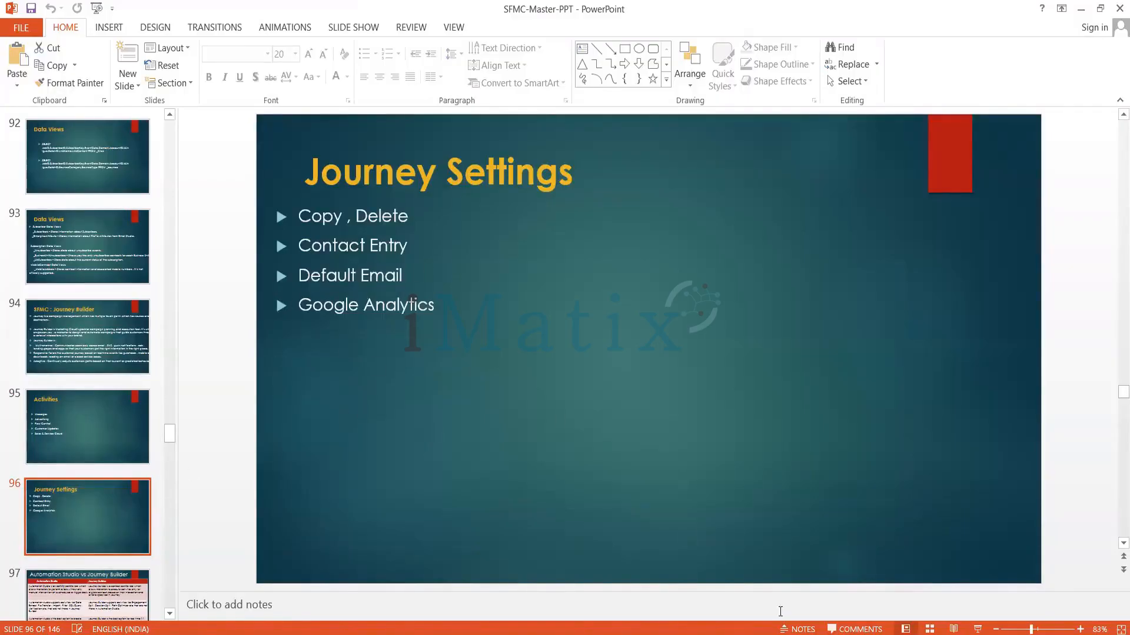
# Bring Journey Builder forward and browse the palette from Entry Sources down to Flow Control
pyautogui.moveTo(787, 631)
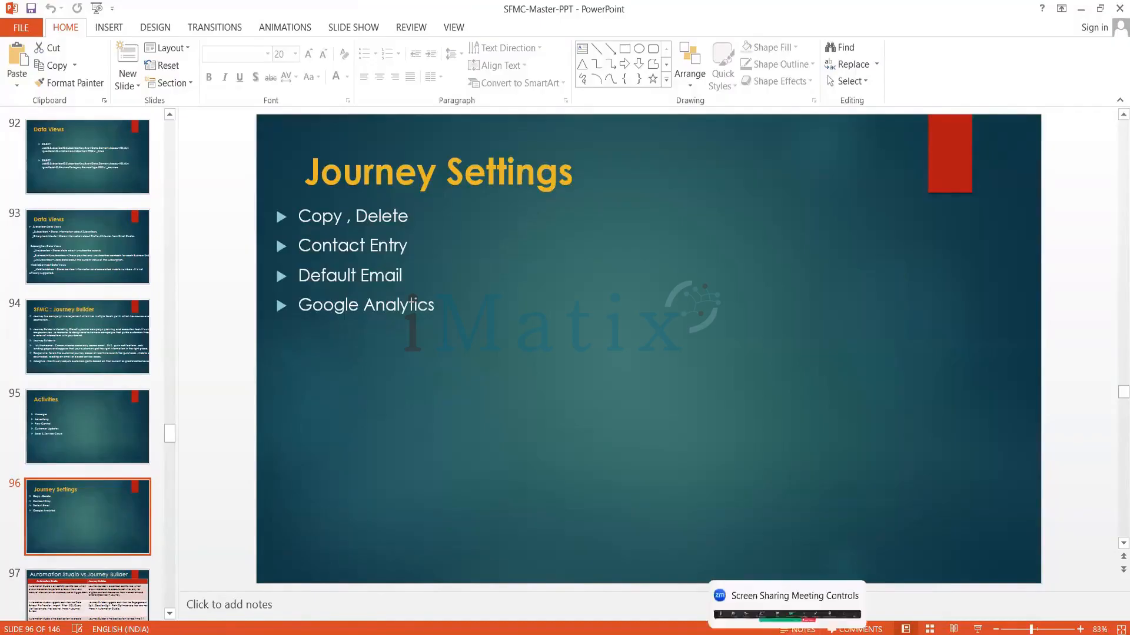
pyautogui.click(722, 630)
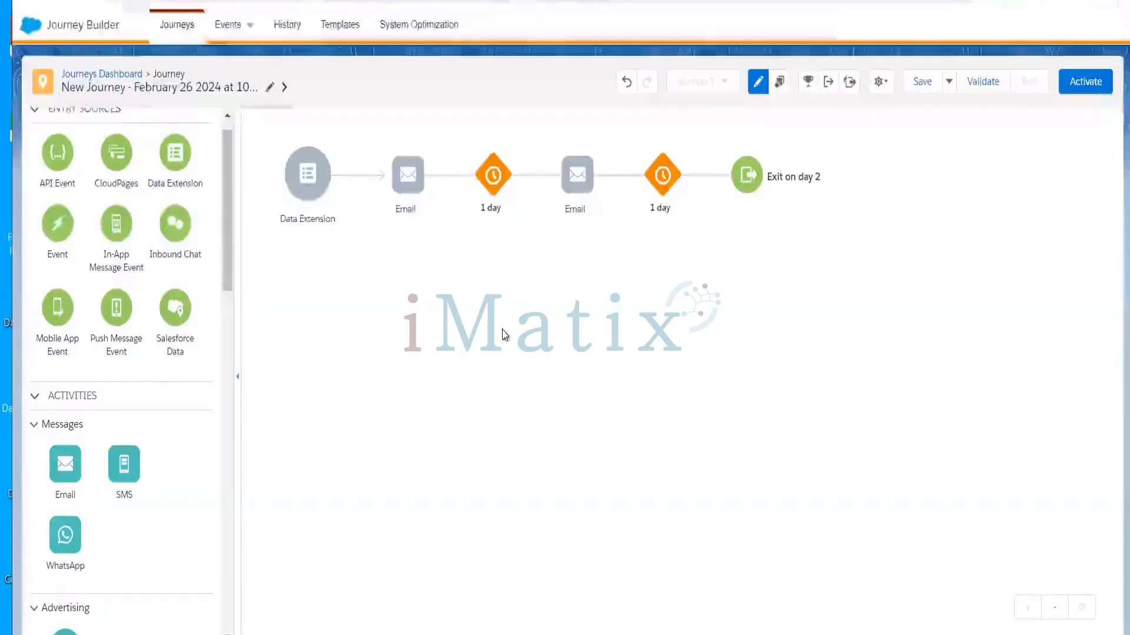
pyautogui.scroll(2, 223, 176)
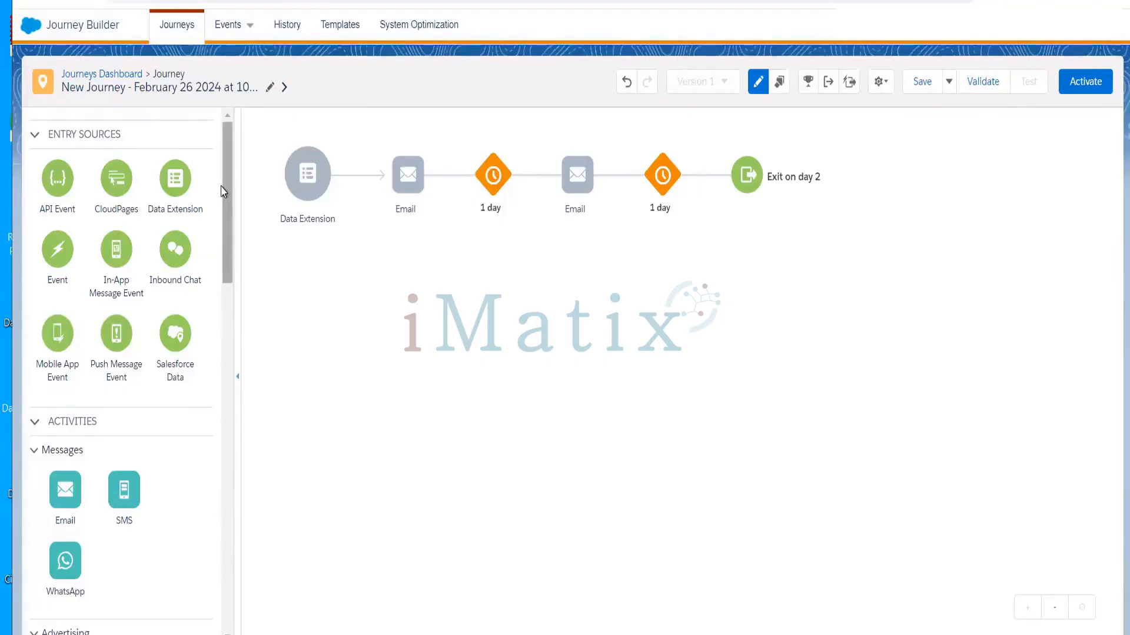
pyautogui.moveTo(226, 193); pyautogui.dragTo(235, 358)
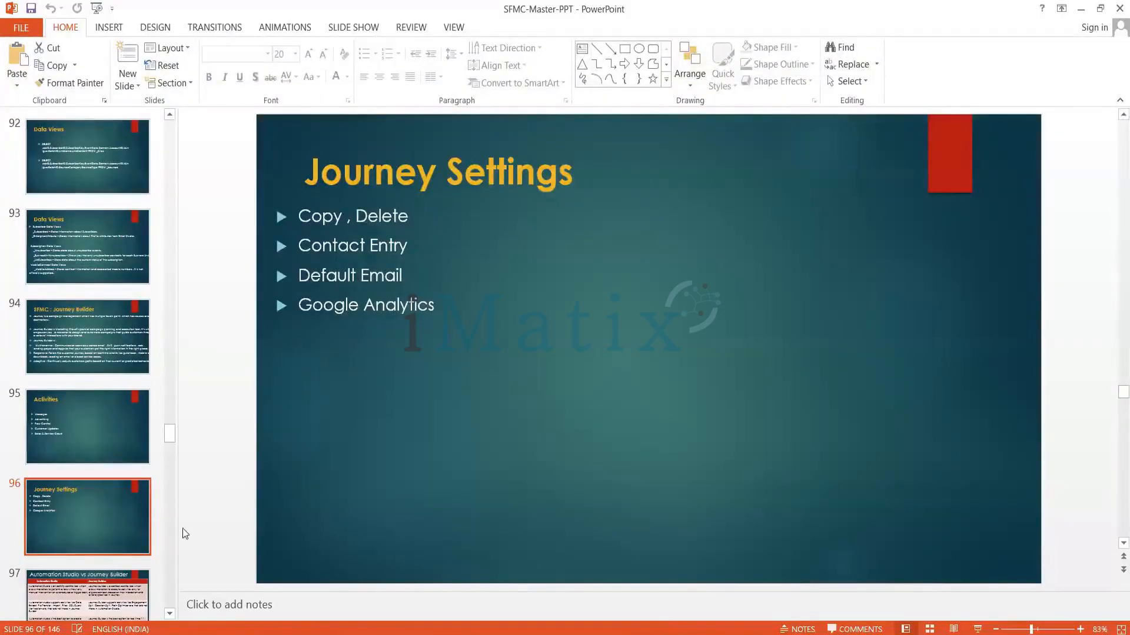
# Open slide 102, 'Flow Control', covering wait types and splits, with PowerPoint in focus
pyautogui.scroll(-6, 170, 521)
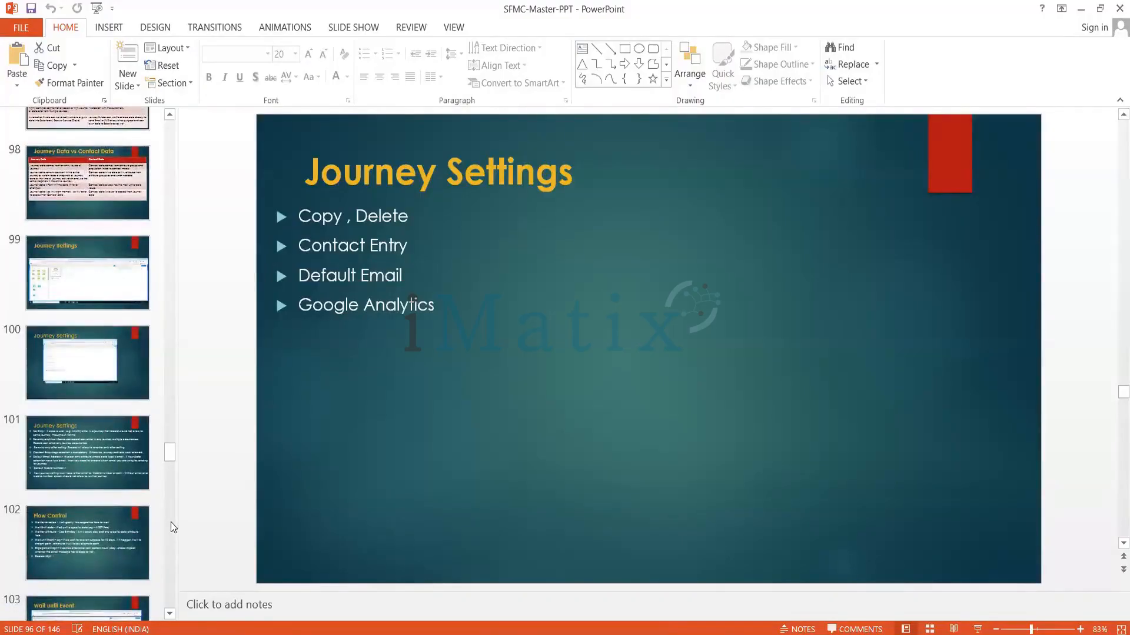
pyautogui.click(94, 522)
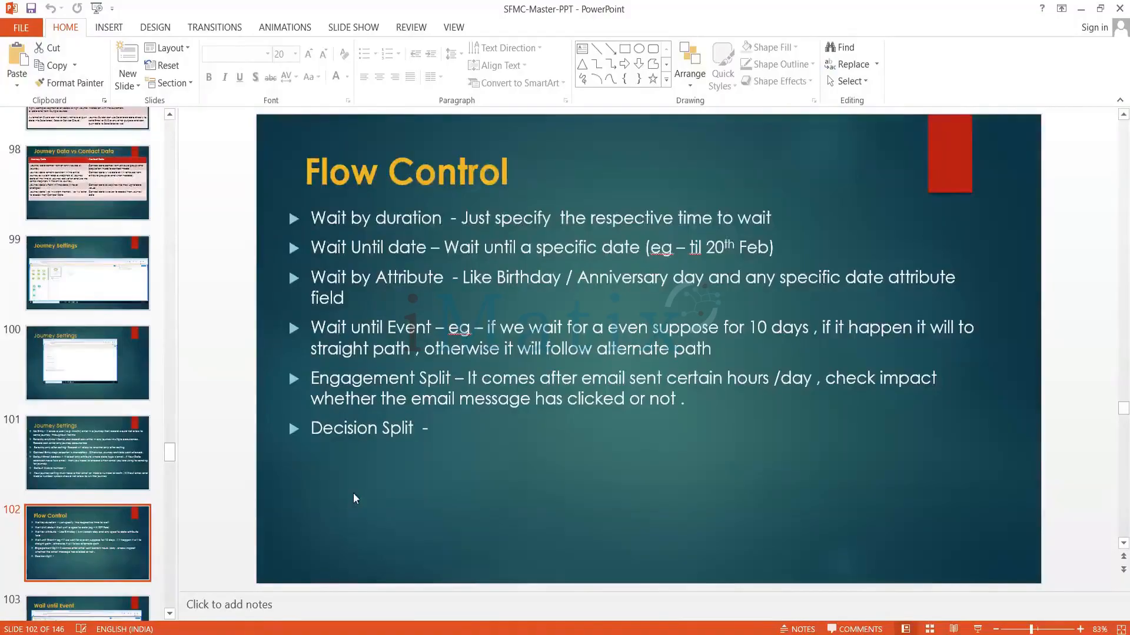
pyautogui.moveTo(803, 632)
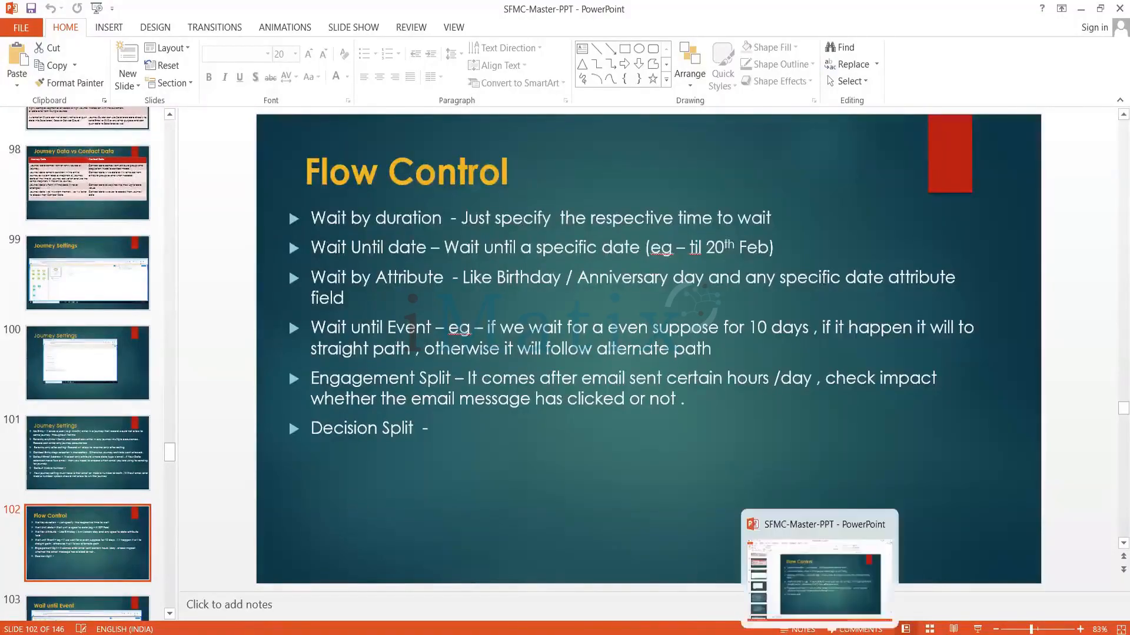
pyautogui.click(808, 576)
# Check both 1-day waits in Journey Builder, keeping Days as the unit, and close unchanged
pyautogui.moveTo(722, 633)
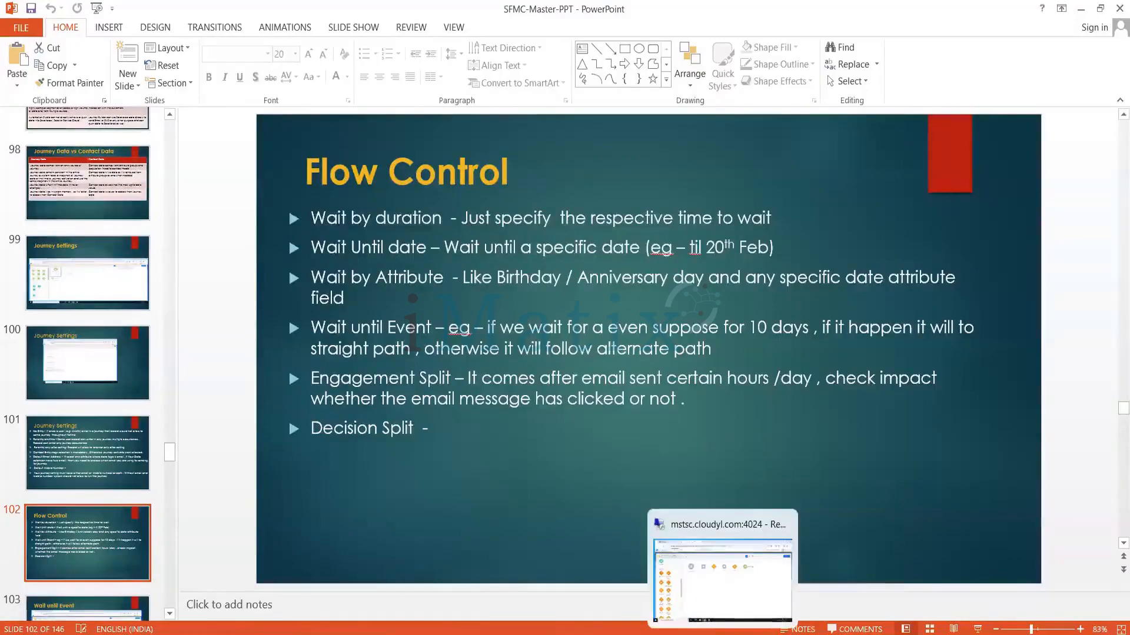
pyautogui.click(731, 544)
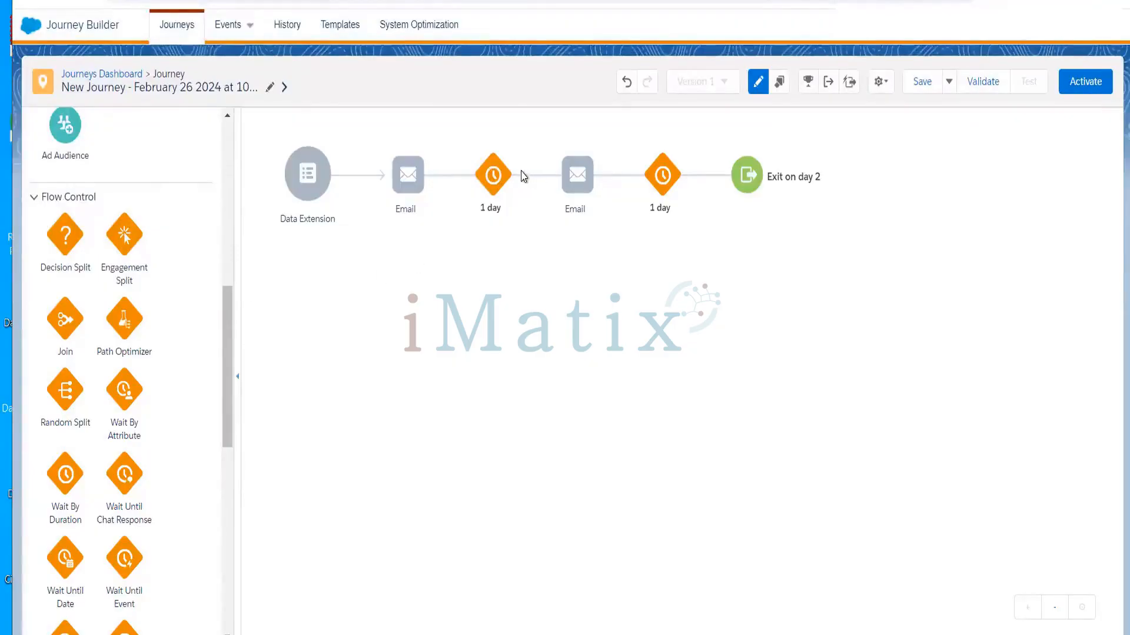
pyautogui.moveTo(493, 215)
pyautogui.click(494, 175)
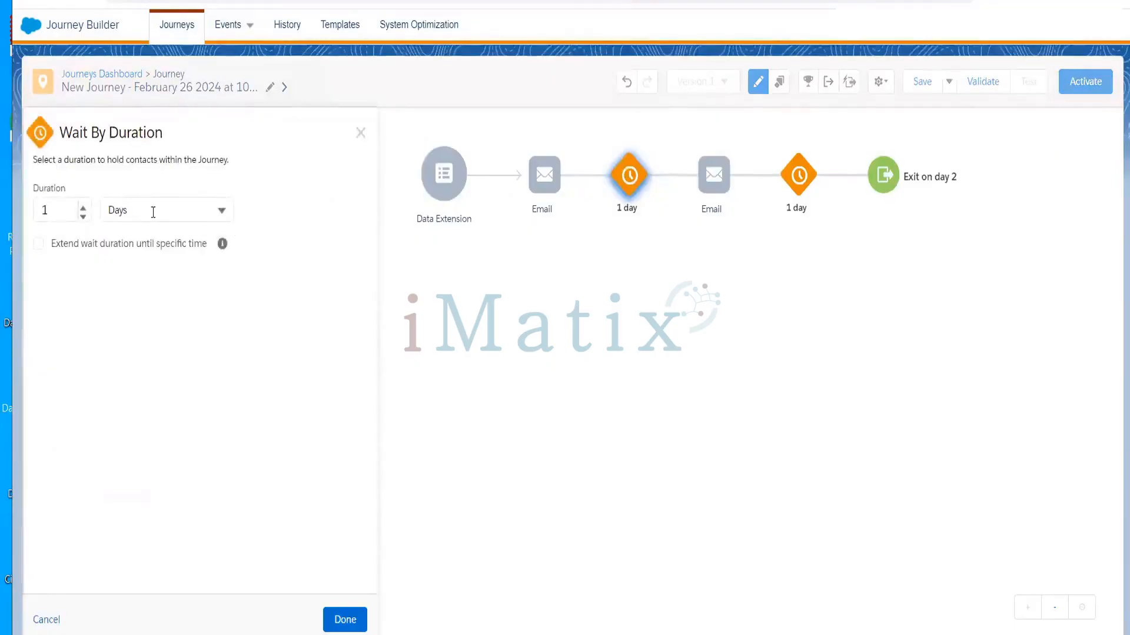
pyautogui.click(174, 210)
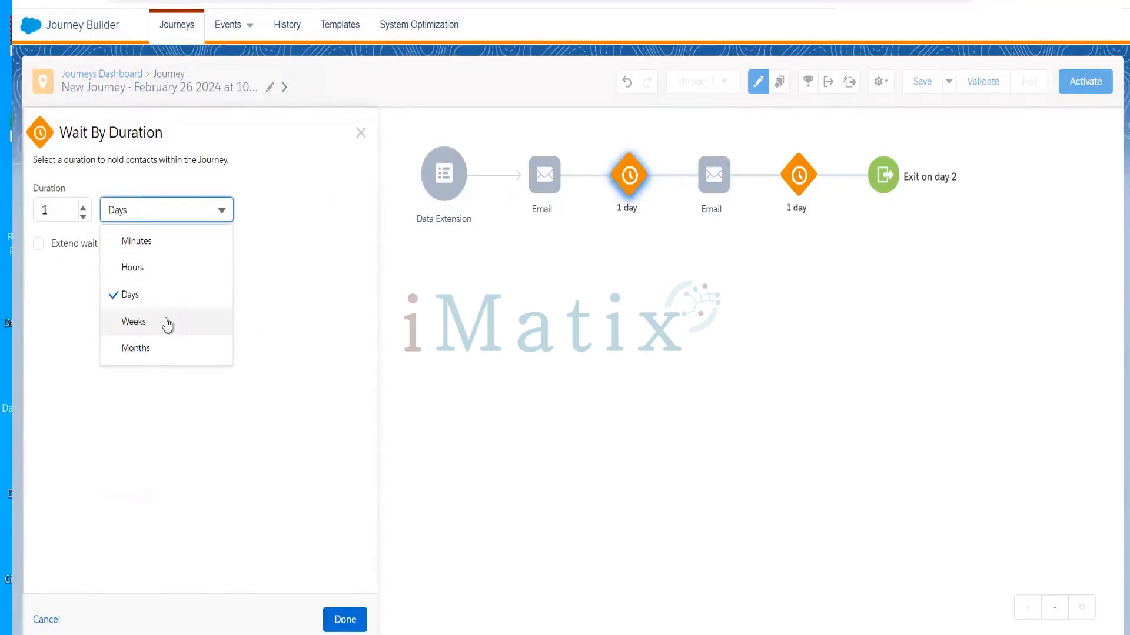
pyautogui.click(388, 266)
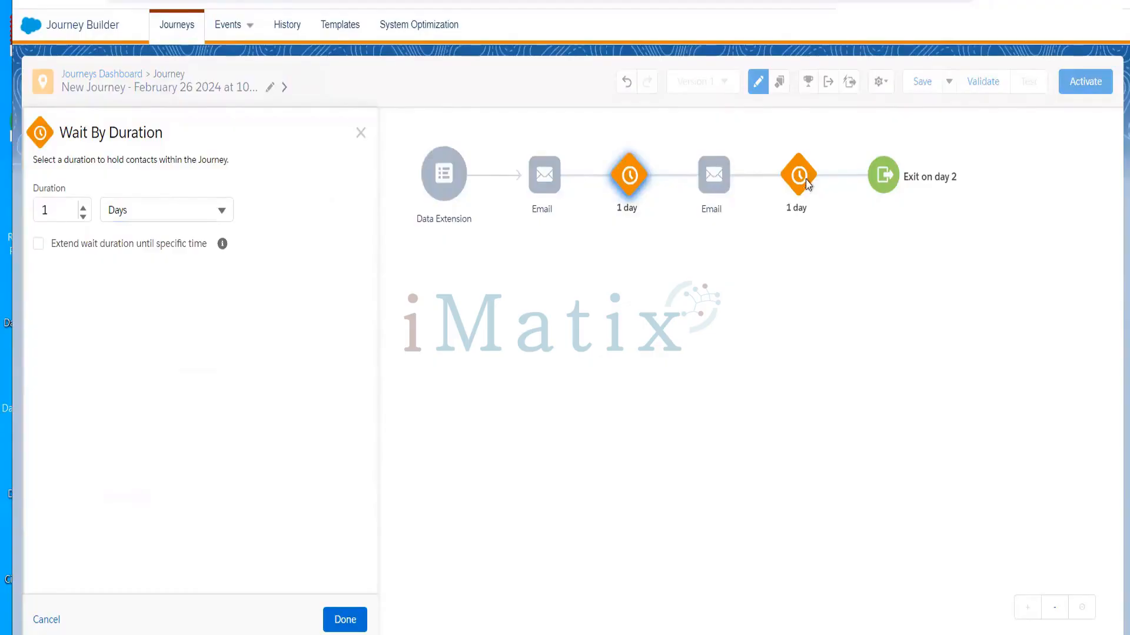
pyautogui.click(805, 184)
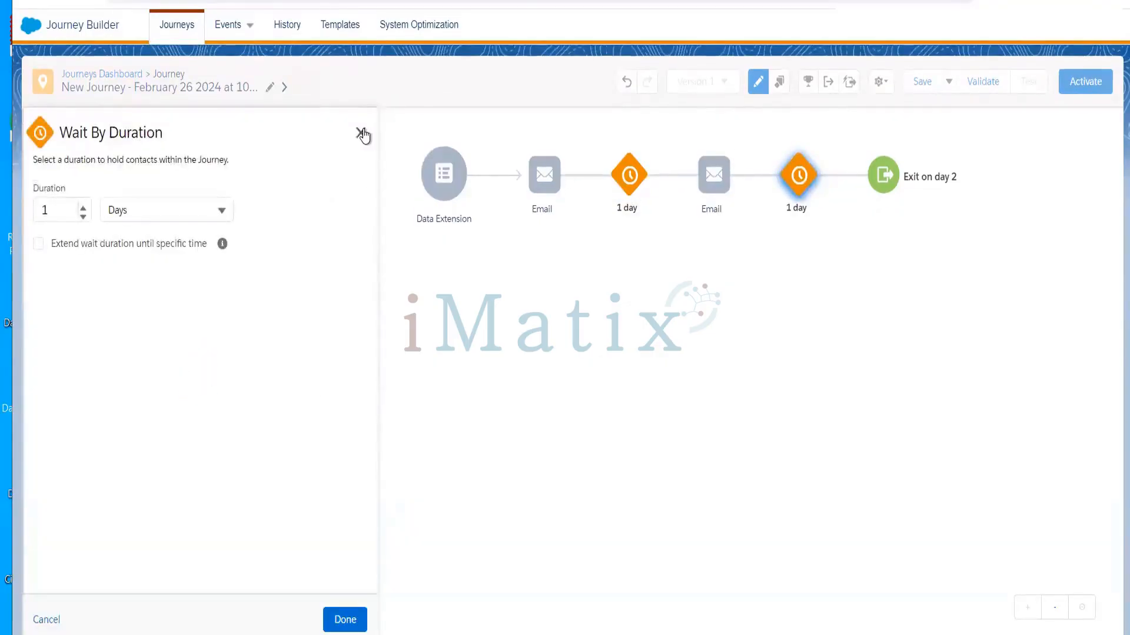
pyautogui.click(362, 133)
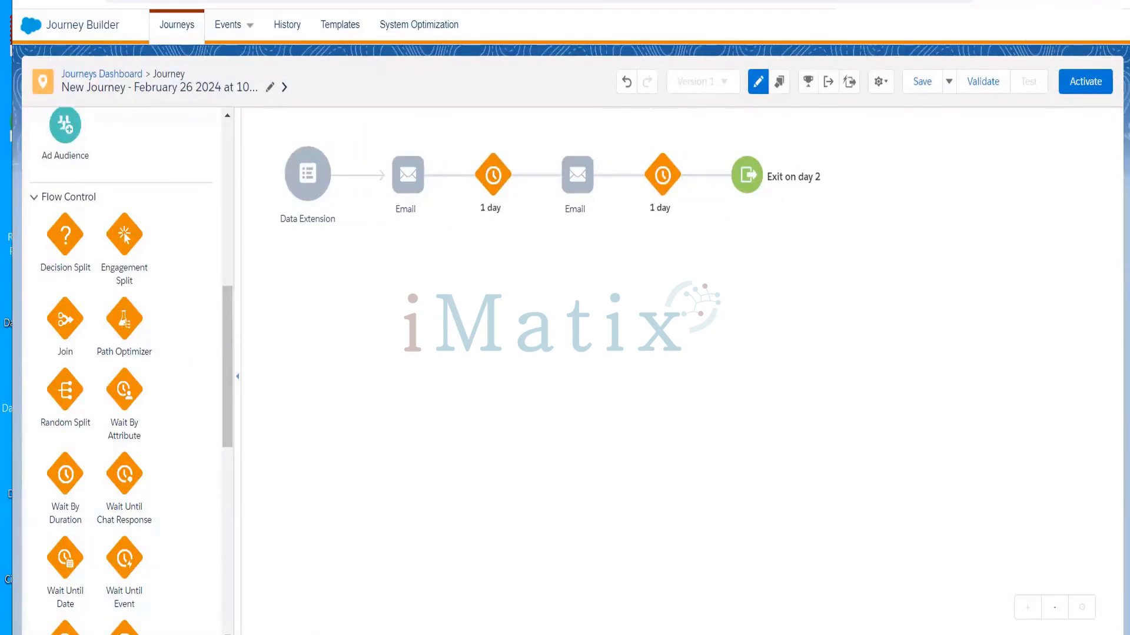
# Bring up slide 97, 'Automation Studio vs Journey Builder', in the PowerPoint deck
pyautogui.hotkey('alt', 'Tab')
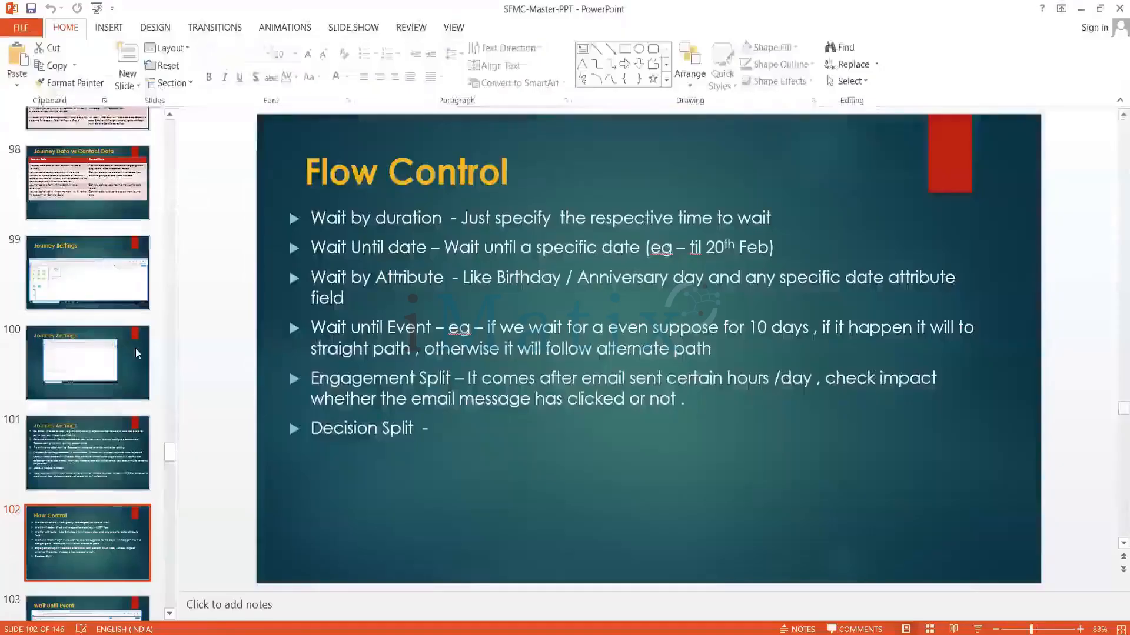
pyautogui.click(100, 170)
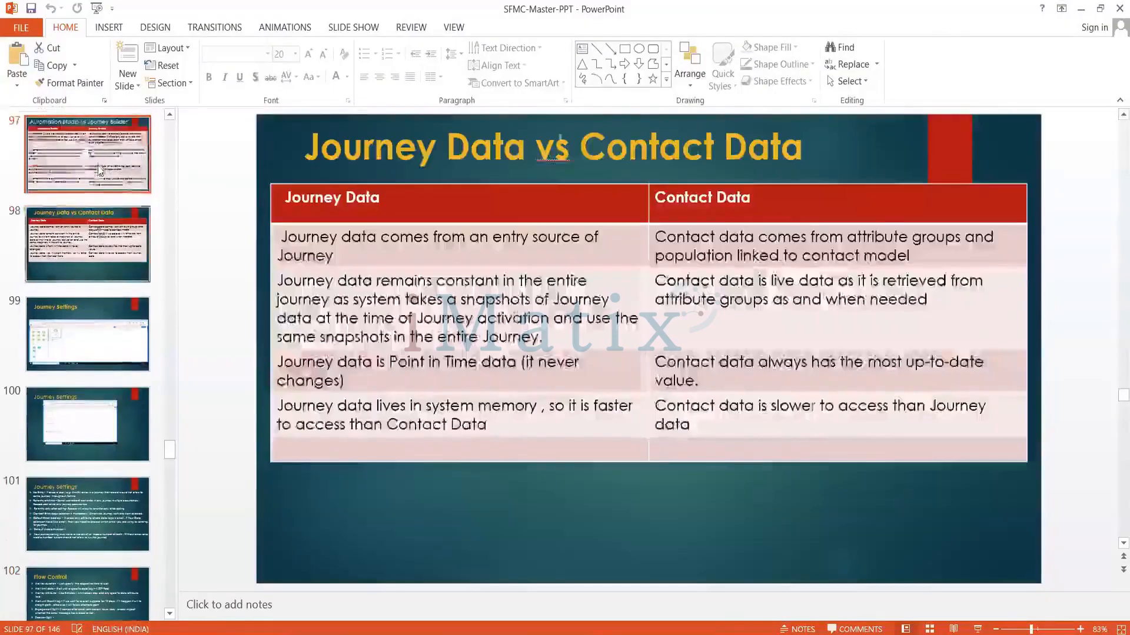
pyautogui.press('Up')
pyautogui.press('Down')
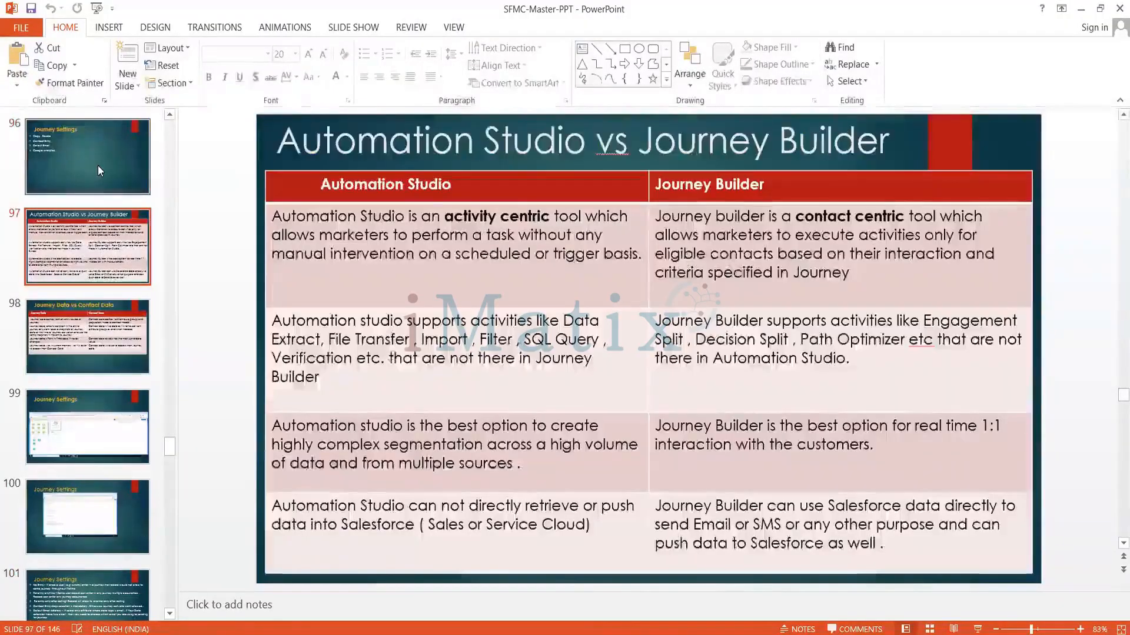
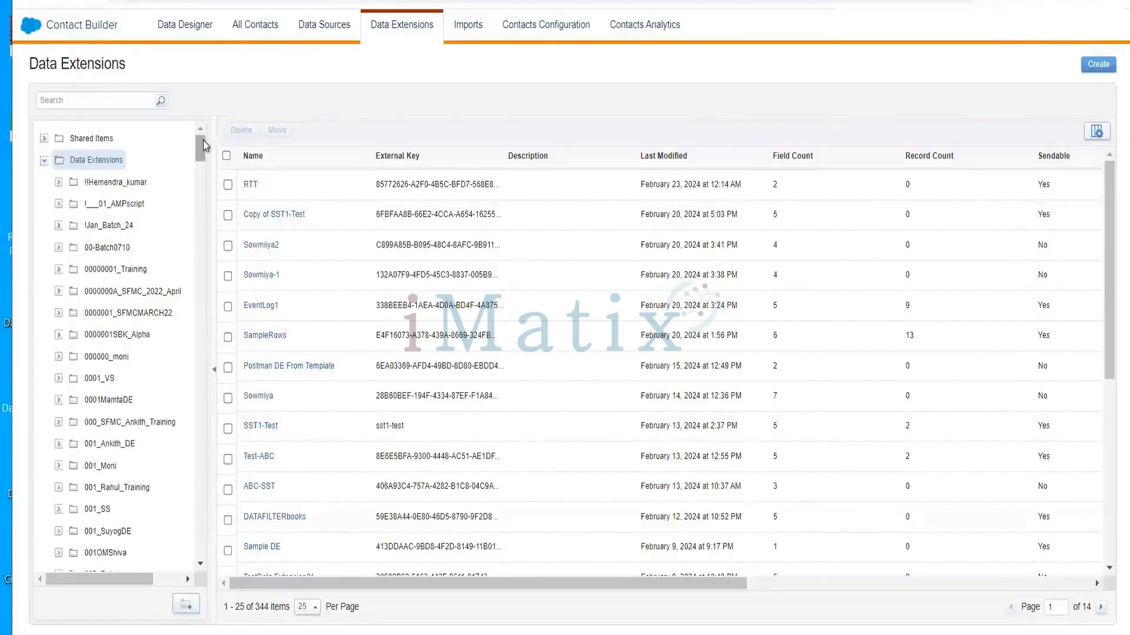
# Start a new data extension in the Ankith Data Extensions folder
pyautogui.moveTo(205, 146); pyautogui.dragTo(201, 245)
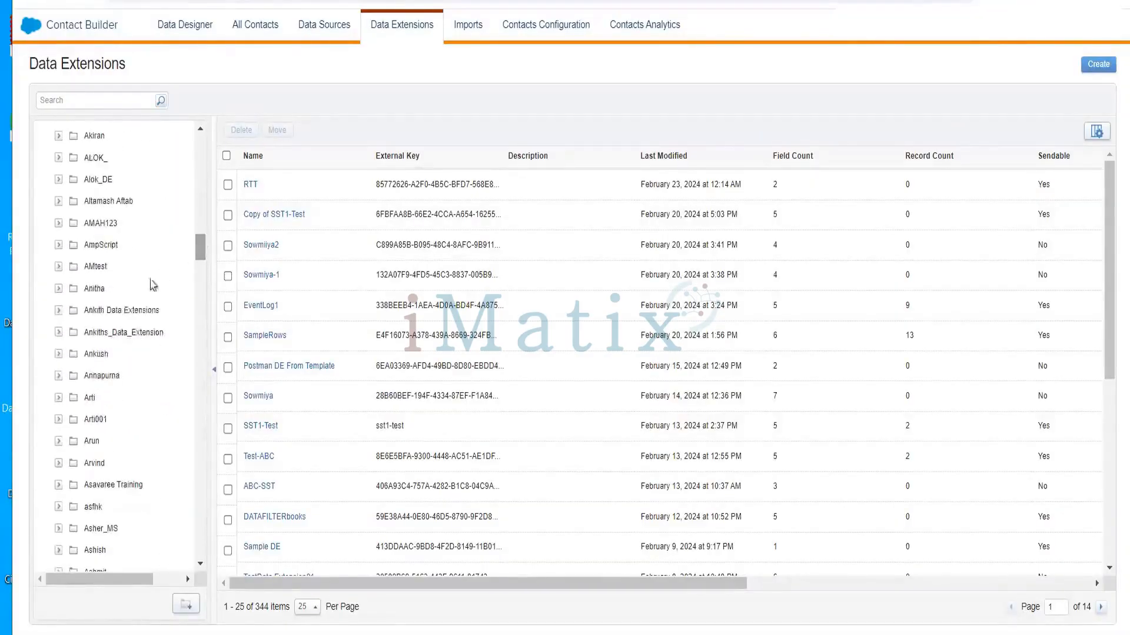
pyautogui.click(127, 310)
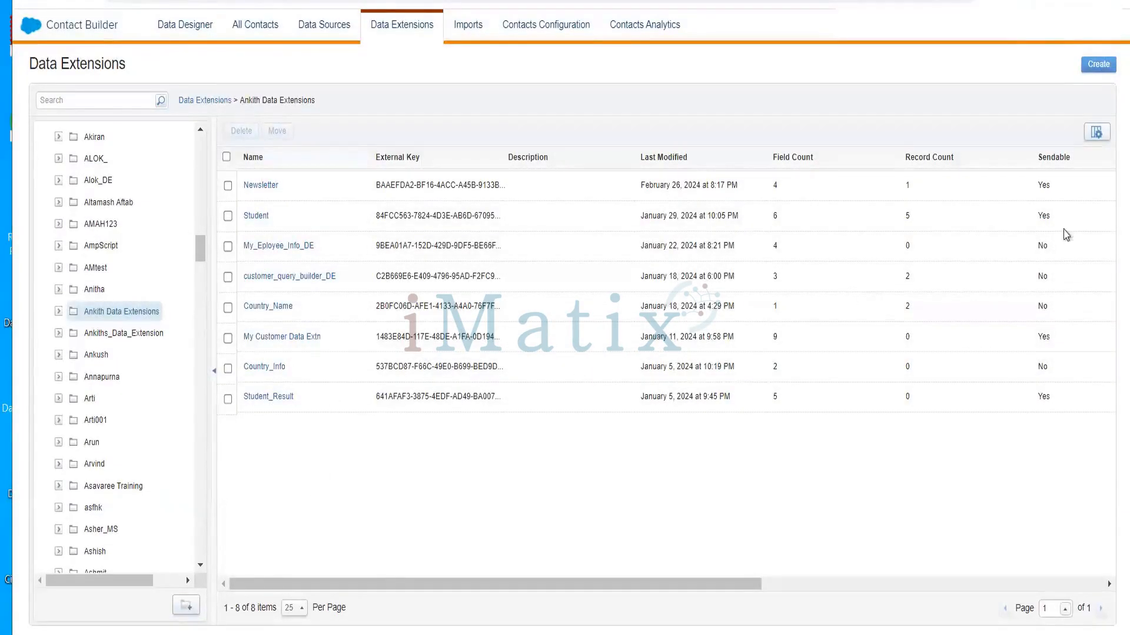
pyautogui.click(1100, 65)
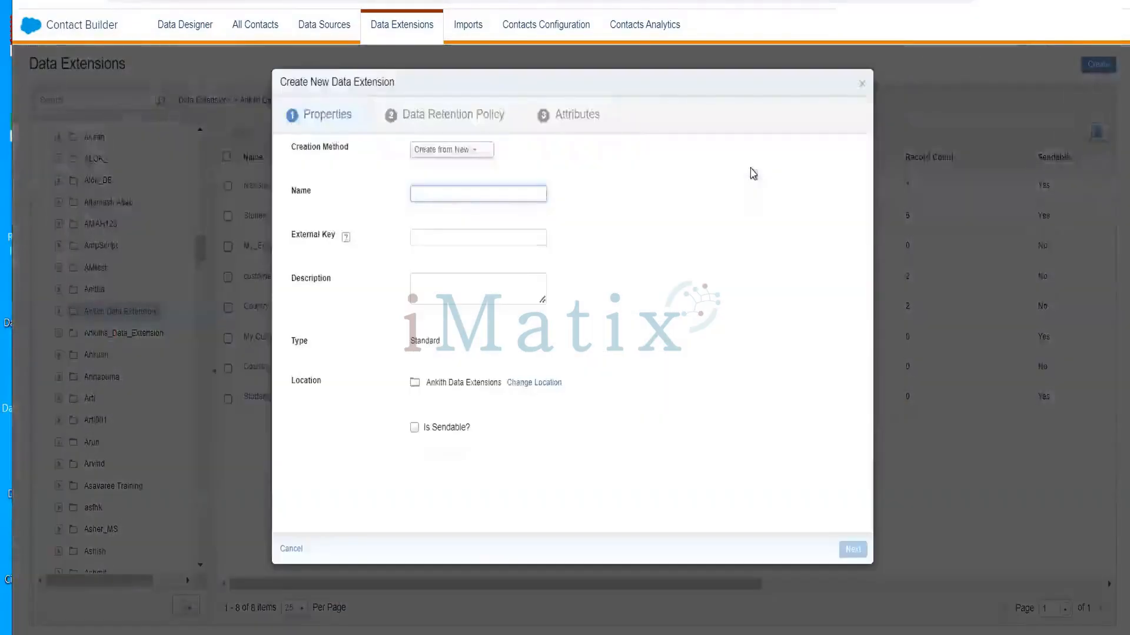
# Name the data extension EmployeeDE, mark it sendable and testable, and continue to retention
pyautogui.write('E')
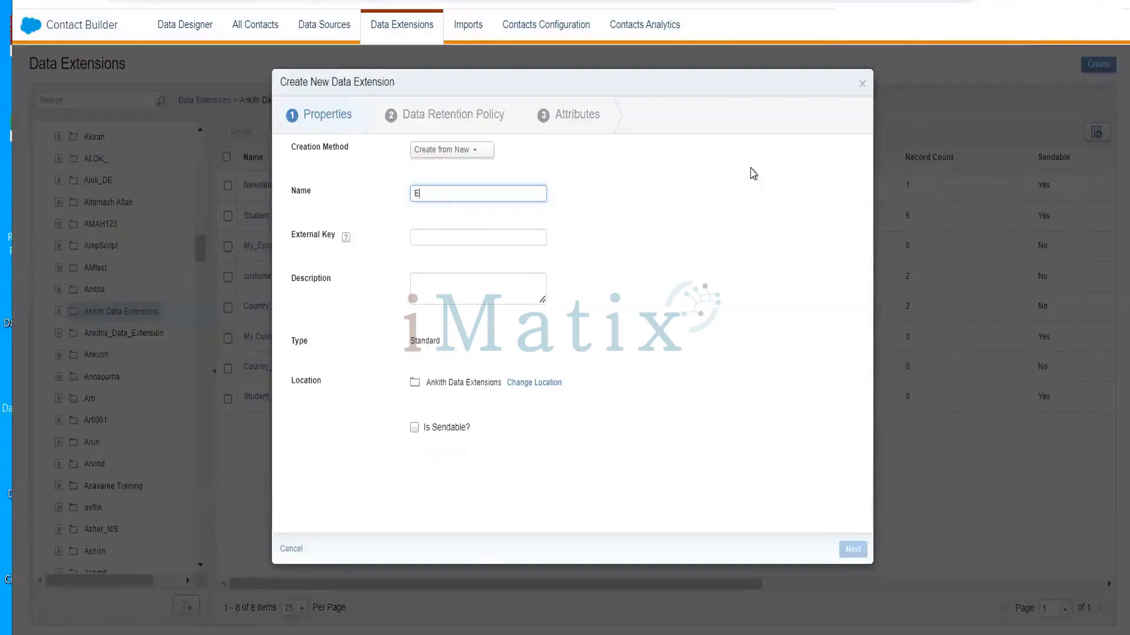
pyautogui.write('mployee')
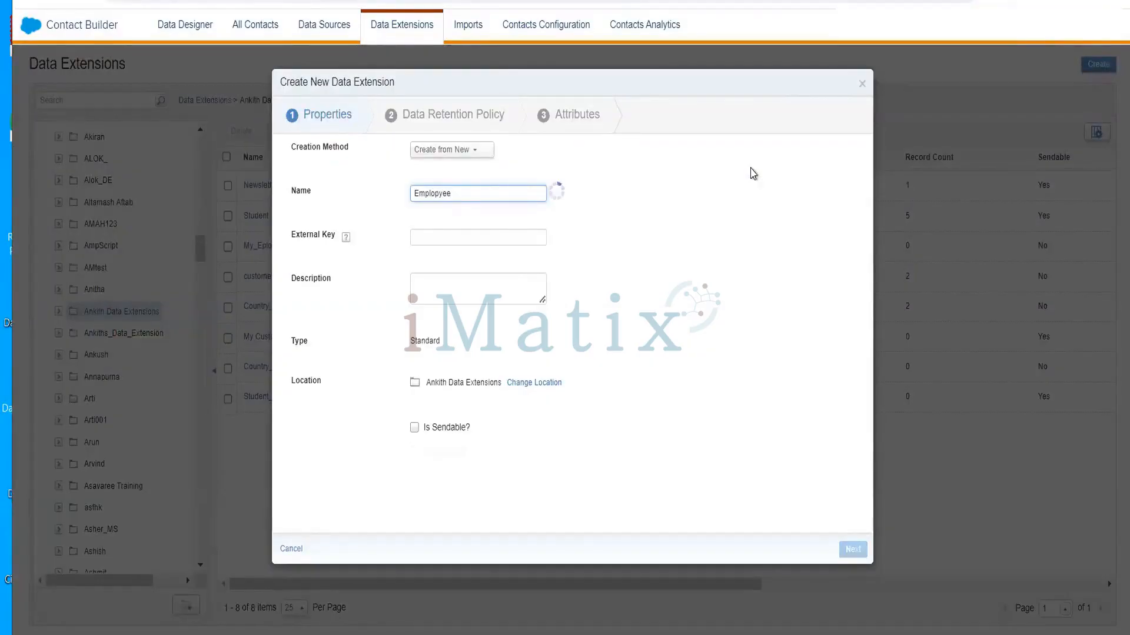
pyautogui.write('\\\\\\')
pyautogui.press('BackSpace')
pyautogui.press('BackSpace')
pyautogui.press('BackSpace')
pyautogui.press('BackSpace')
pyautogui.press('BackSpace')
pyautogui.press('BackSpace')
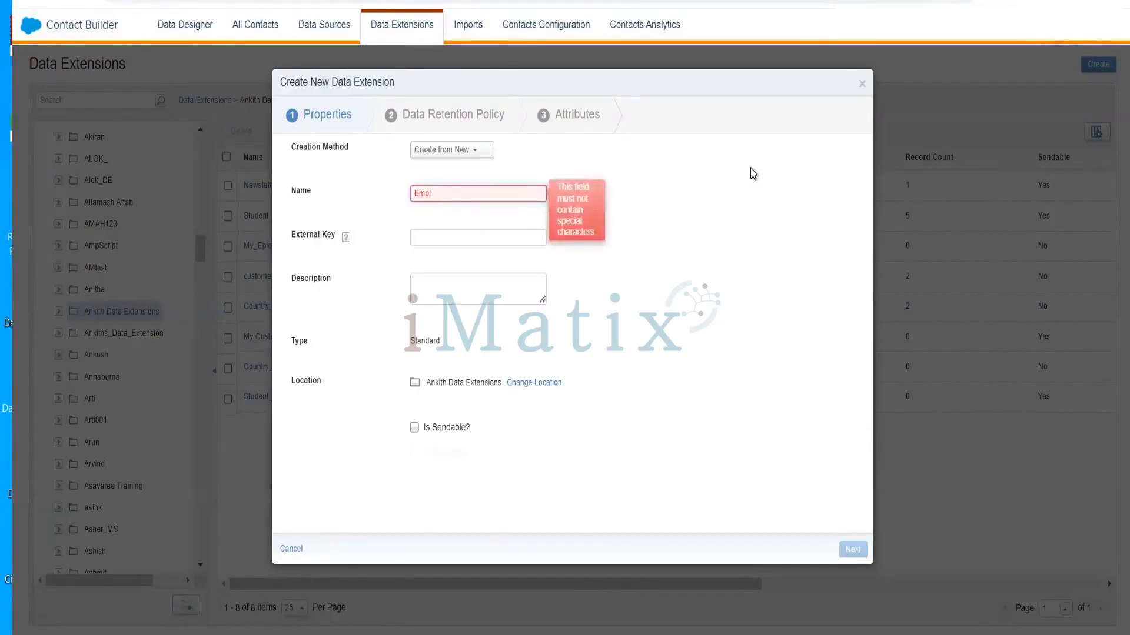
pyautogui.write('oyee')
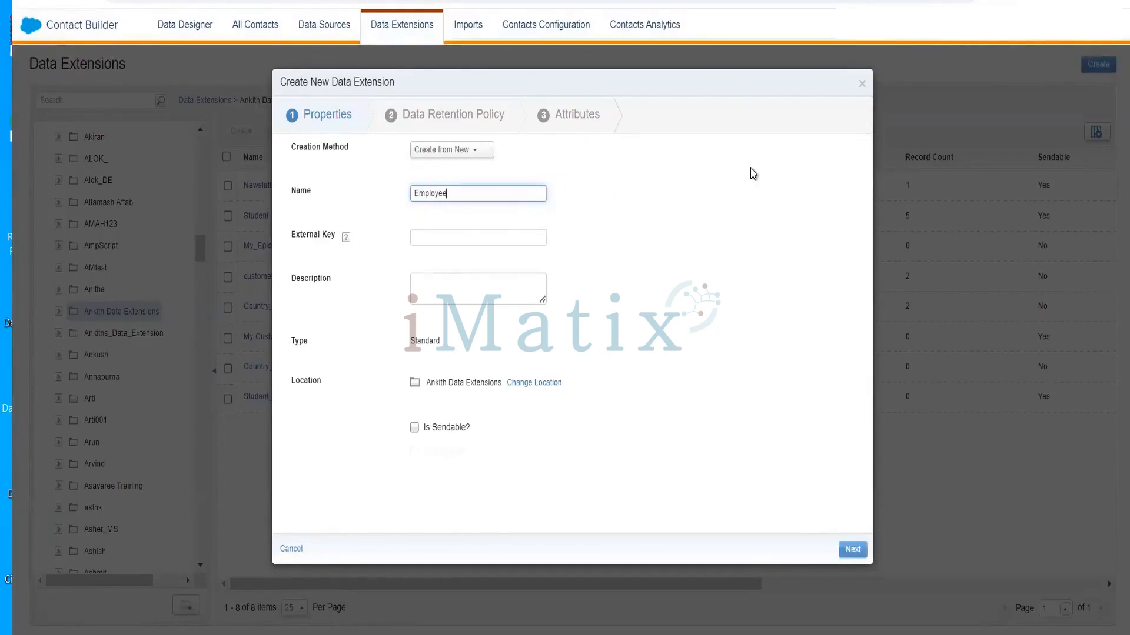
pyautogui.write('E')
pyautogui.press('BackSpace')
pyautogui.write('DE')
pyautogui.click(423, 430)
pyautogui.click(415, 452)
pyautogui.click(851, 550)
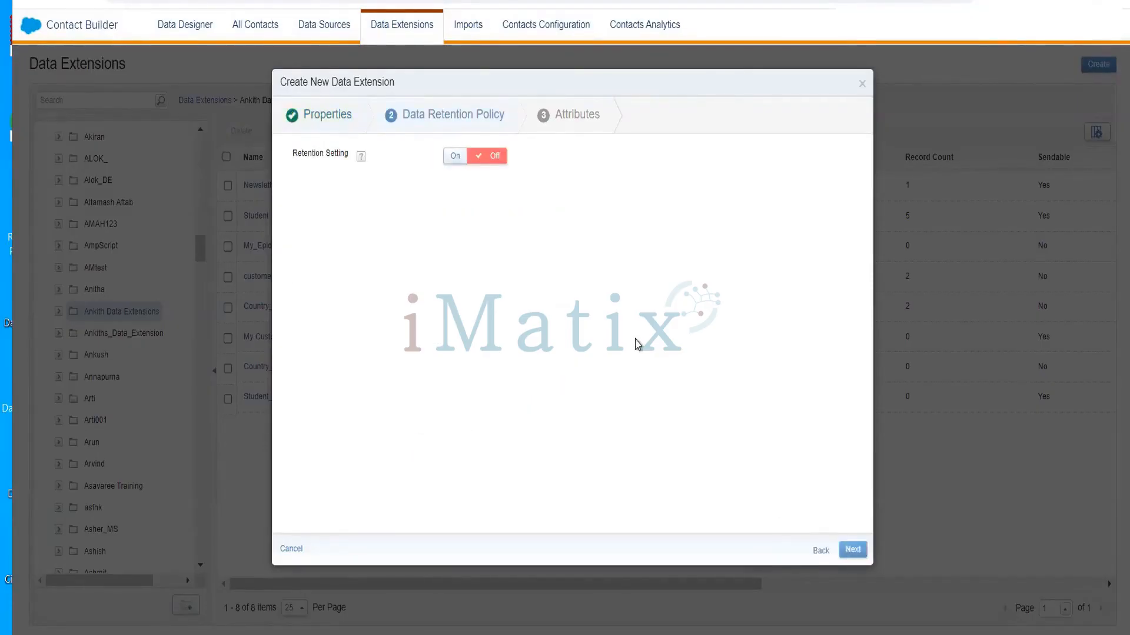
# On Attributes, define emp_id as a Number primary key and begin naming a second field
pyautogui.click(853, 551)
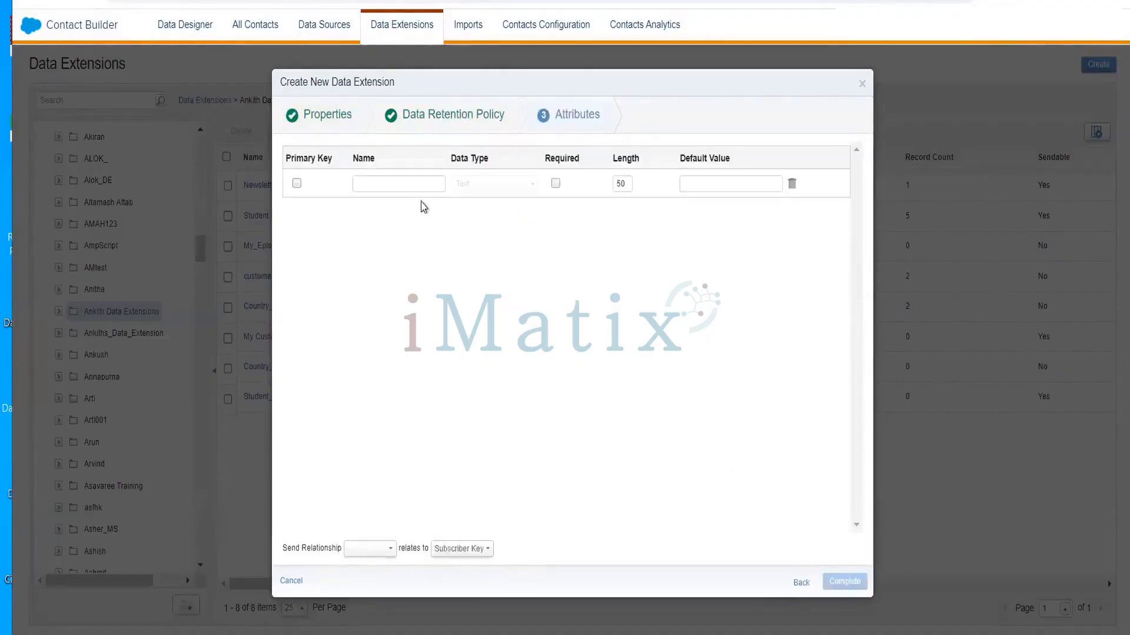
pyautogui.click(417, 183)
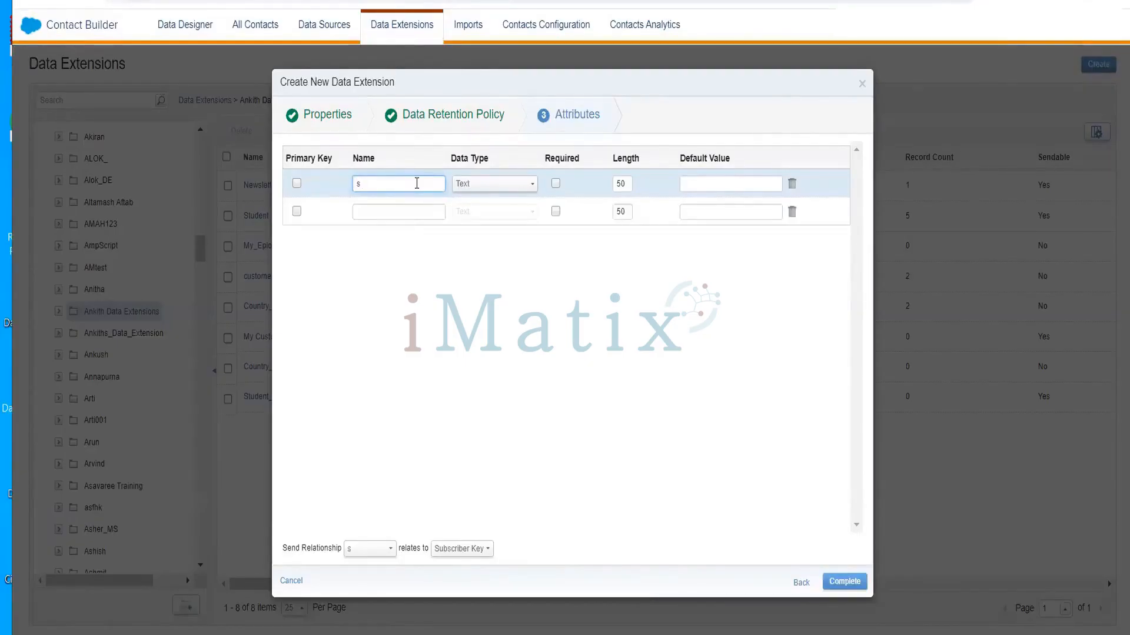
pyautogui.write('b')
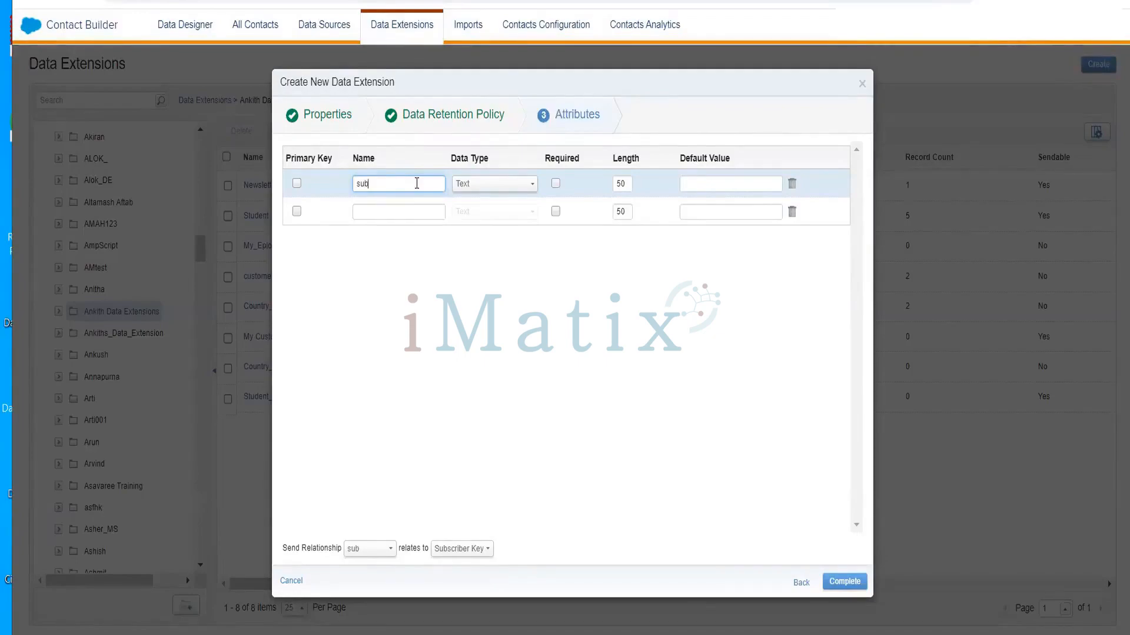
pyautogui.press('BackSpace')
pyautogui.press('BackSpace')
pyautogui.press('BackSpace')
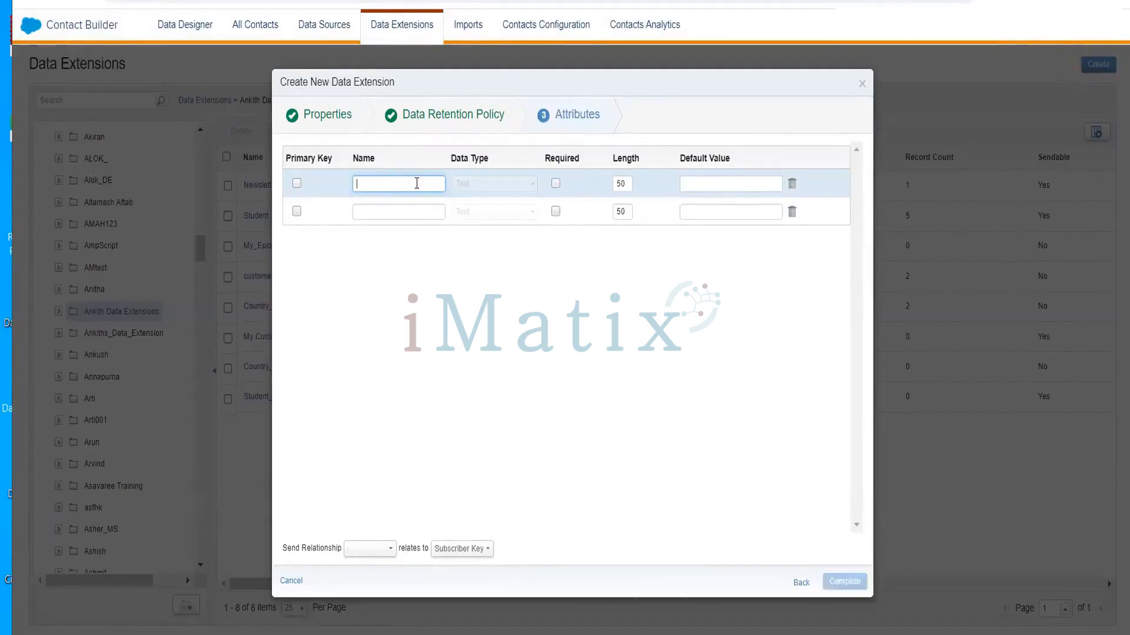
pyautogui.write('emp_id')
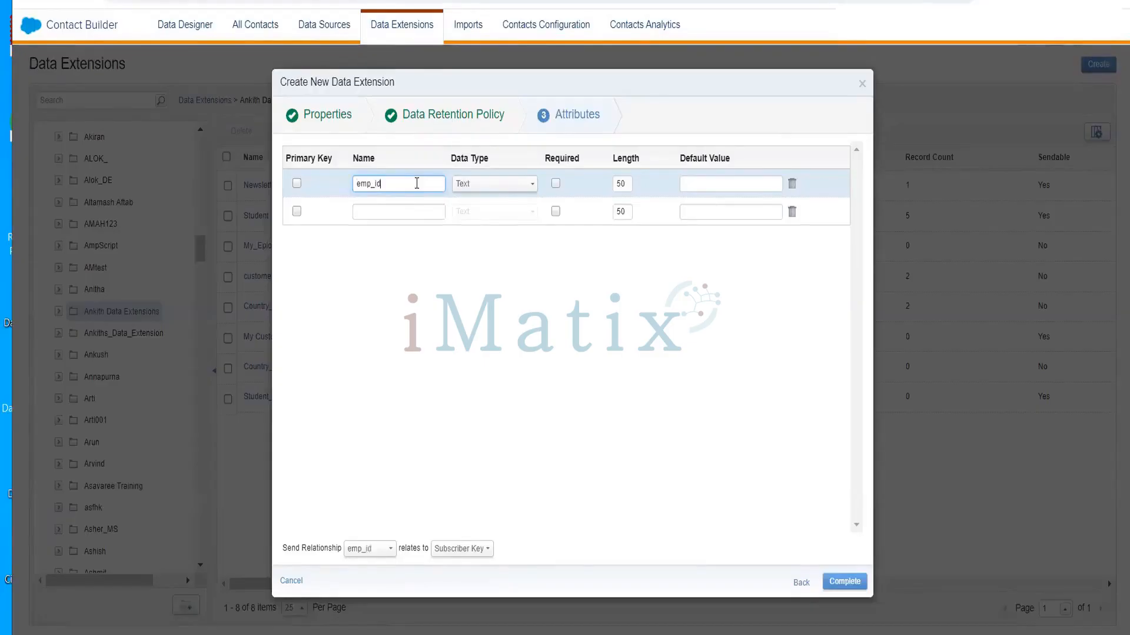
pyautogui.click(495, 188)
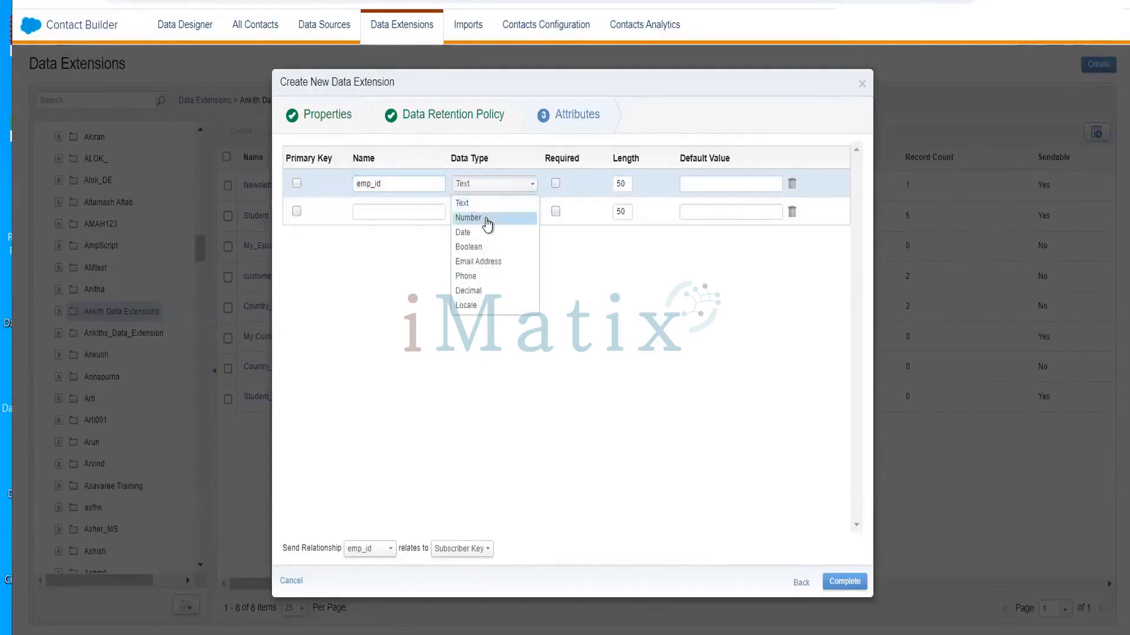
pyautogui.click(471, 218)
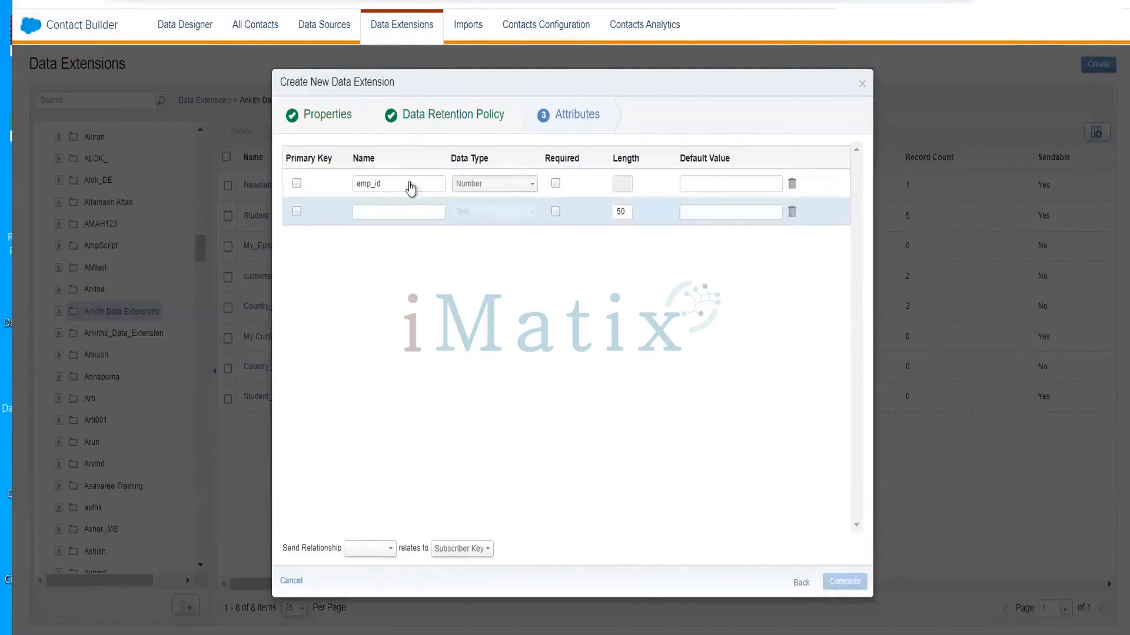
pyautogui.click(297, 185)
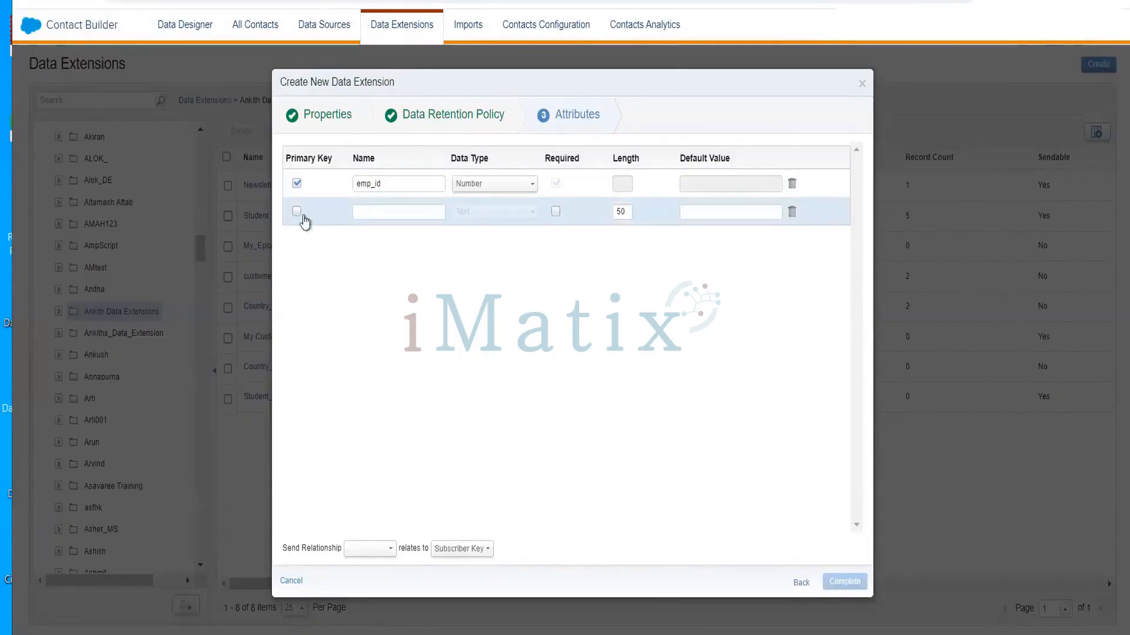
pyautogui.click(376, 213)
pyautogui.write('emp_')
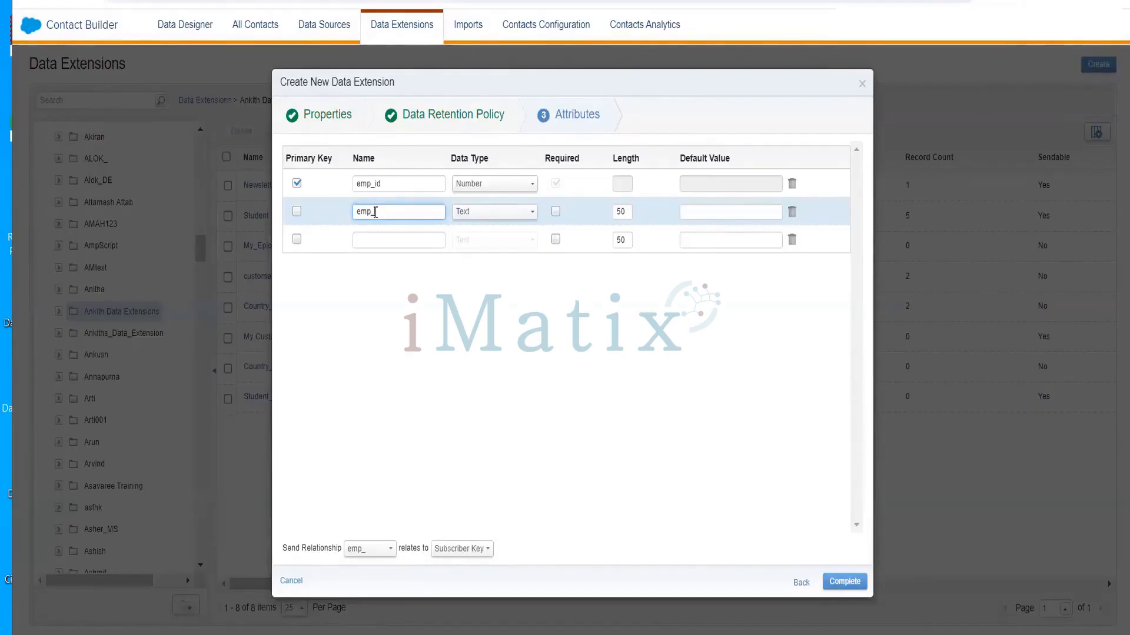
# Finish the second field as emp_email_id with the Email Address data type
pyautogui.write('email_id')
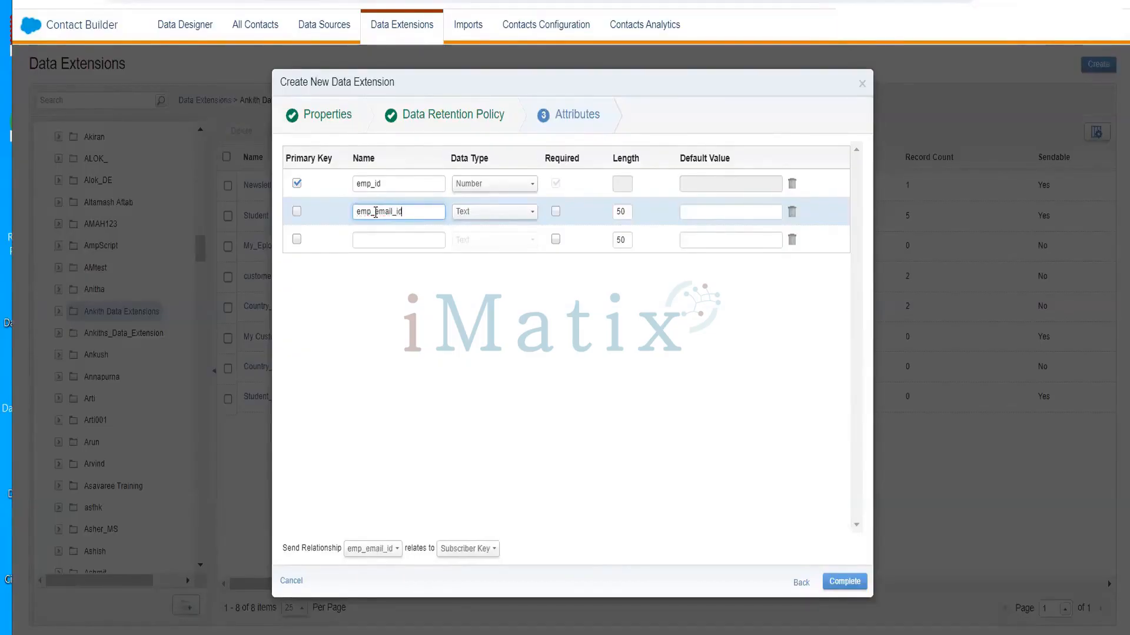
pyautogui.click(508, 221)
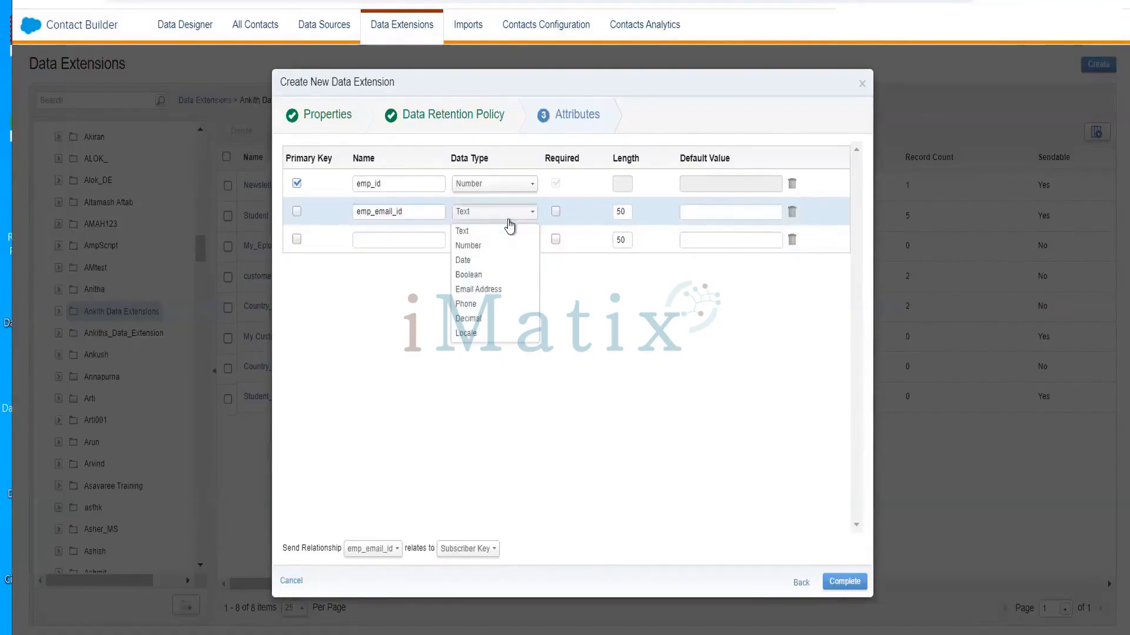
pyautogui.click(495, 289)
pyautogui.click(297, 239)
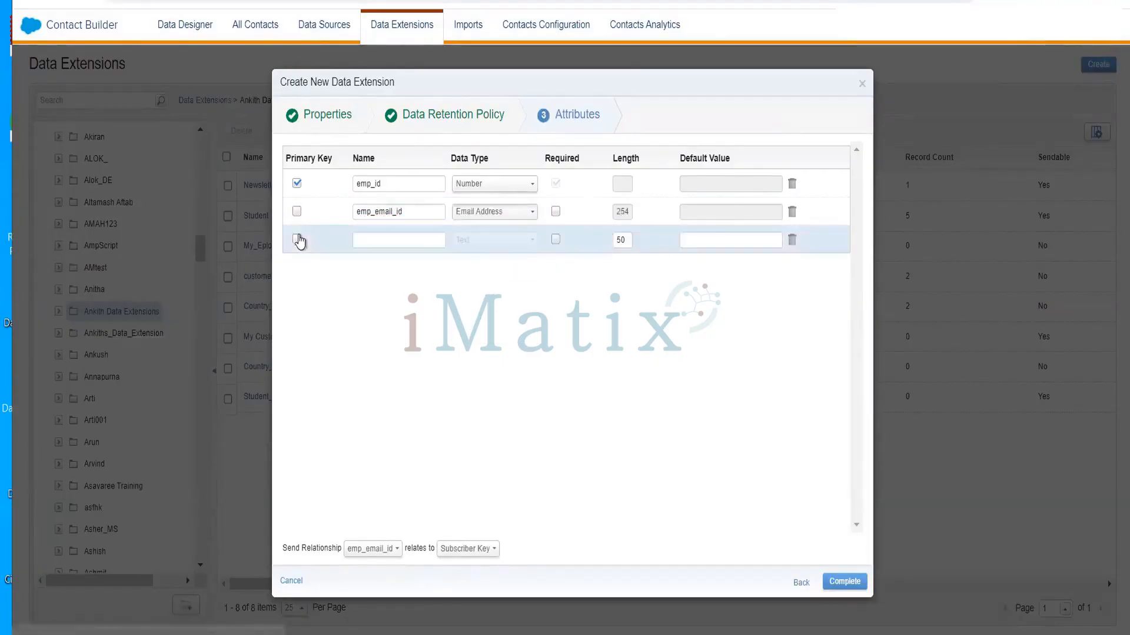
# Add the emp_name attribute and start the emp_city attribute
pyautogui.click(402, 246)
pyautogui.write('emp')
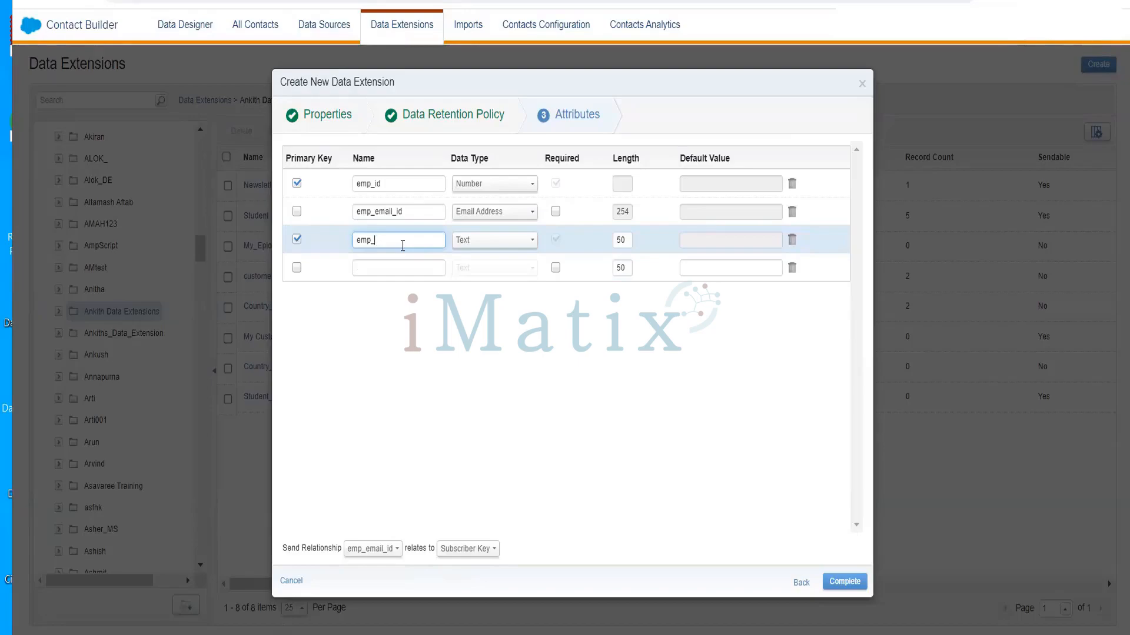
pyautogui.write('_name')
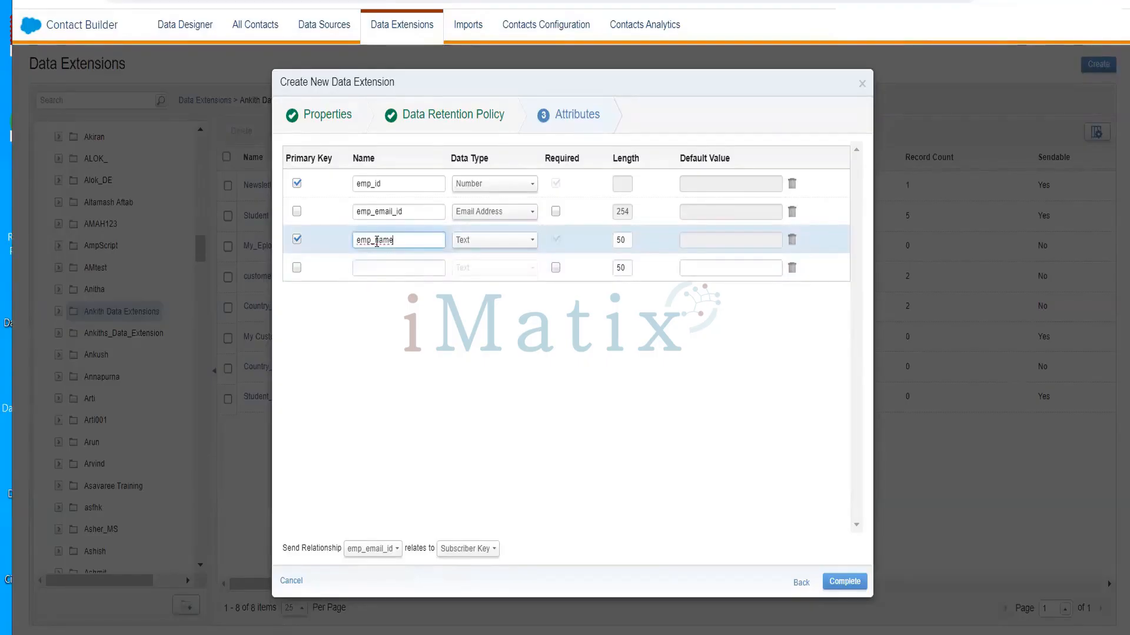
pyautogui.click(298, 269)
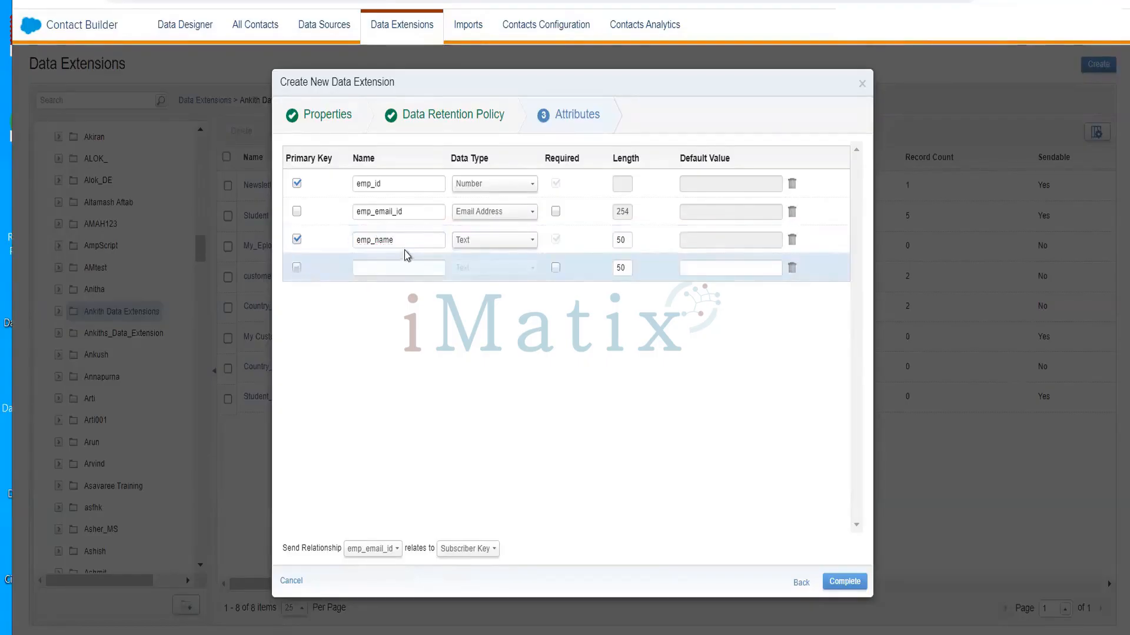
pyautogui.click(408, 267)
pyautogui.write('emp_city')
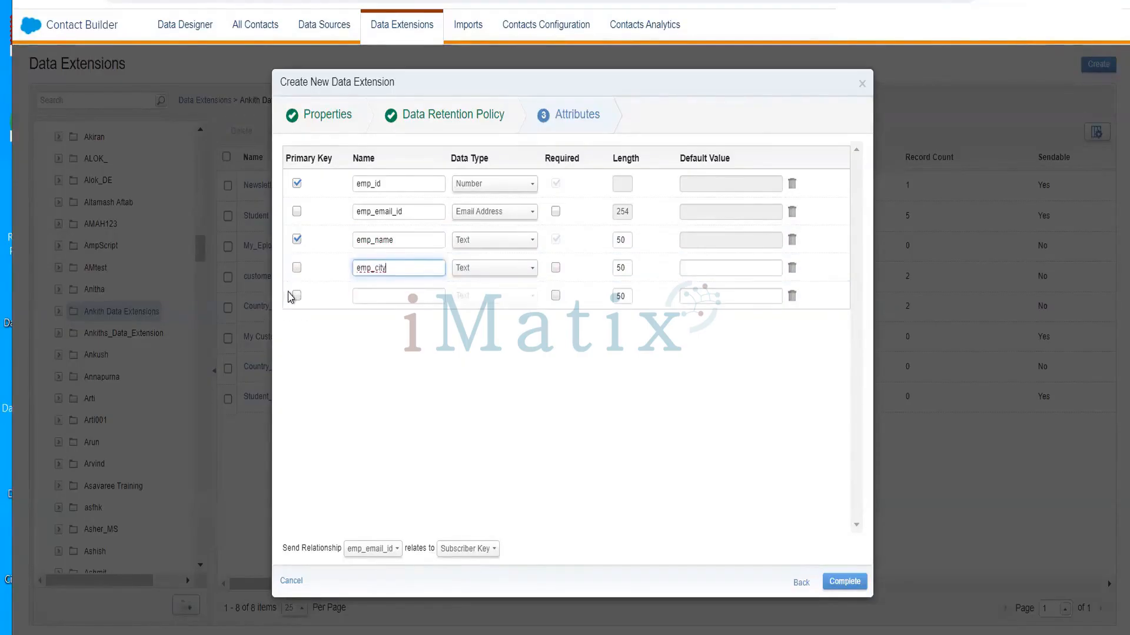
# Add emp_contactnumber as a Number field and complete the EmployeeDE data extension
pyautogui.click(361, 297)
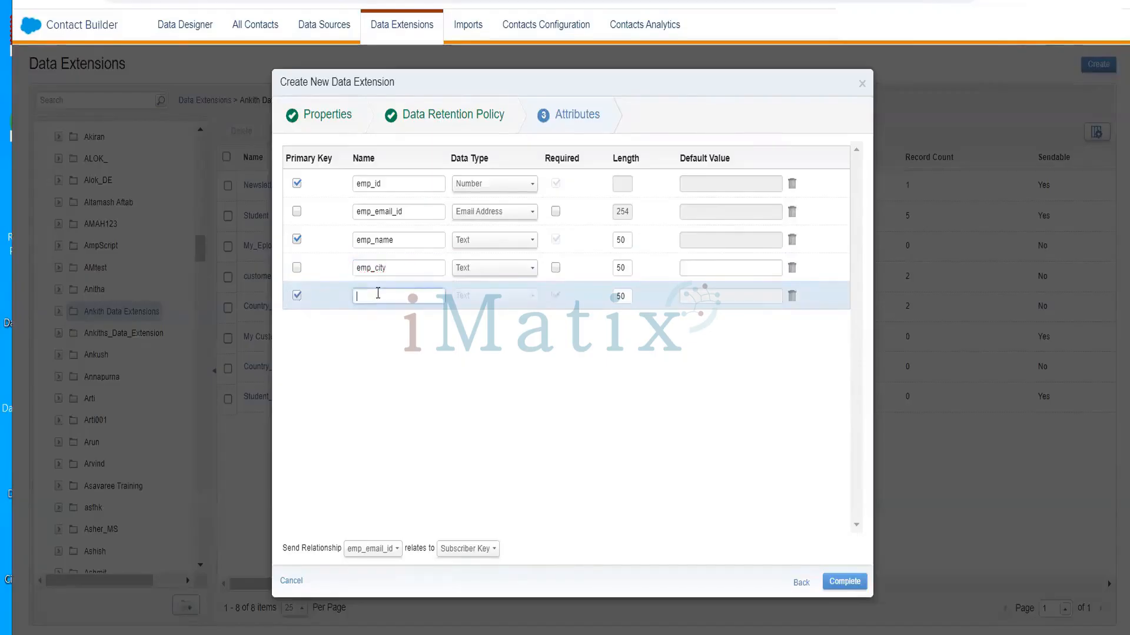
pyautogui.write('emp')
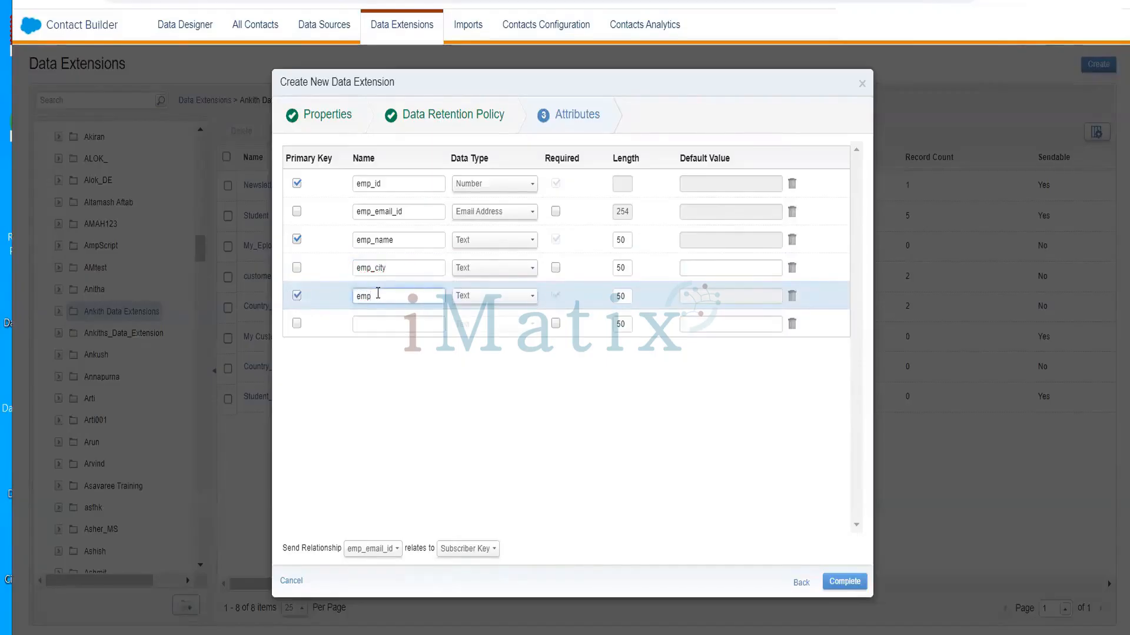
pyautogui.write('_conts')
pyautogui.write('ctnumber')
pyautogui.click(499, 301)
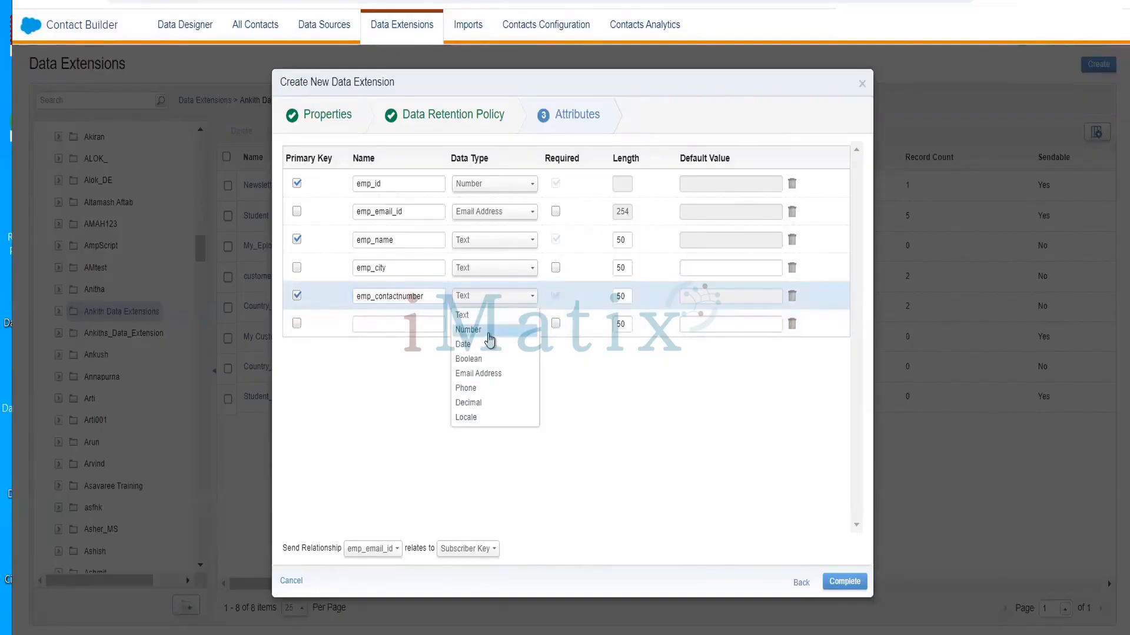
pyautogui.click(493, 323)
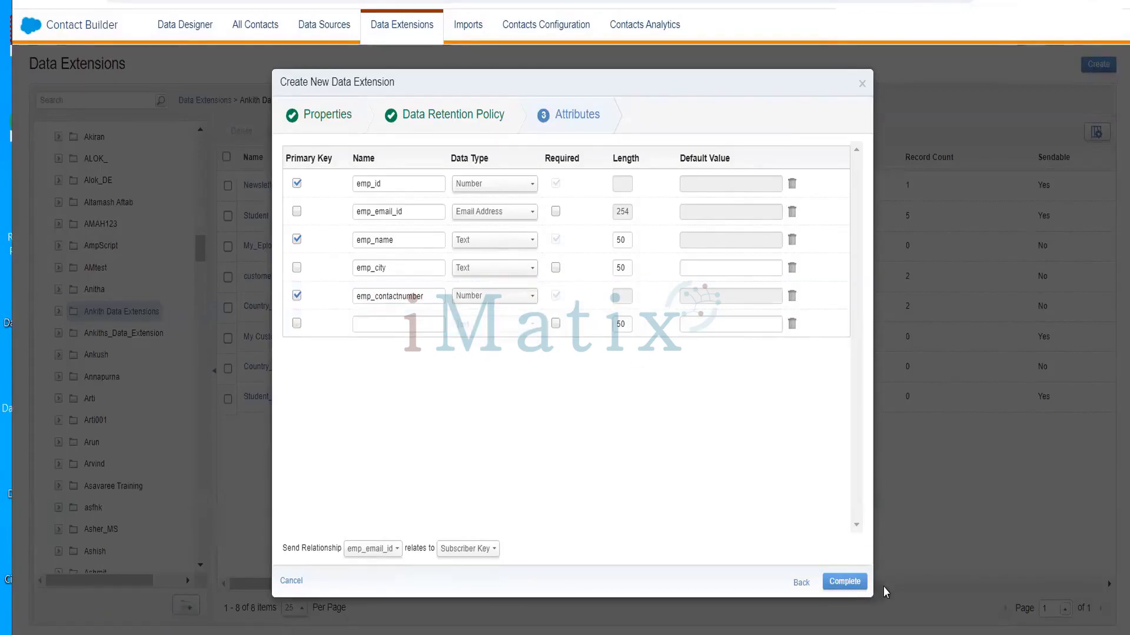
pyautogui.click(845, 582)
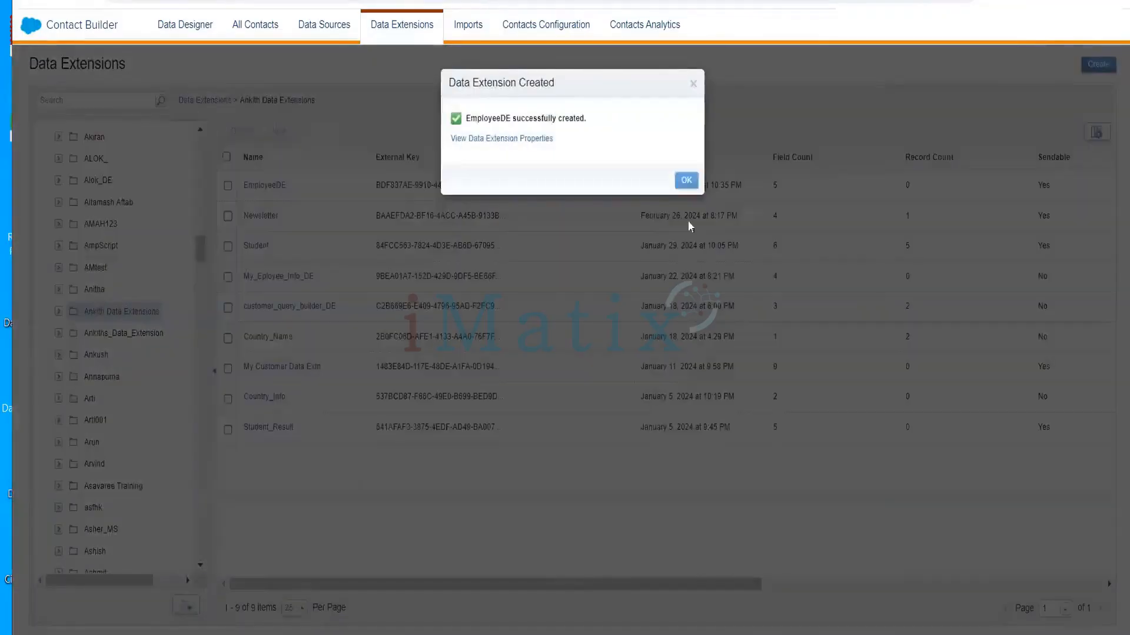
# Dismiss the confirmation and open EmployeeDE's Records tab from its folder in Data Extensions
pyautogui.click(686, 182)
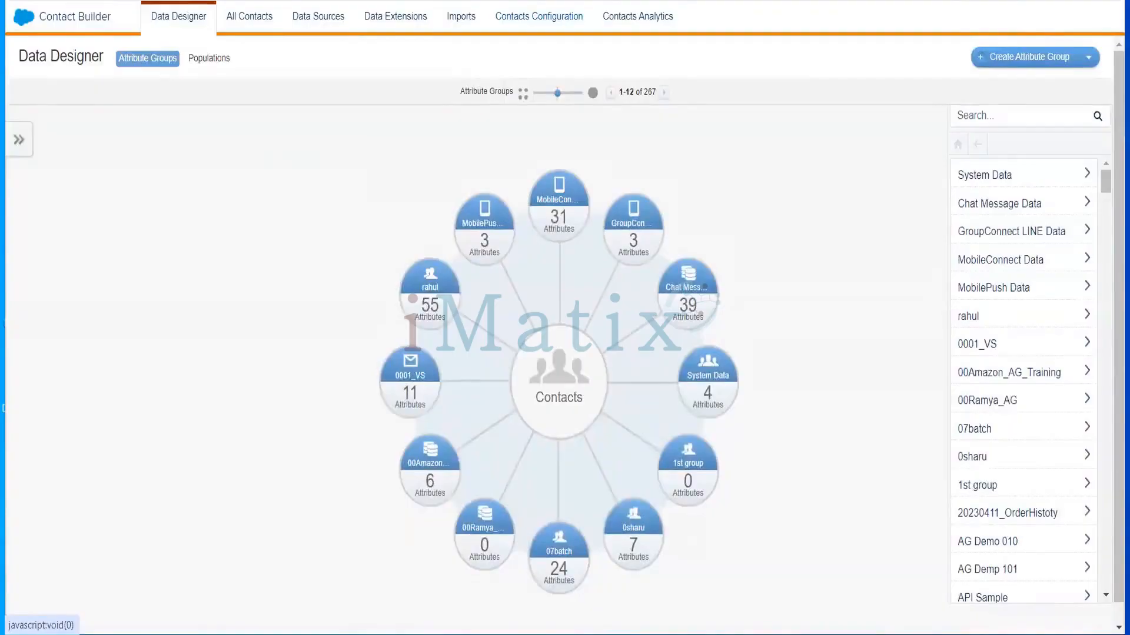
pyautogui.click(398, 18)
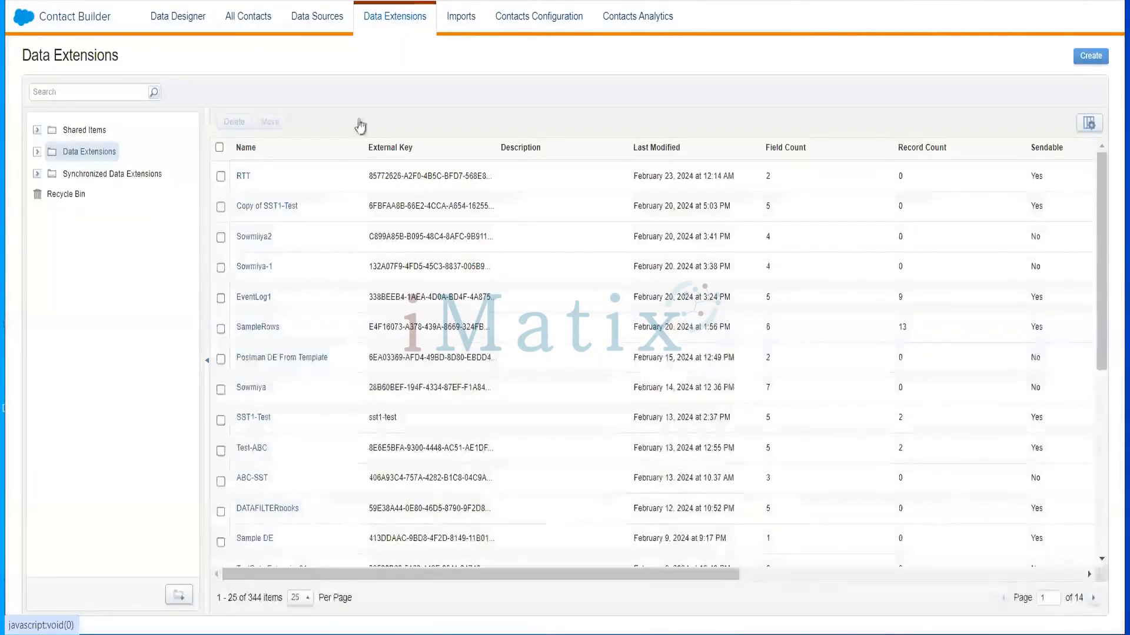
pyautogui.click(37, 153)
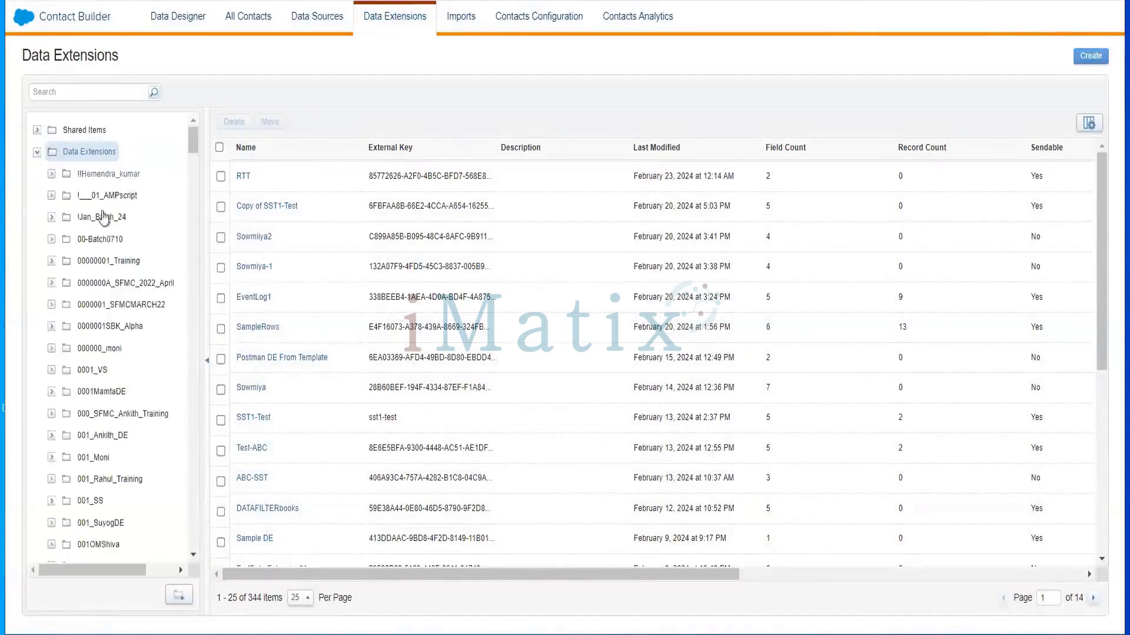
pyautogui.moveTo(193, 140); pyautogui.dragTo(200, 272)
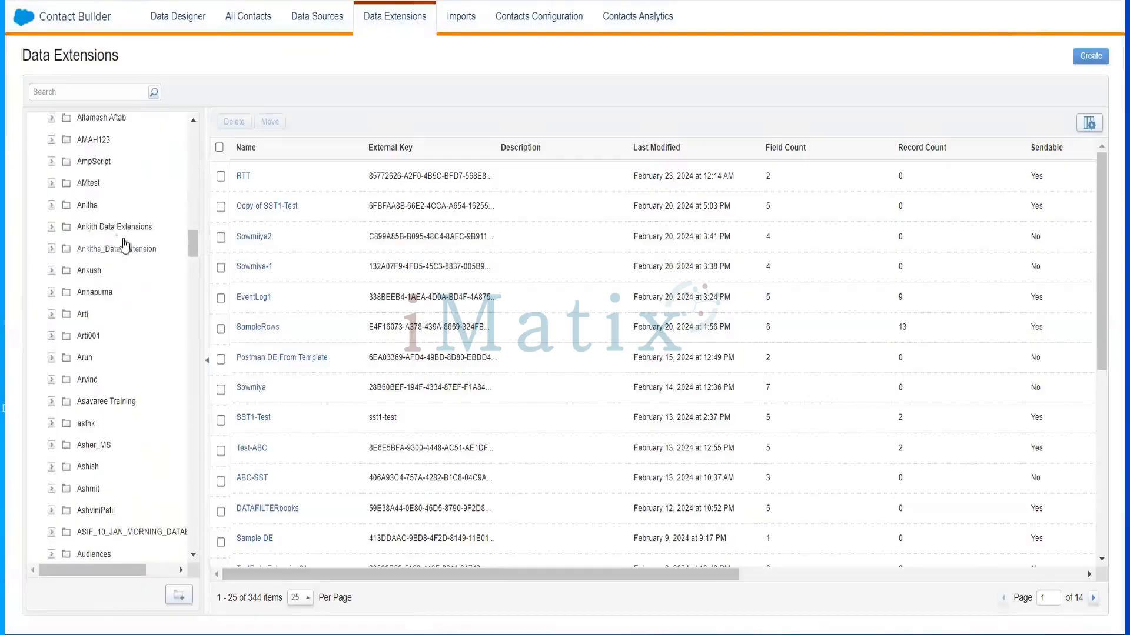
pyautogui.click(111, 230)
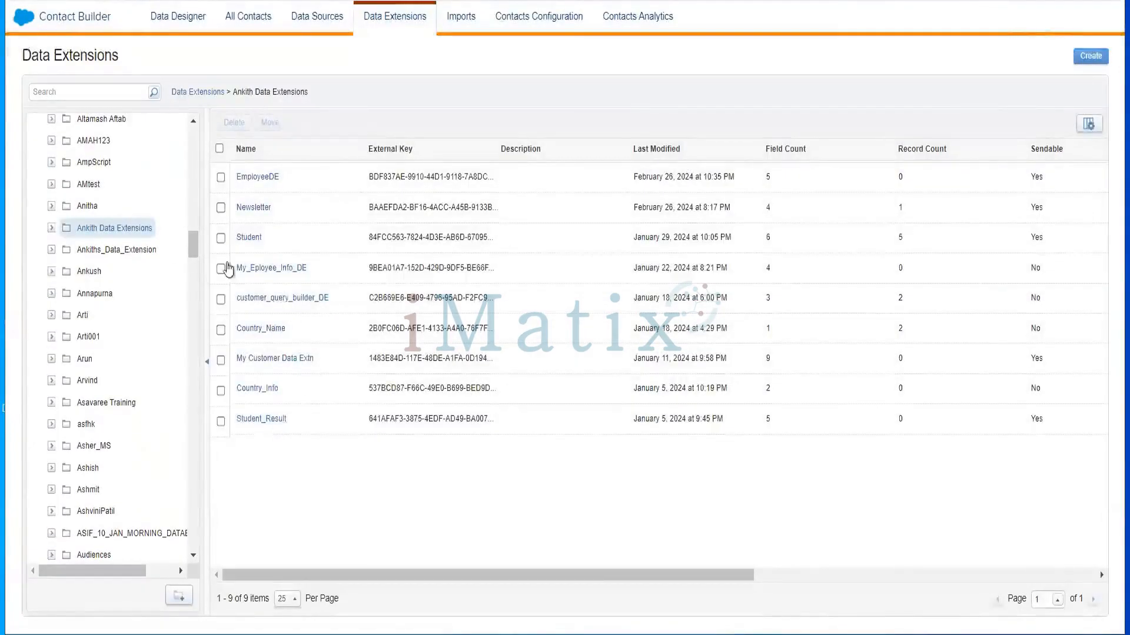
pyautogui.click(251, 182)
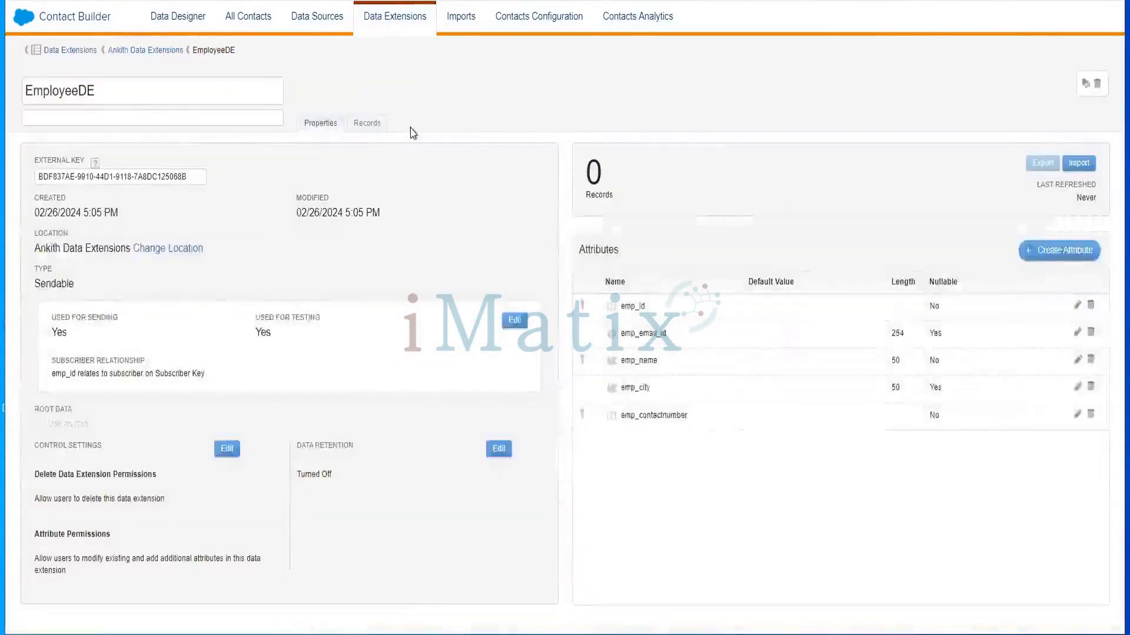
pyautogui.click(379, 126)
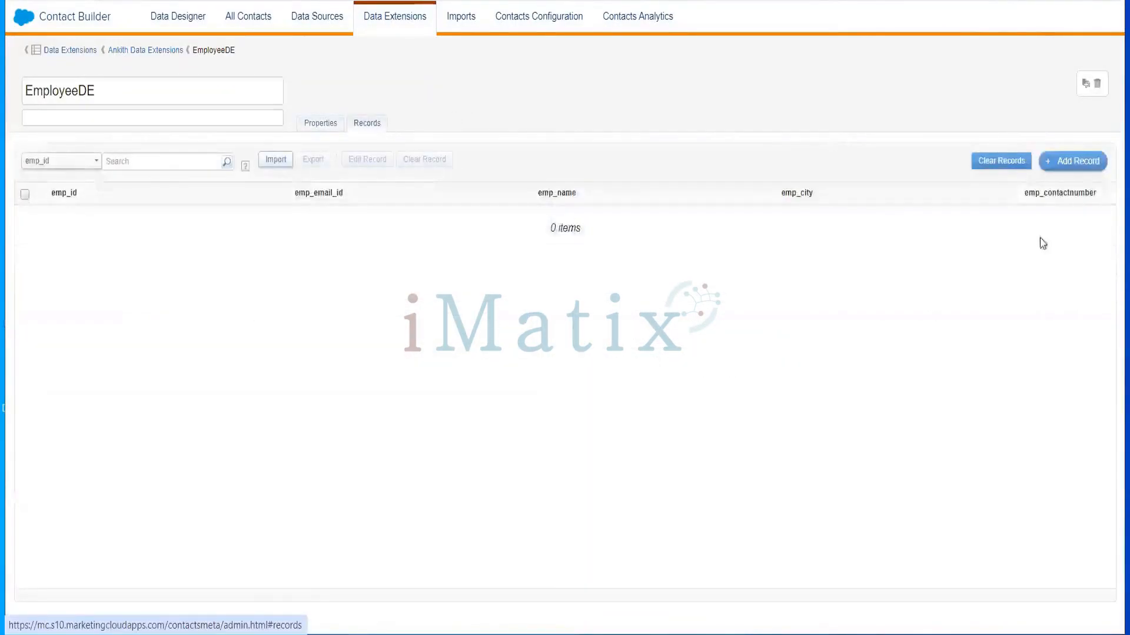
# Add a new record row with emp_id 1001 and the employee's e-mail address
pyautogui.click(1069, 163)
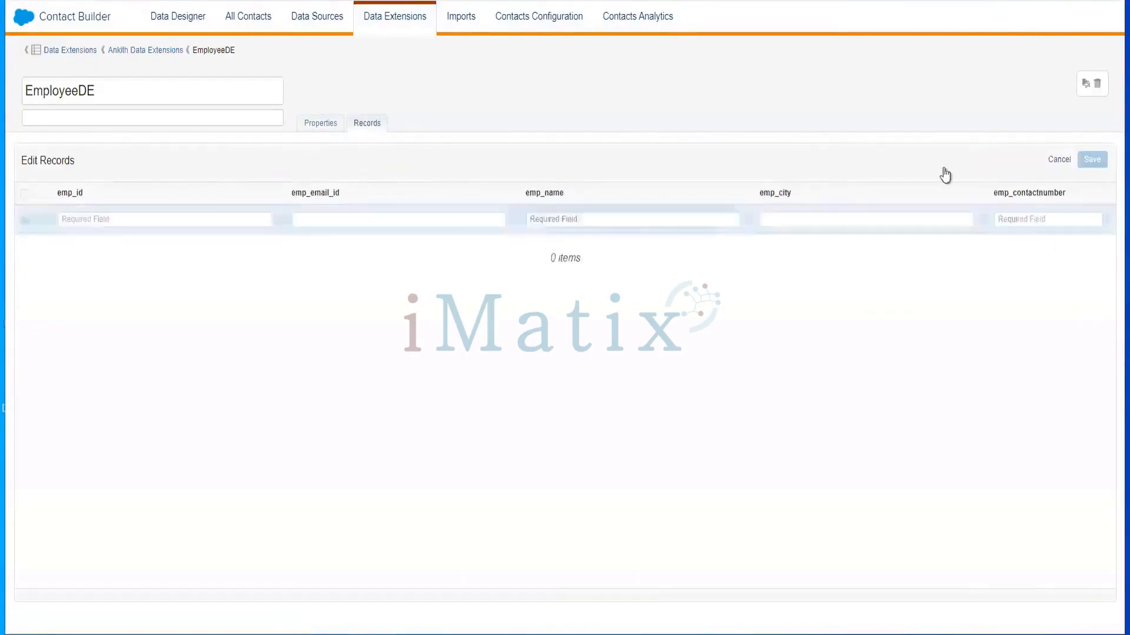
pyautogui.click(215, 222)
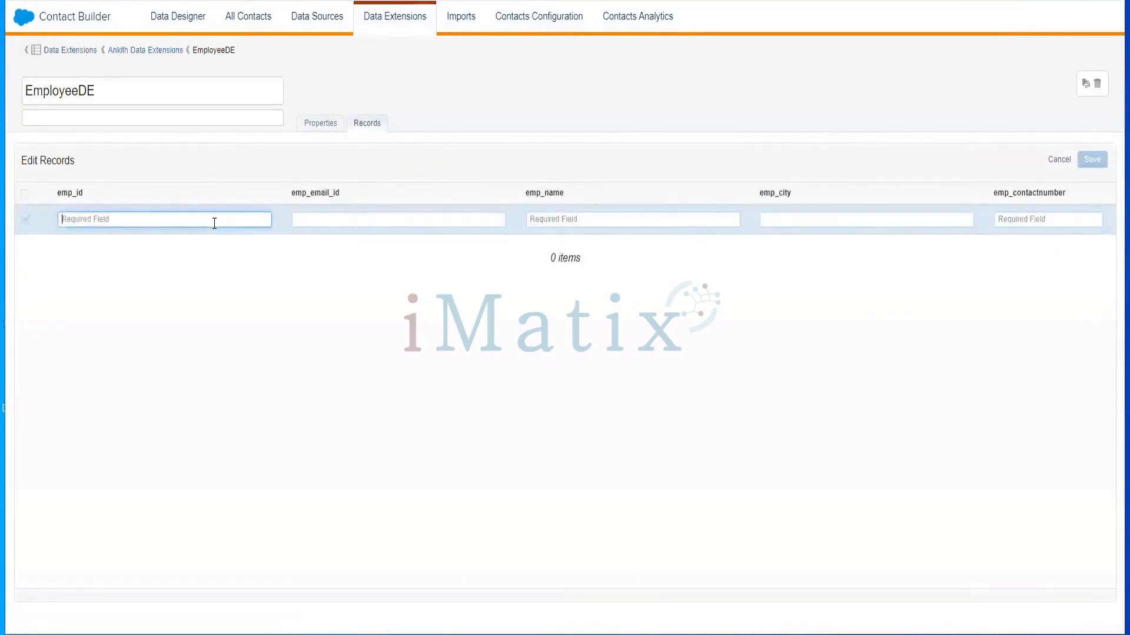
pyautogui.write('1001')
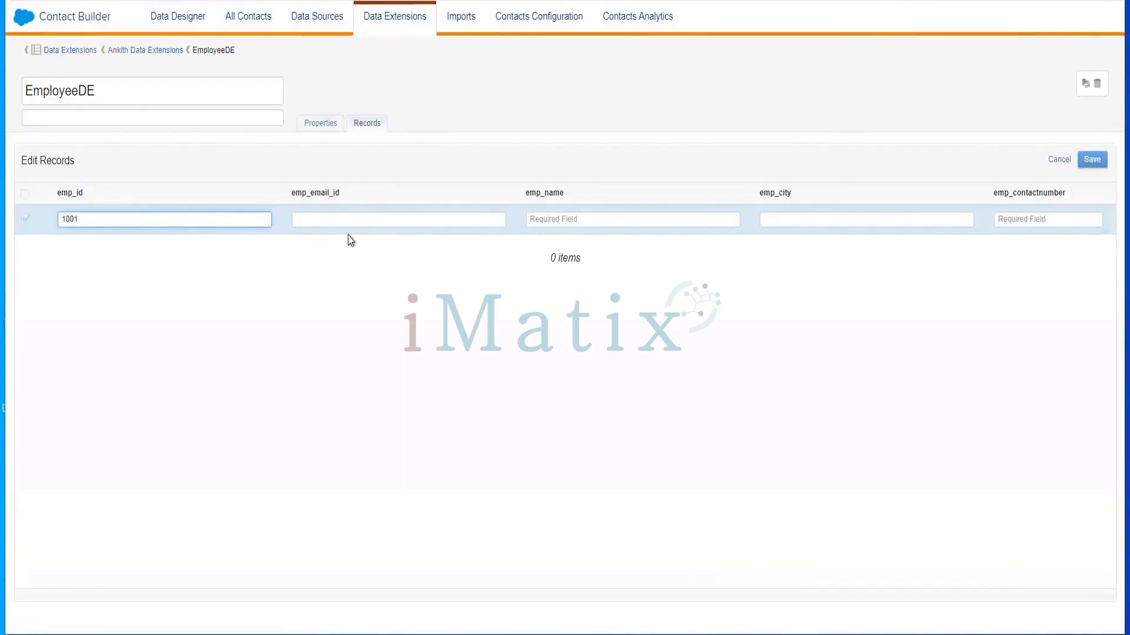
pyautogui.click(348, 219)
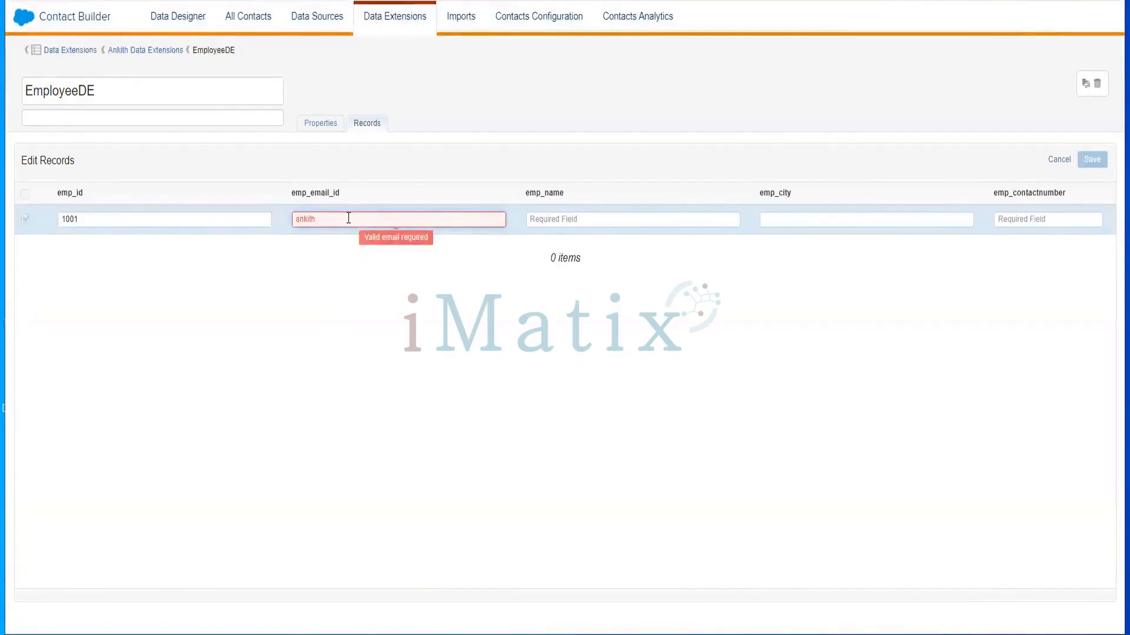
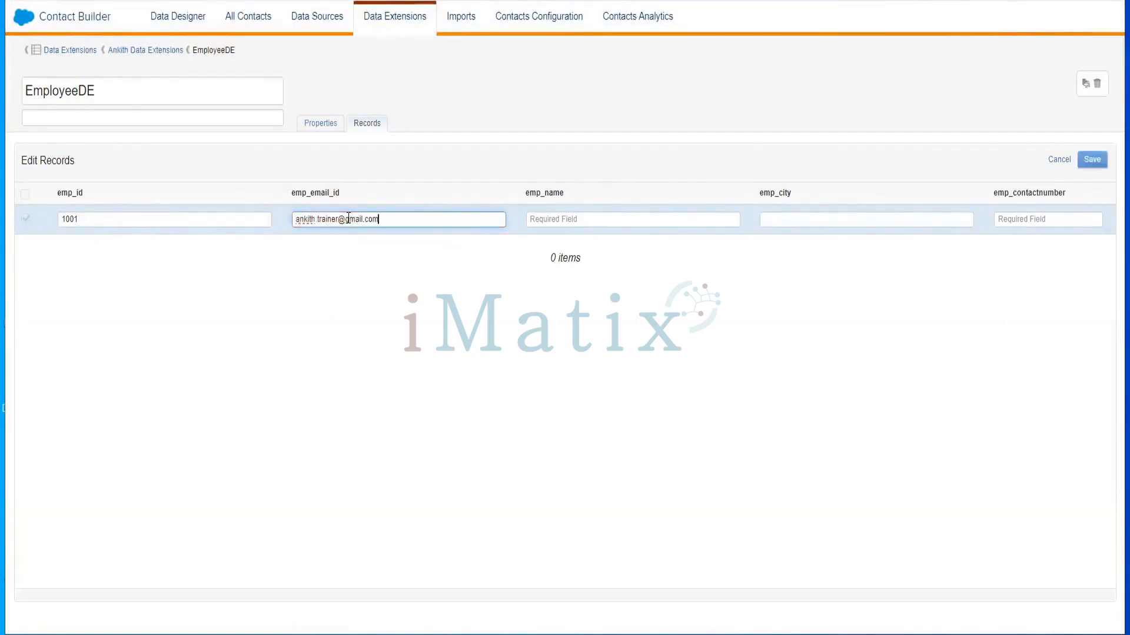
# Enter the employee's name, city Punjab and contact number, then save the record
pyautogui.click(581, 219)
pyautogui.write('Ankith')
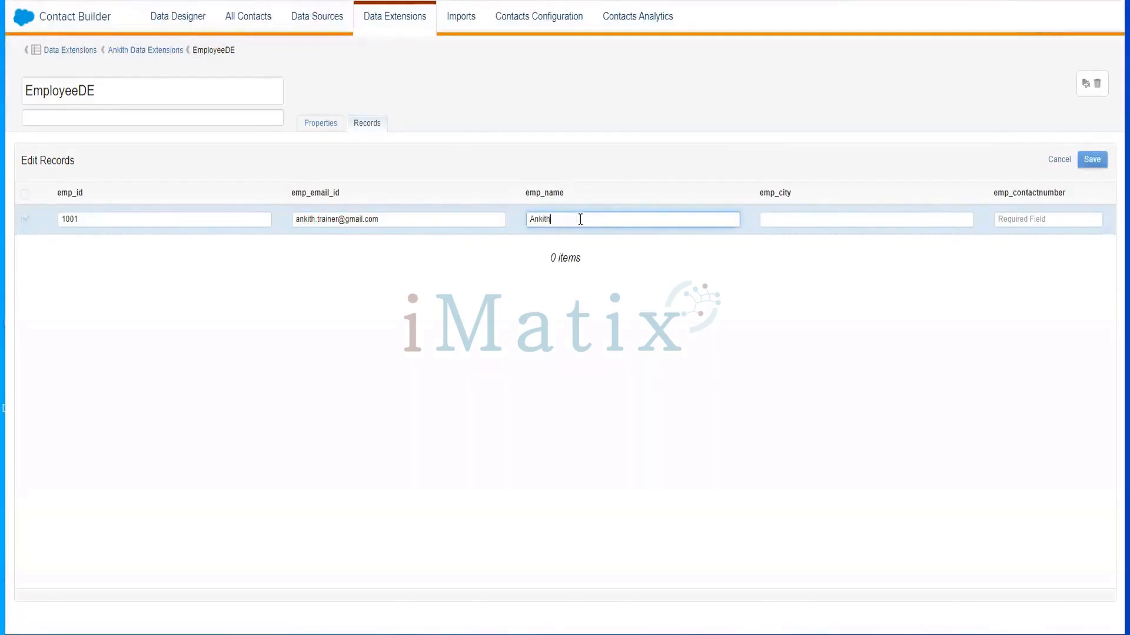
pyautogui.click(817, 214)
pyautogui.write('Punjab')
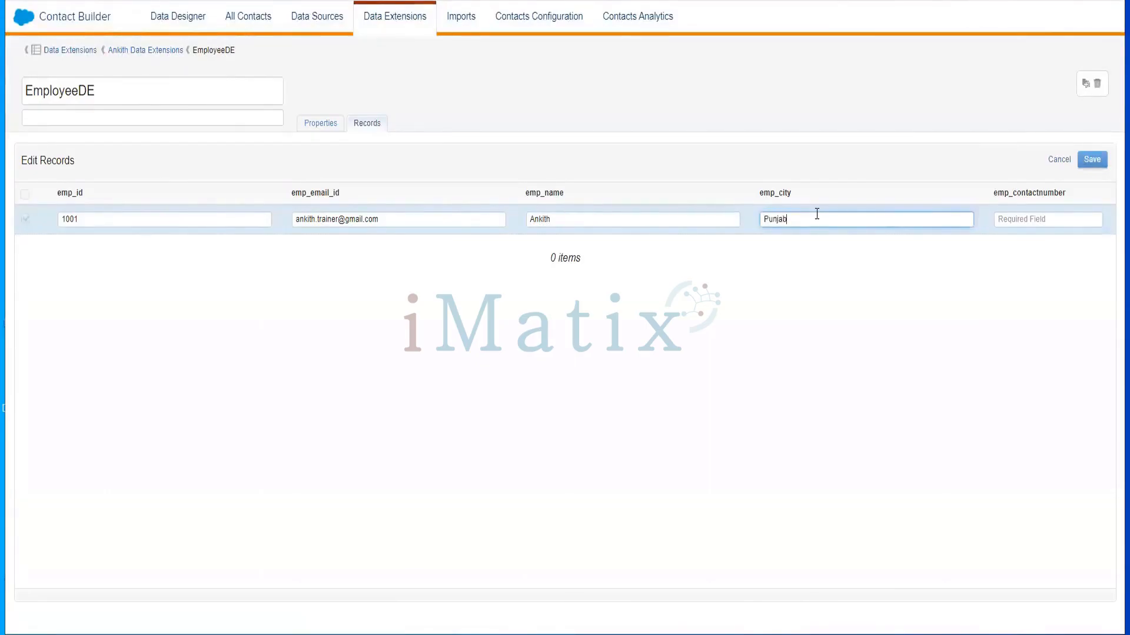
pyautogui.click(1039, 215)
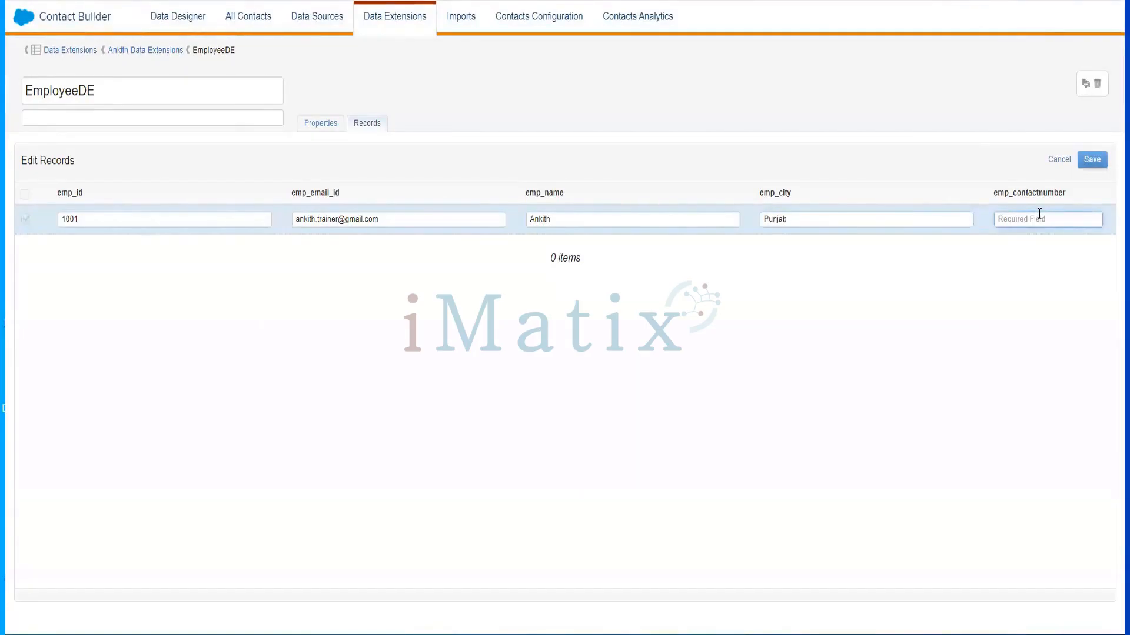
pyautogui.write('886868')
pyautogui.click(1093, 160)
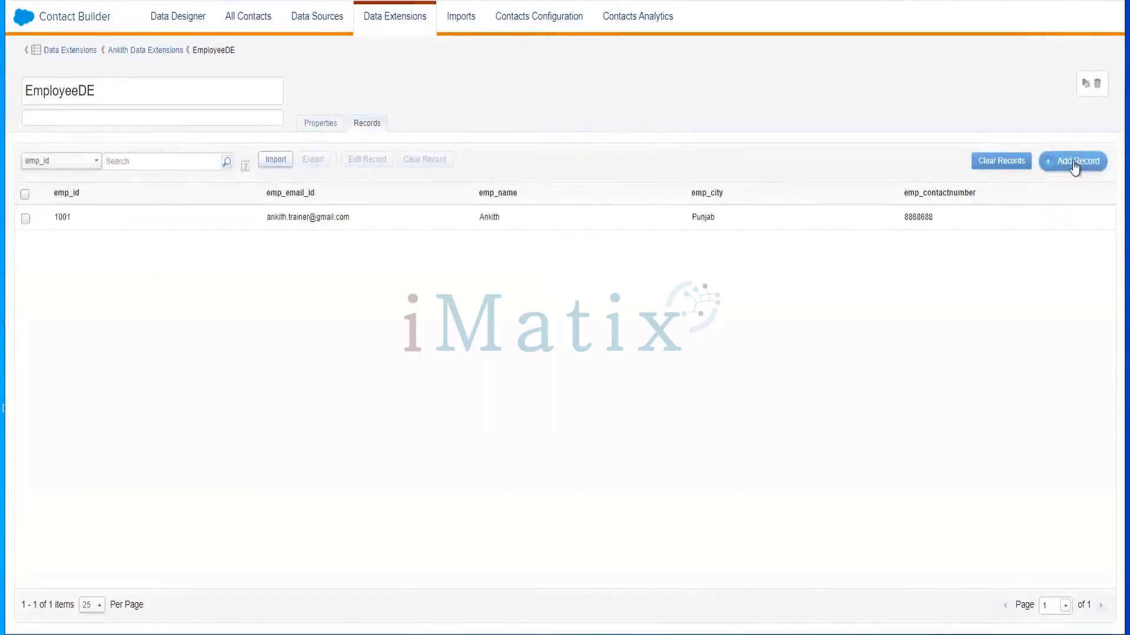
pyautogui.click(1074, 164)
# Enter emp_id 1002 in the new row, then type and clear the employee's e-mail
pyautogui.click(114, 219)
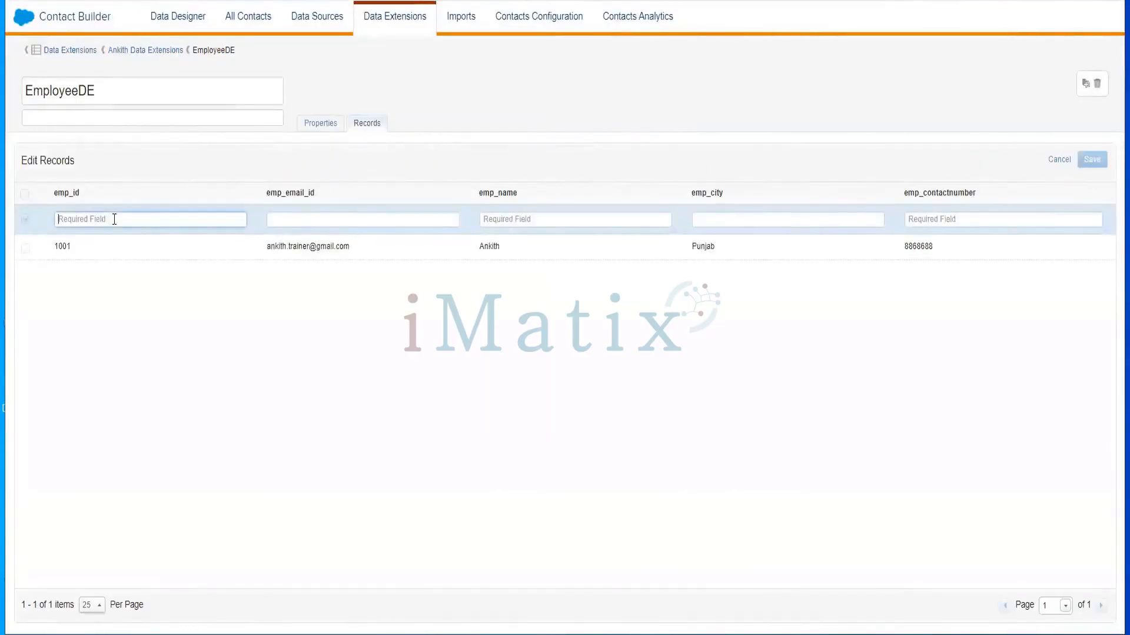
pyautogui.write('1002')
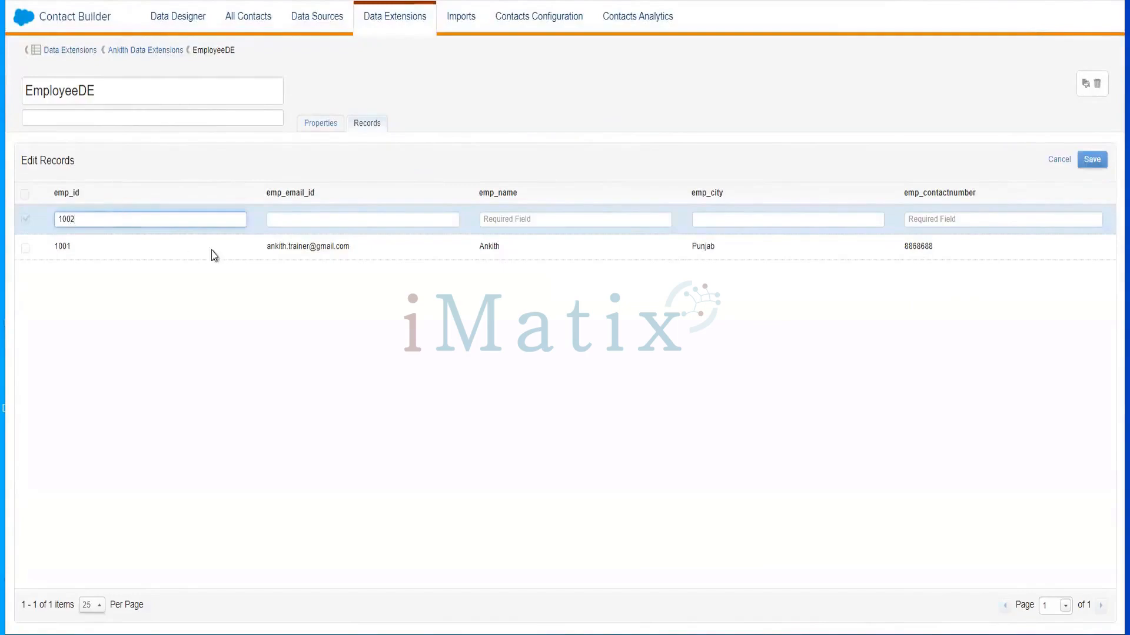
pyautogui.click(314, 221)
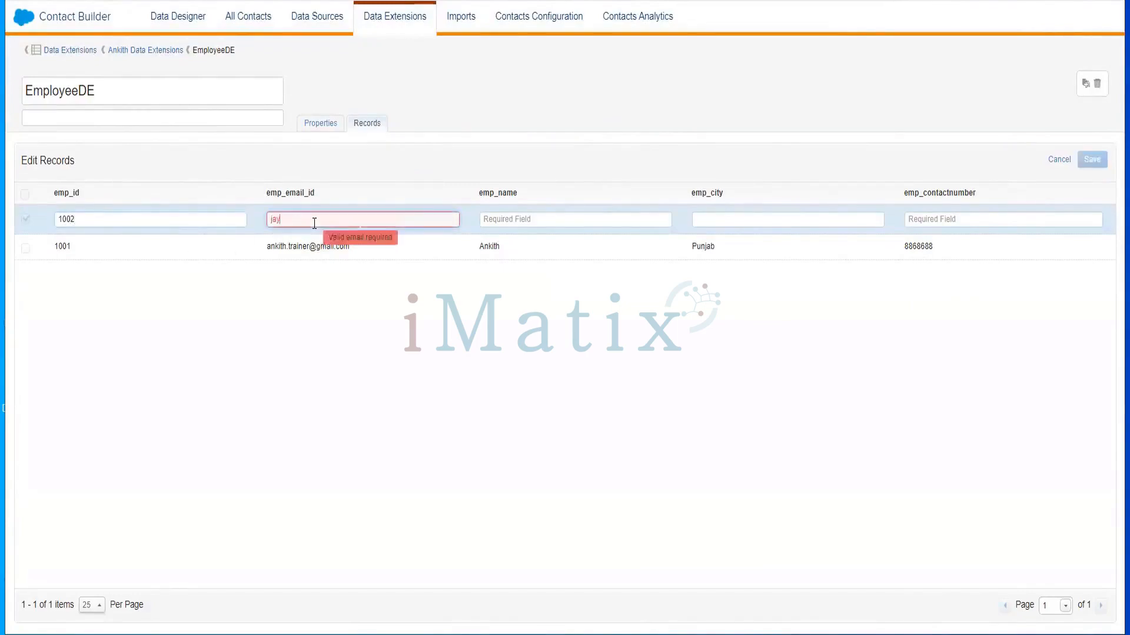
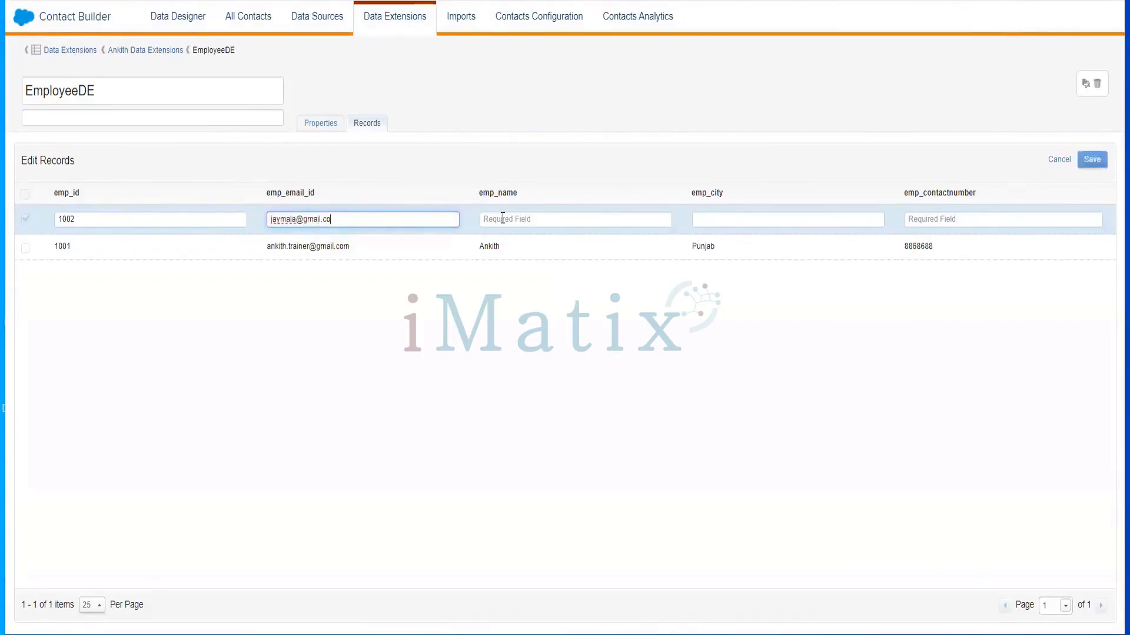
pyautogui.hotkey('ctrl', 'a')
pyautogui.press('BackSpace')
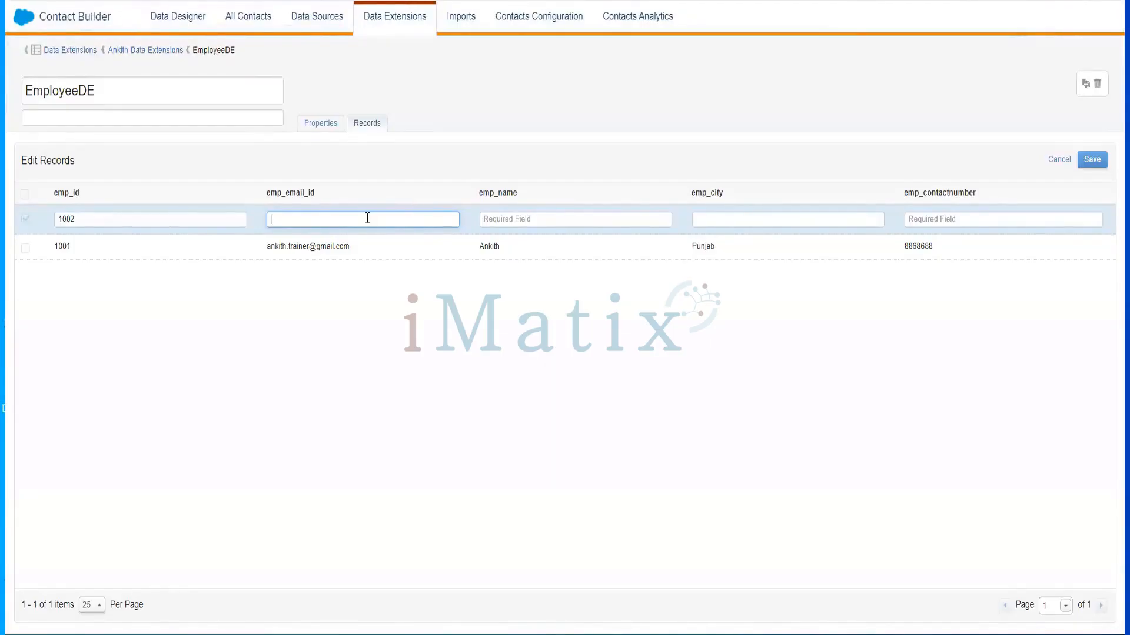
# Paste the e-mail, enter the employee's name, city Dubai and contact number, and save record 1002
pyautogui.hotkey('ctrl', 'v')
pyautogui.click(523, 212)
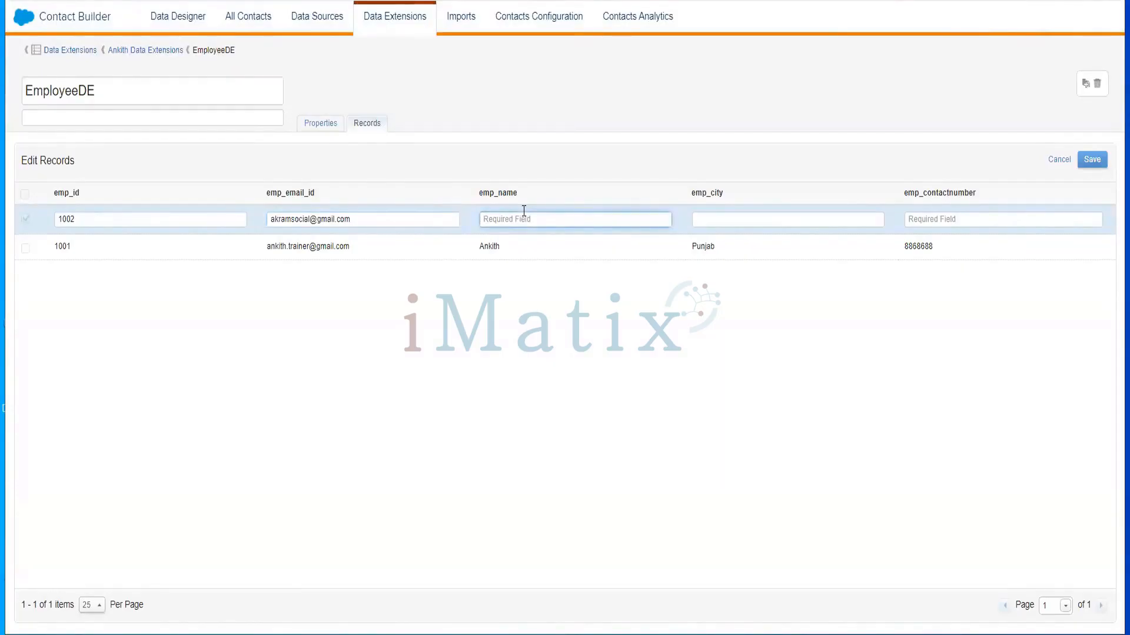
pyautogui.click(742, 221)
pyautogui.write('Dubai')
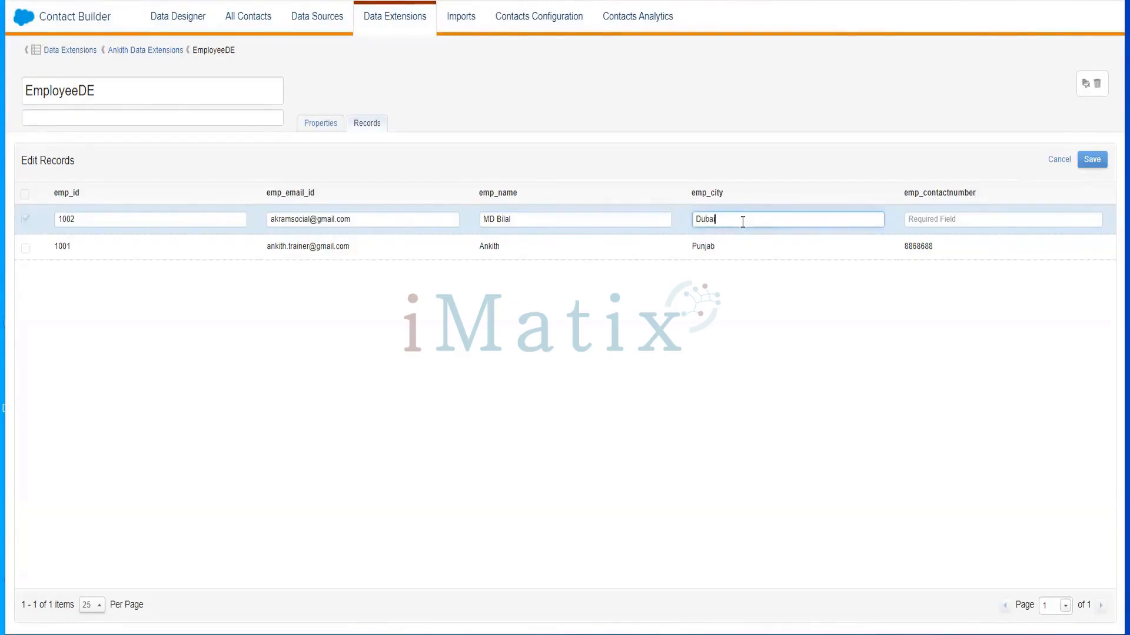
pyautogui.click(996, 220)
pyautogui.click(994, 219)
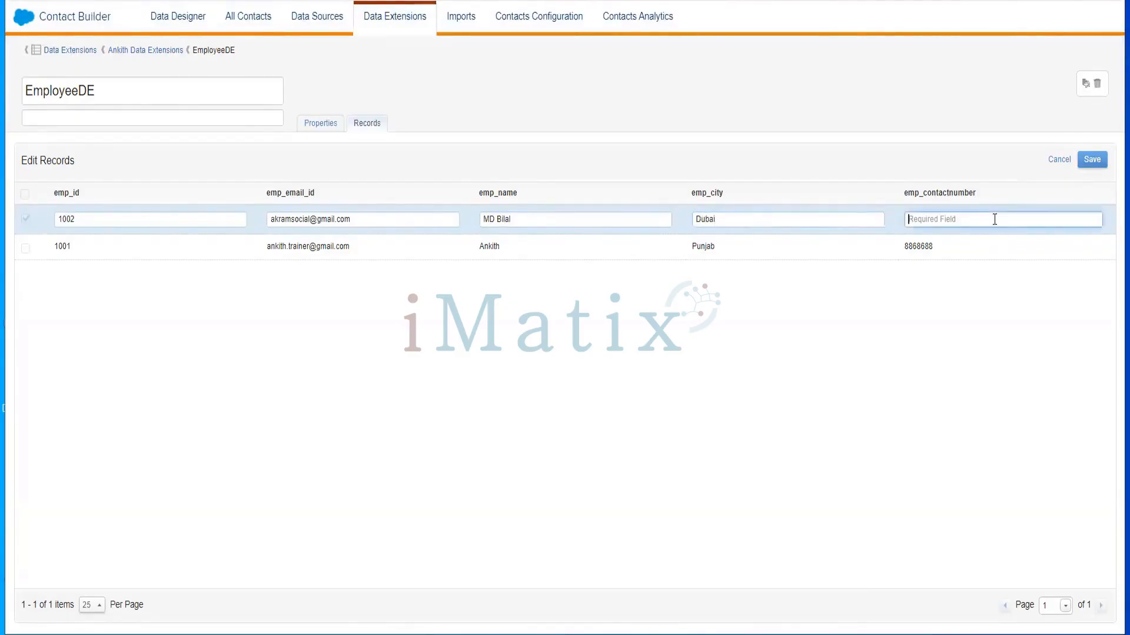
pyautogui.click(1091, 160)
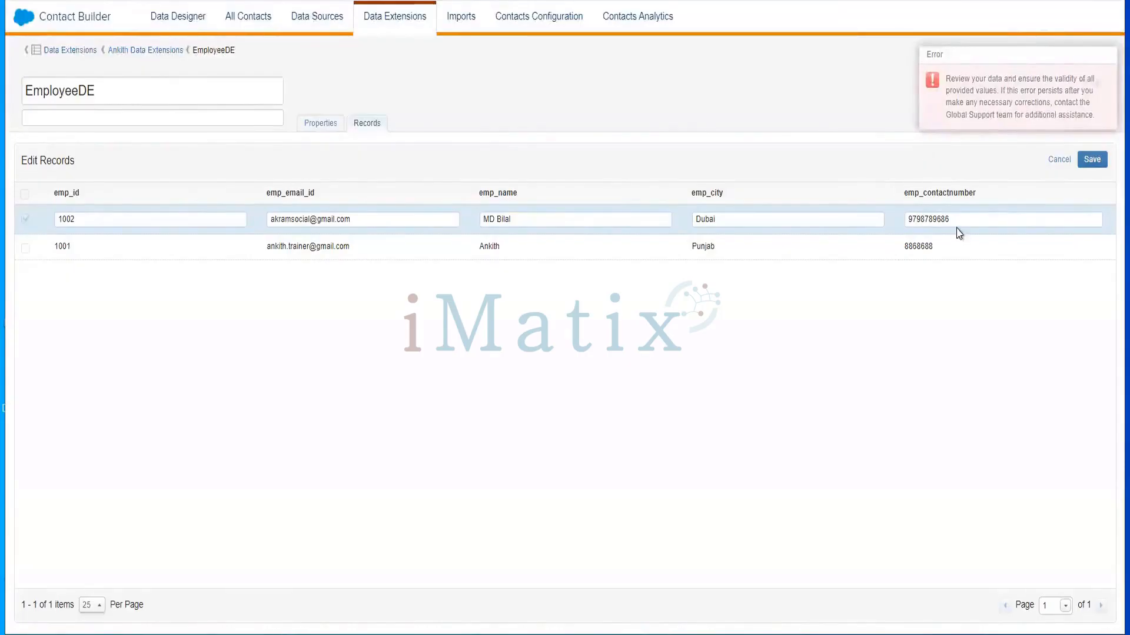
# Delete the last digit of record 1002's contact number and save again
pyautogui.click(956, 213)
pyautogui.moveTo(955, 212); pyautogui.dragTo(948, 212)
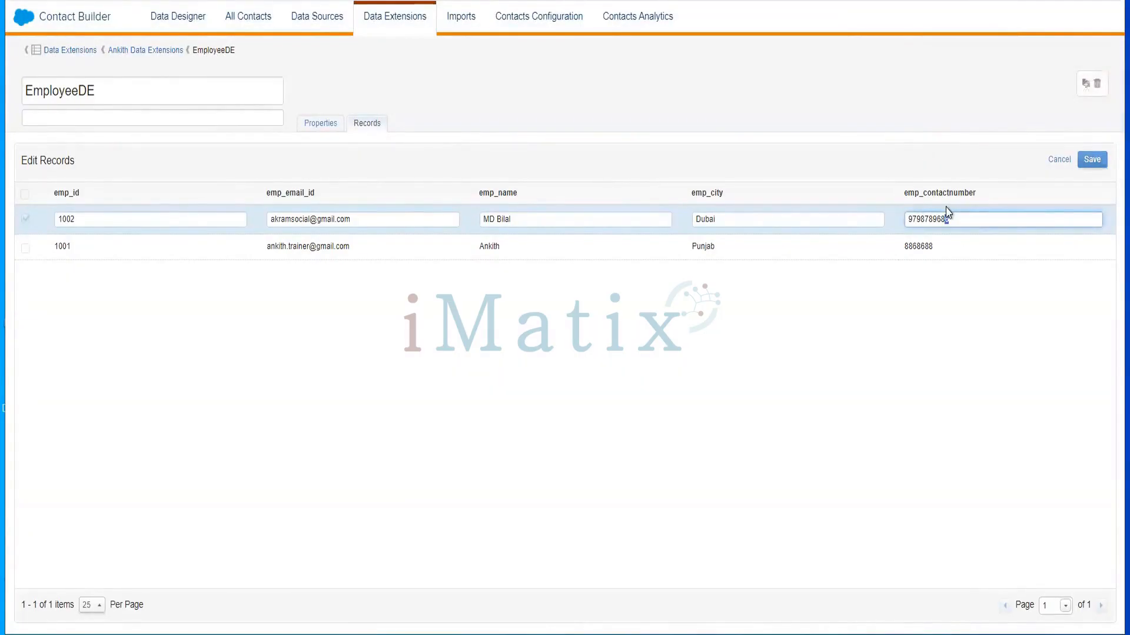
pyautogui.click(453, 218)
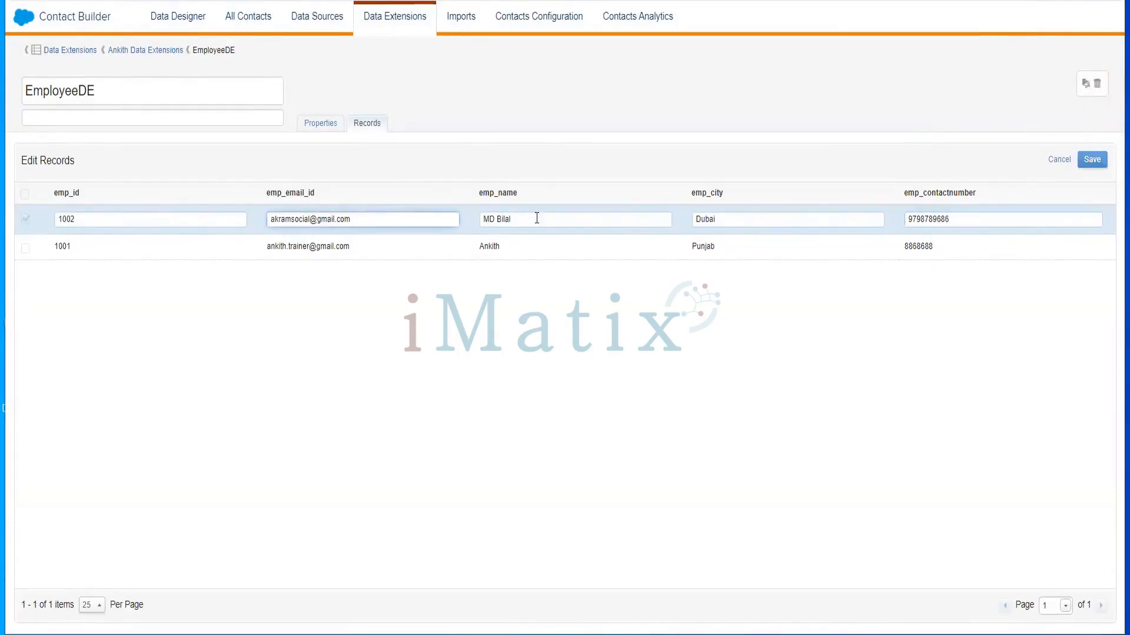
pyautogui.click(573, 221)
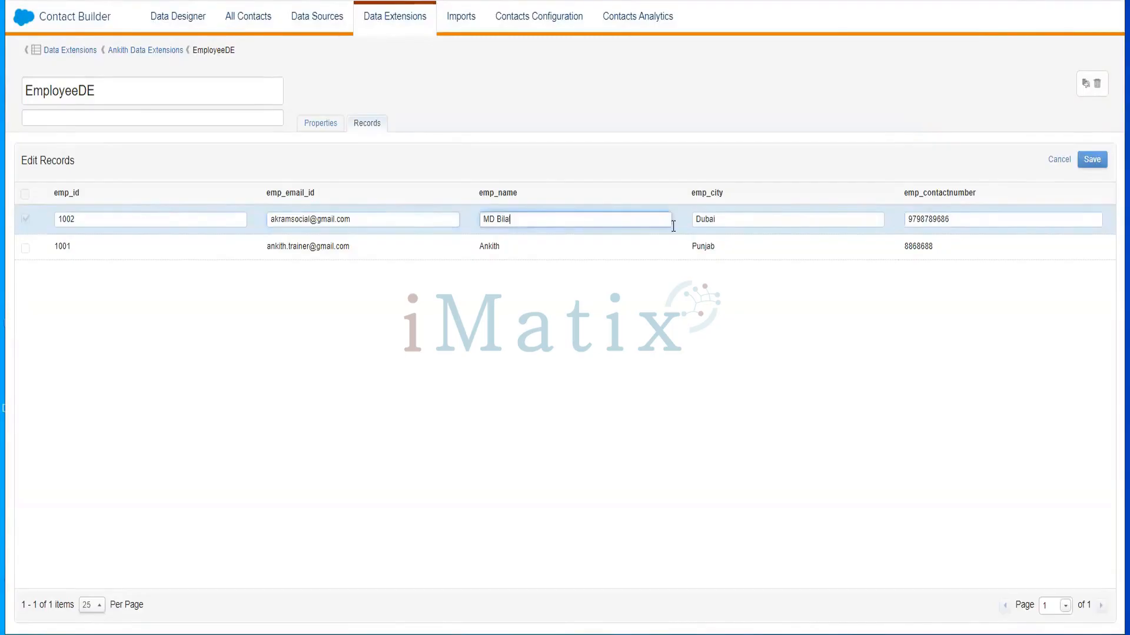
pyautogui.click(768, 219)
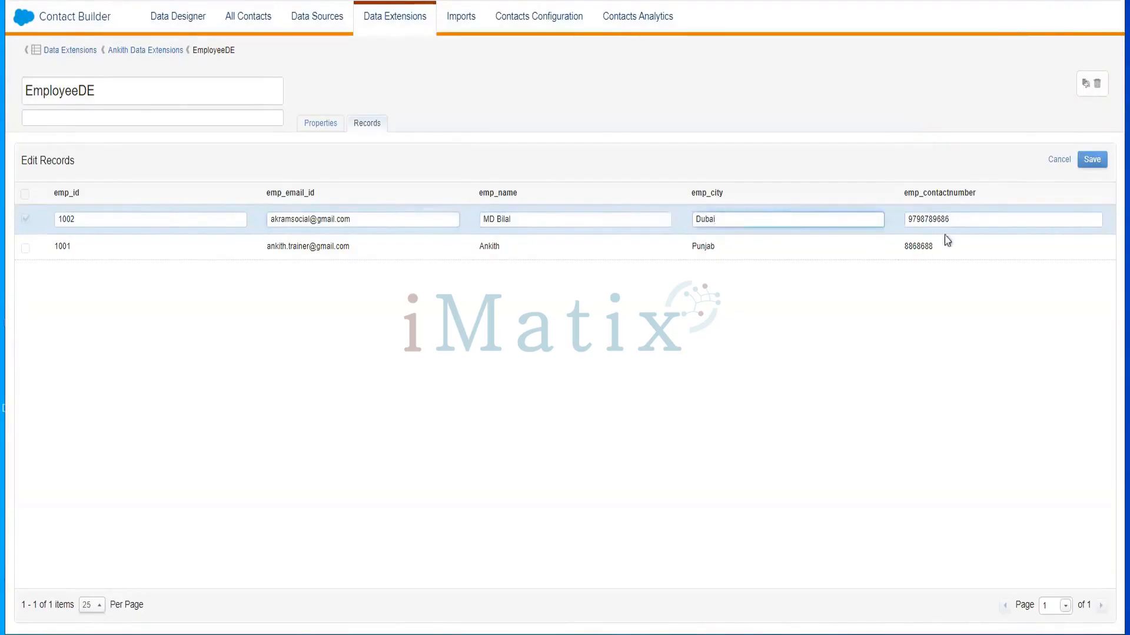
pyautogui.click(962, 219)
pyautogui.press('BackSpace')
pyautogui.press('BackSpace')
pyautogui.press('BackSpace')
pyautogui.click(1085, 161)
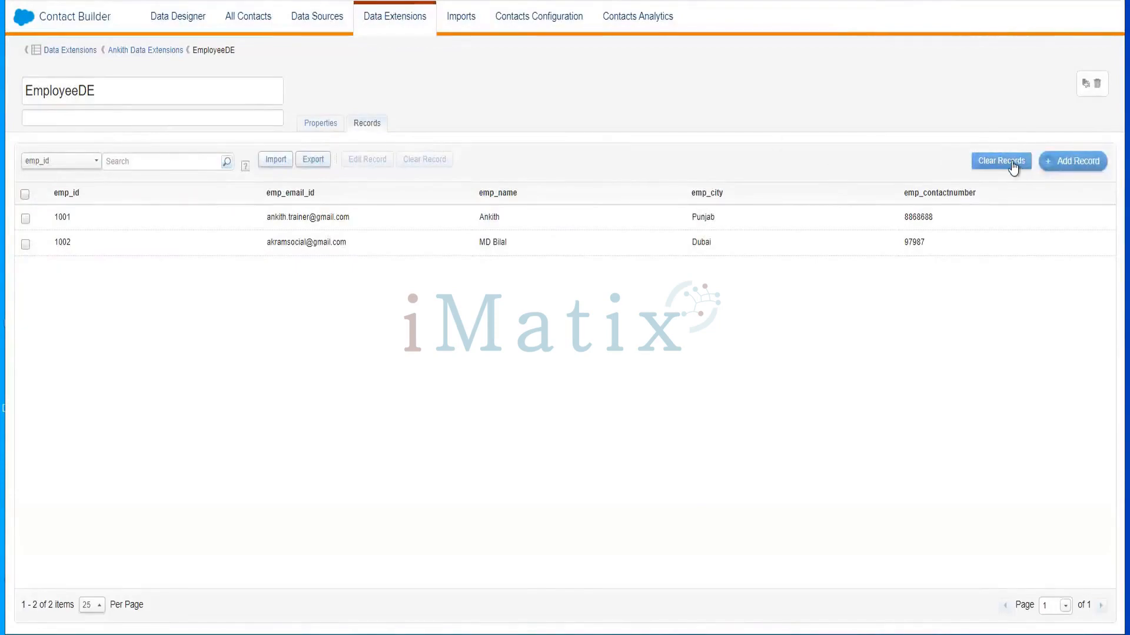
# Add and save record 1003 with pasted e-mail, employee name, city Pune and contact number
pyautogui.click(1073, 162)
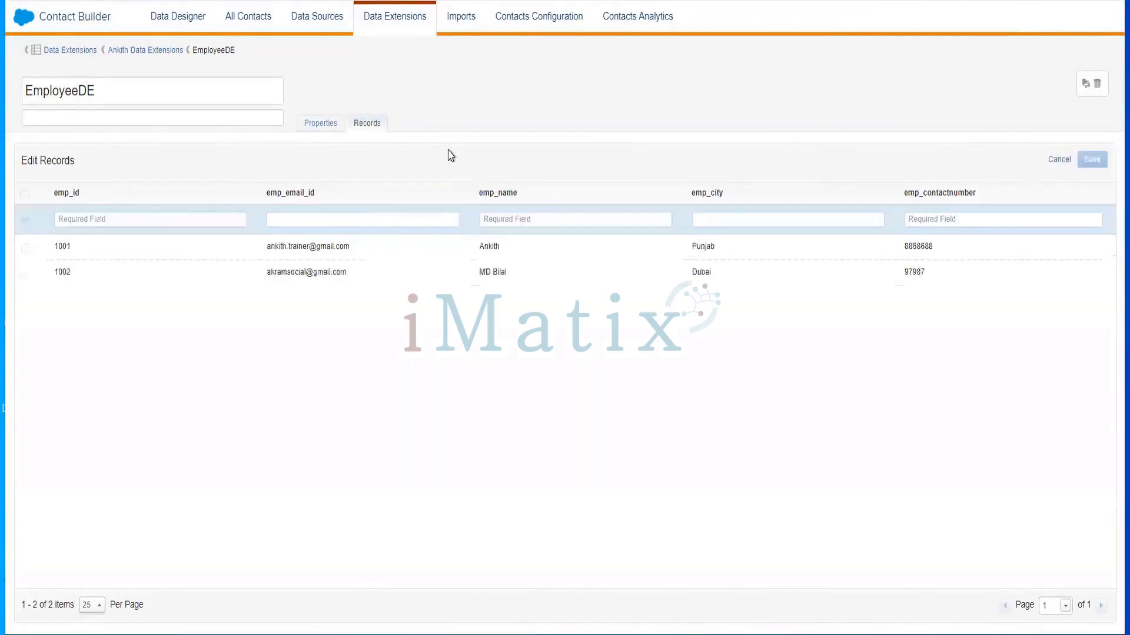
pyautogui.click(159, 217)
pyautogui.write('1003')
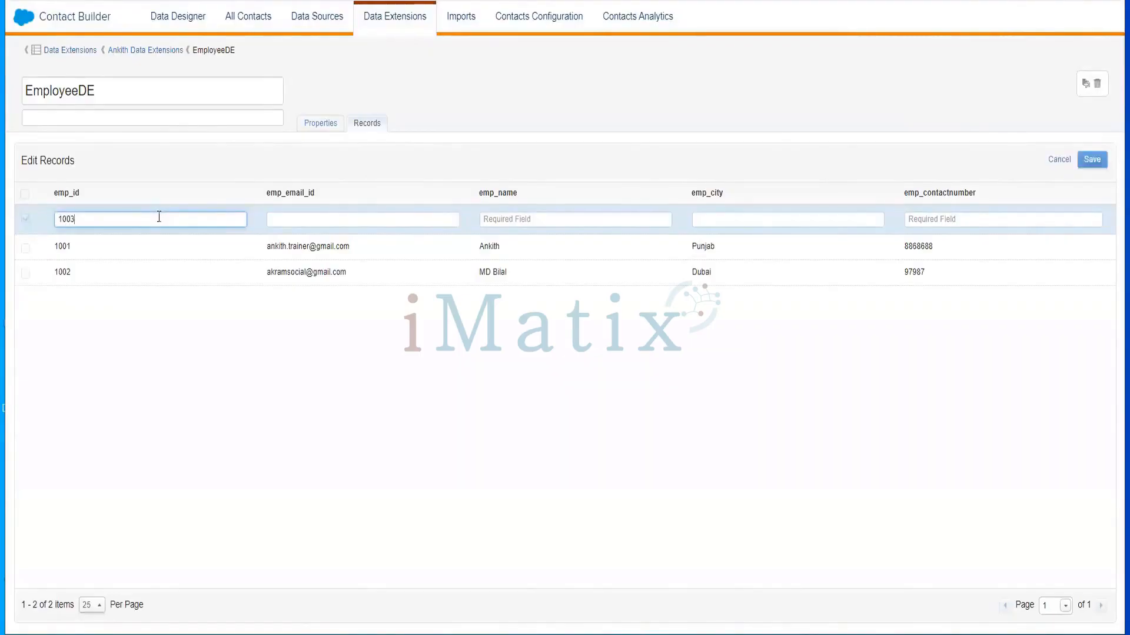
pyautogui.click(316, 218)
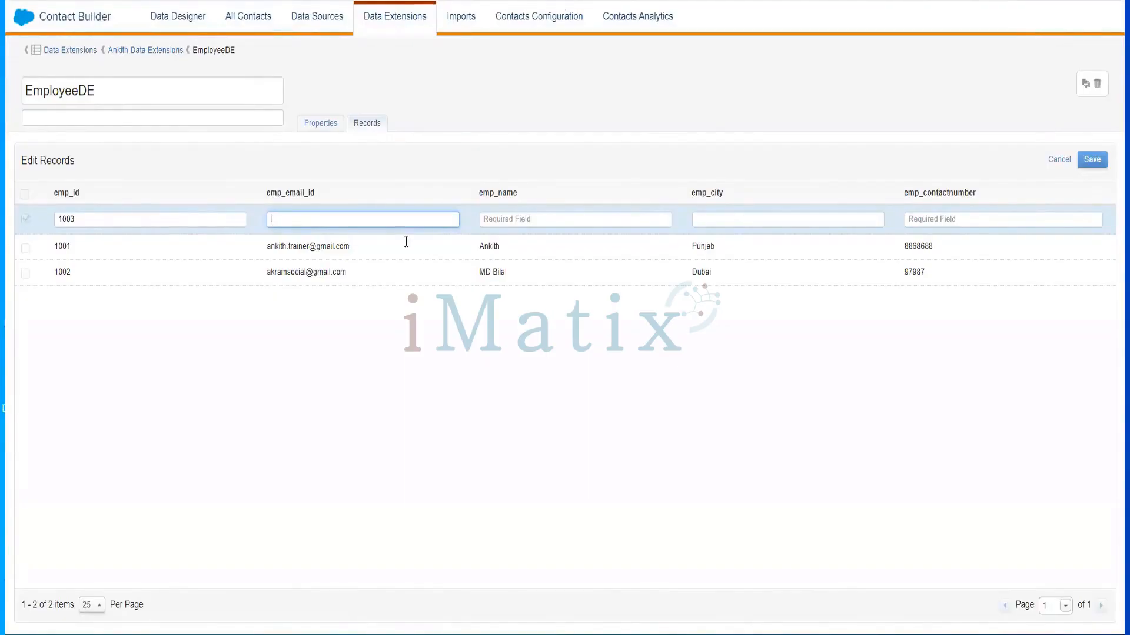
pyautogui.hotkey('ctrl', 'v')
pyautogui.click(596, 226)
pyautogui.write('Jayamala')
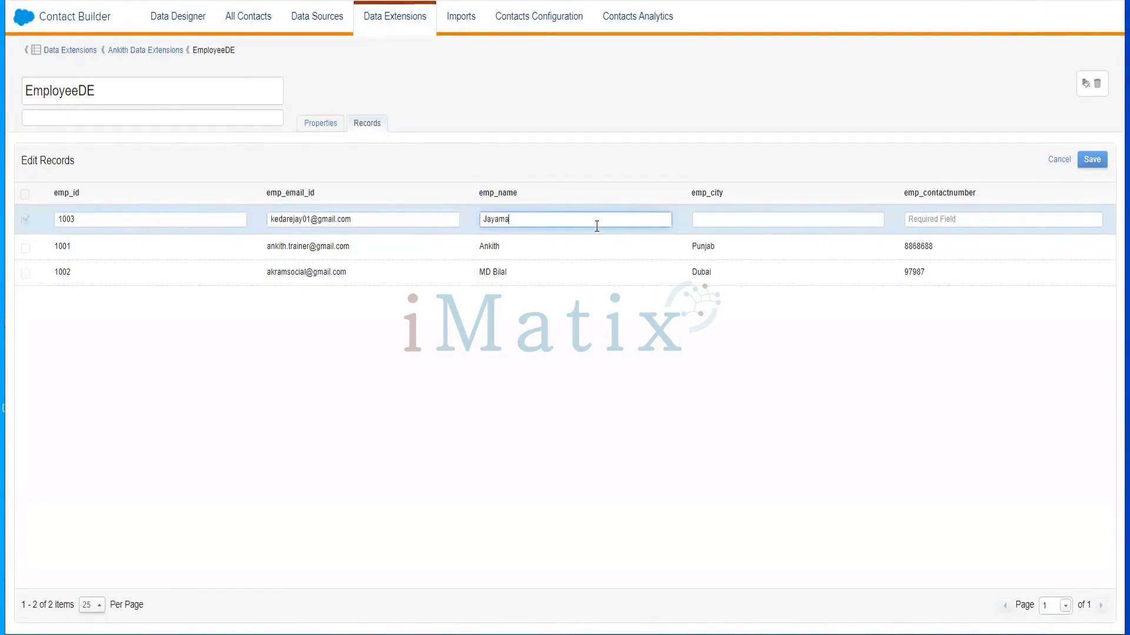
pyautogui.click(754, 224)
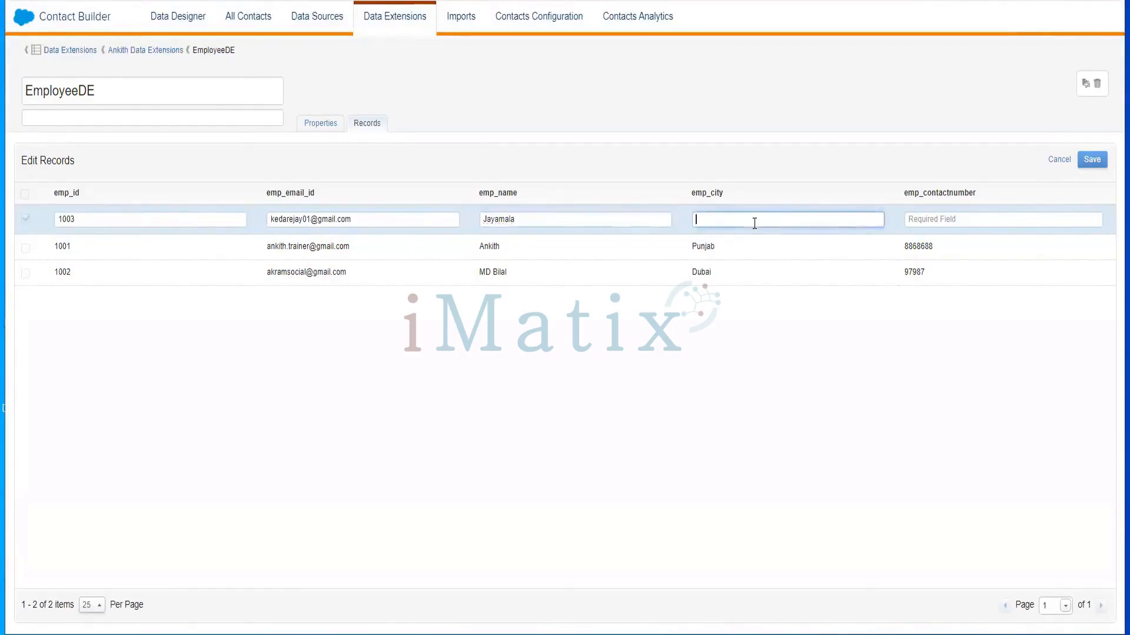
pyautogui.write('Pune')
pyautogui.click(1010, 220)
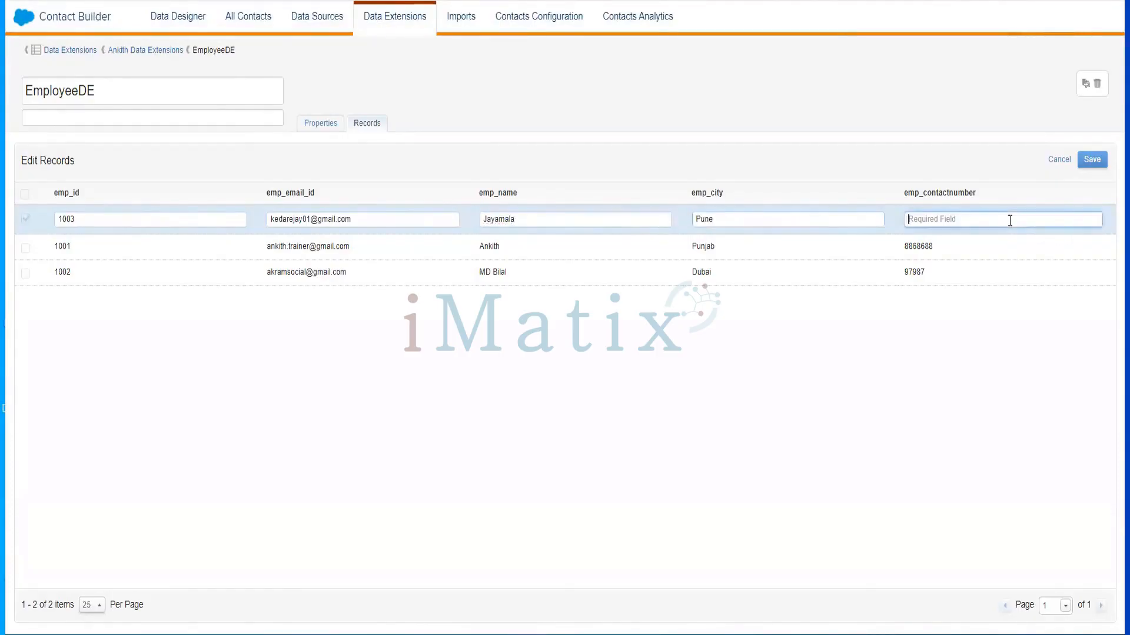
pyautogui.write('6547575')
pyautogui.click(1089, 165)
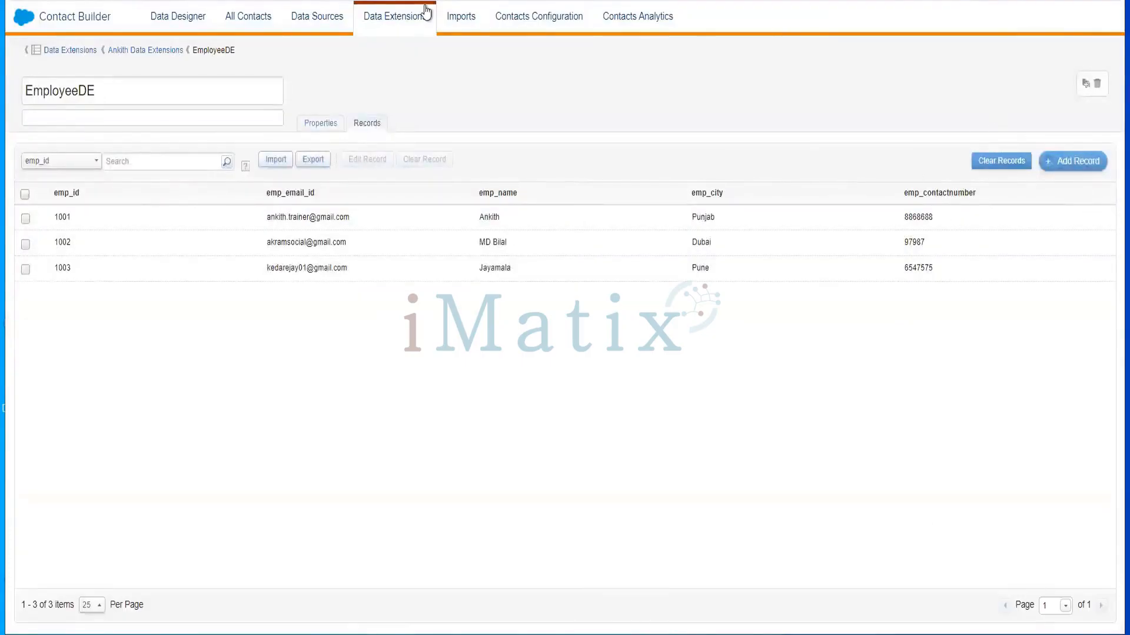
# Create a new Multi-Step Journey in Journey Builder
pyautogui.moveTo(33, 23)
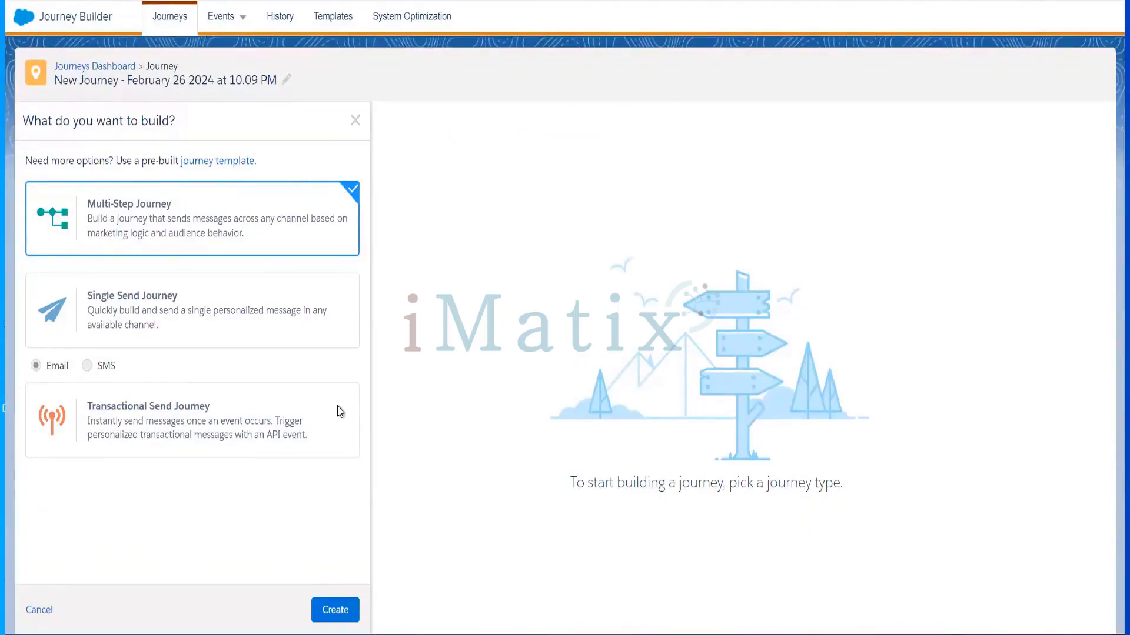
pyautogui.click(328, 613)
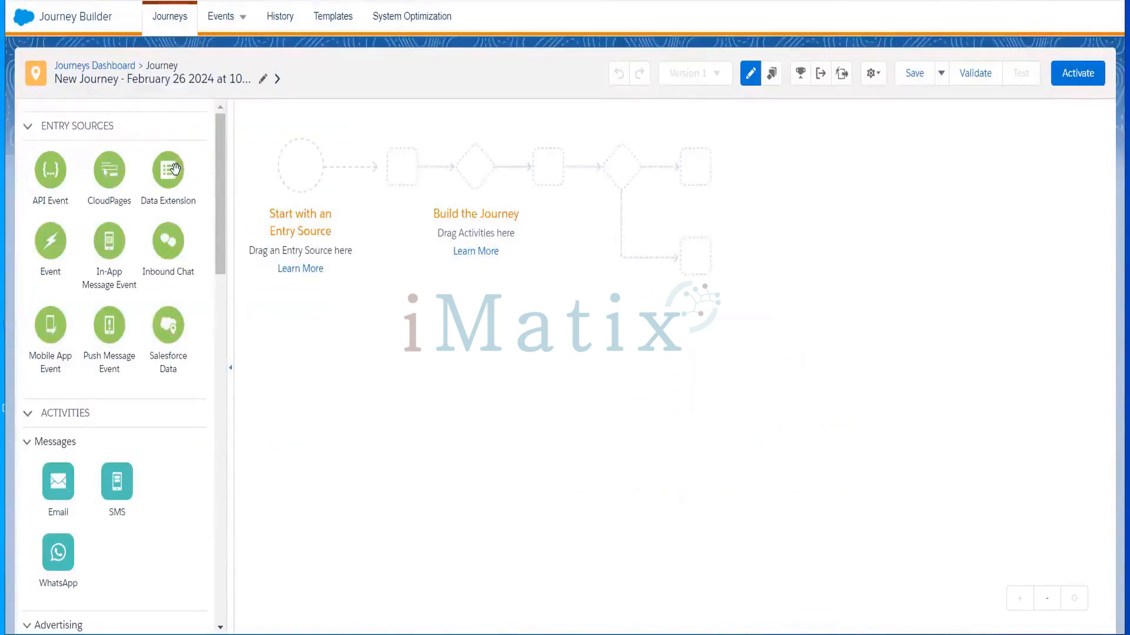
# Add a Data Extension entry source and rename the journey CloudFoundationTrainingJoourney
pyautogui.moveTo(176, 170); pyautogui.dragTo(304, 172)
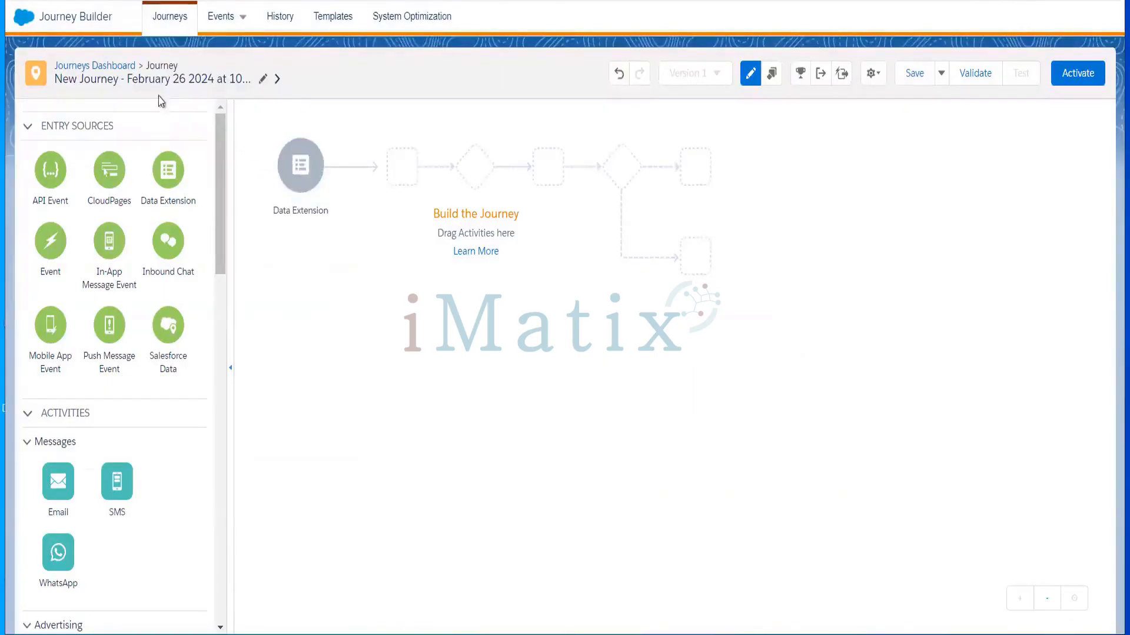
pyautogui.click(199, 78)
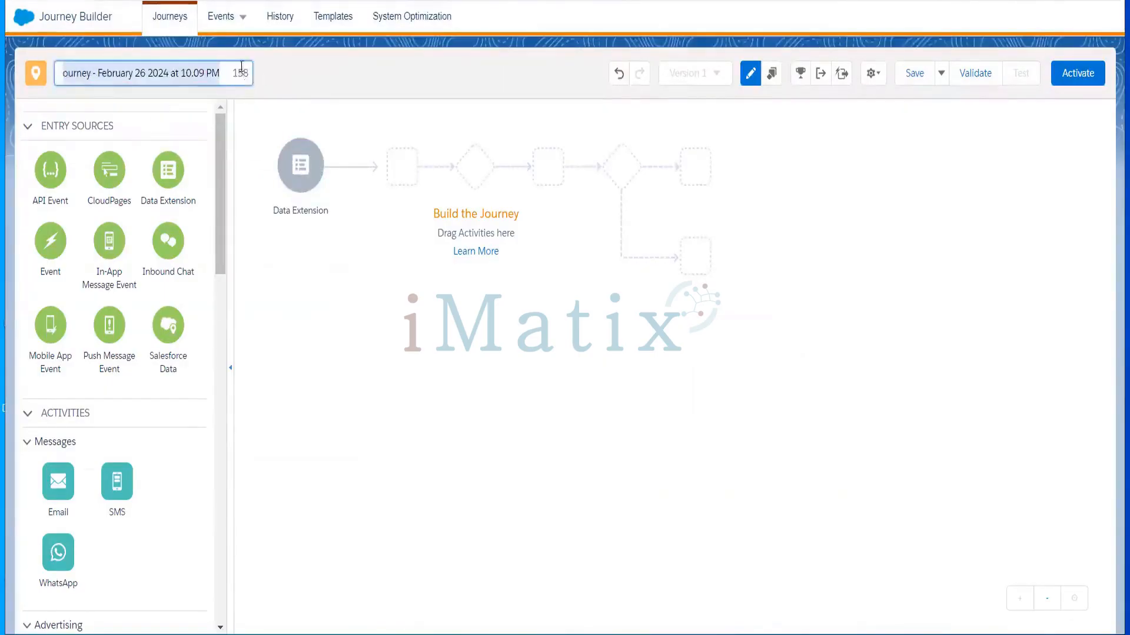
pyautogui.click(242, 67)
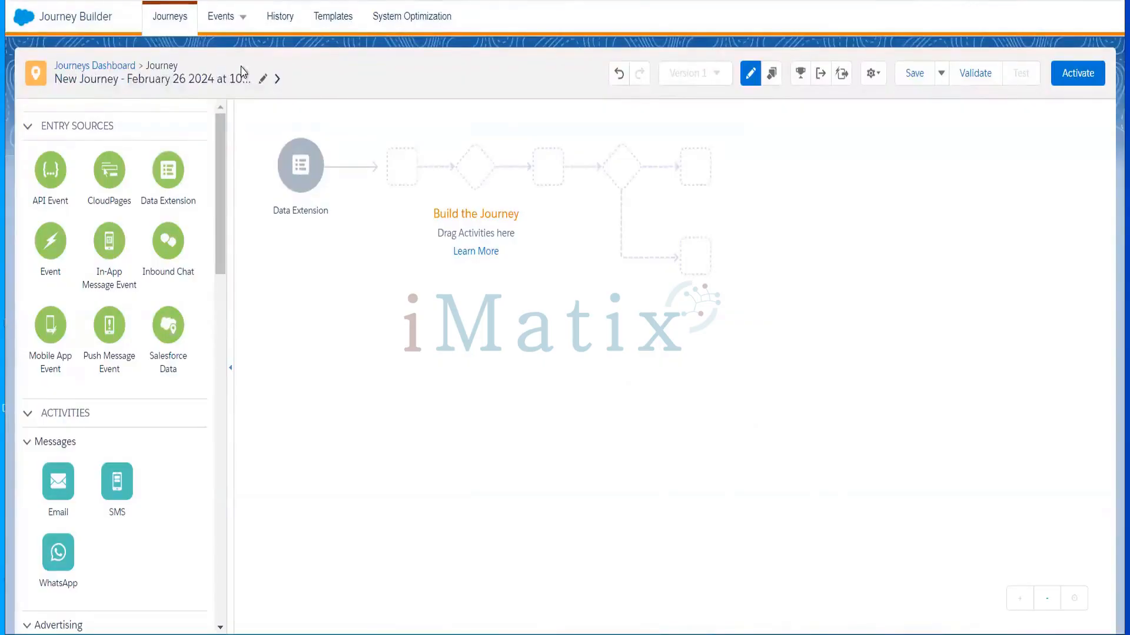
pyautogui.click(262, 79)
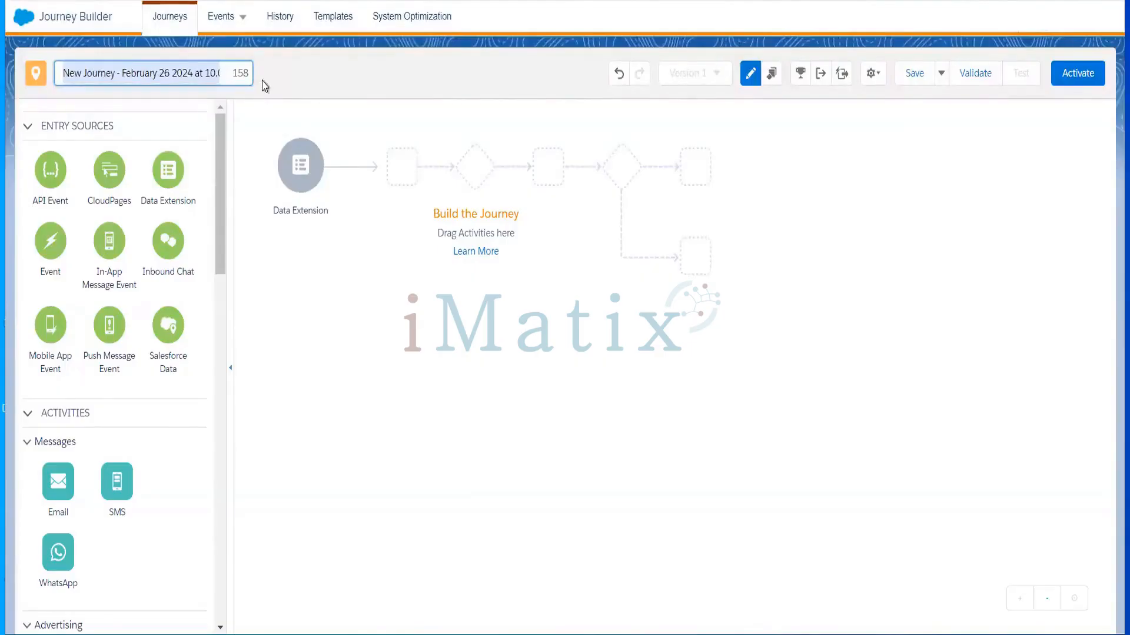
pyautogui.write('CloudFounsd')
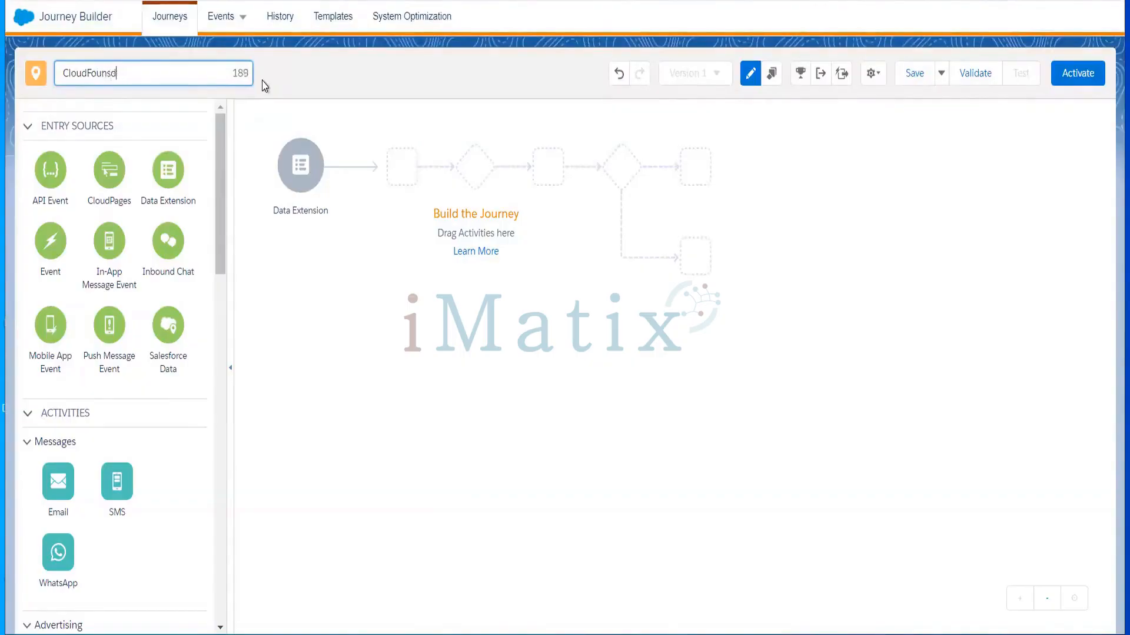
pyautogui.press('BackSpace')
pyautogui.press('BackSpace')
pyautogui.write('dationTrainingJoourney')
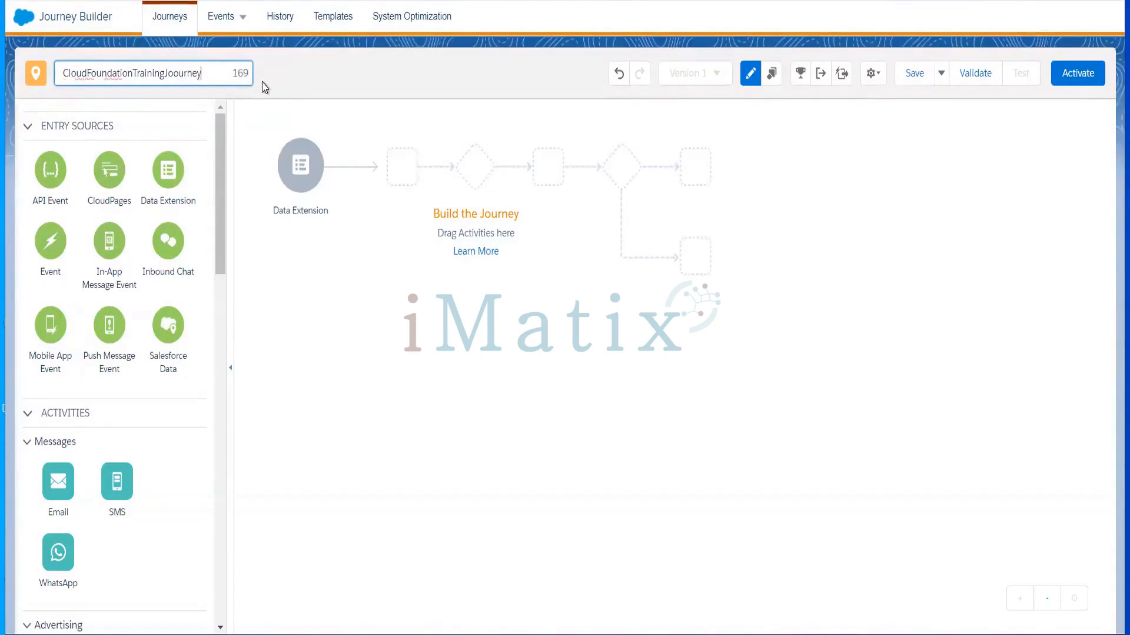
pyautogui.click(264, 87)
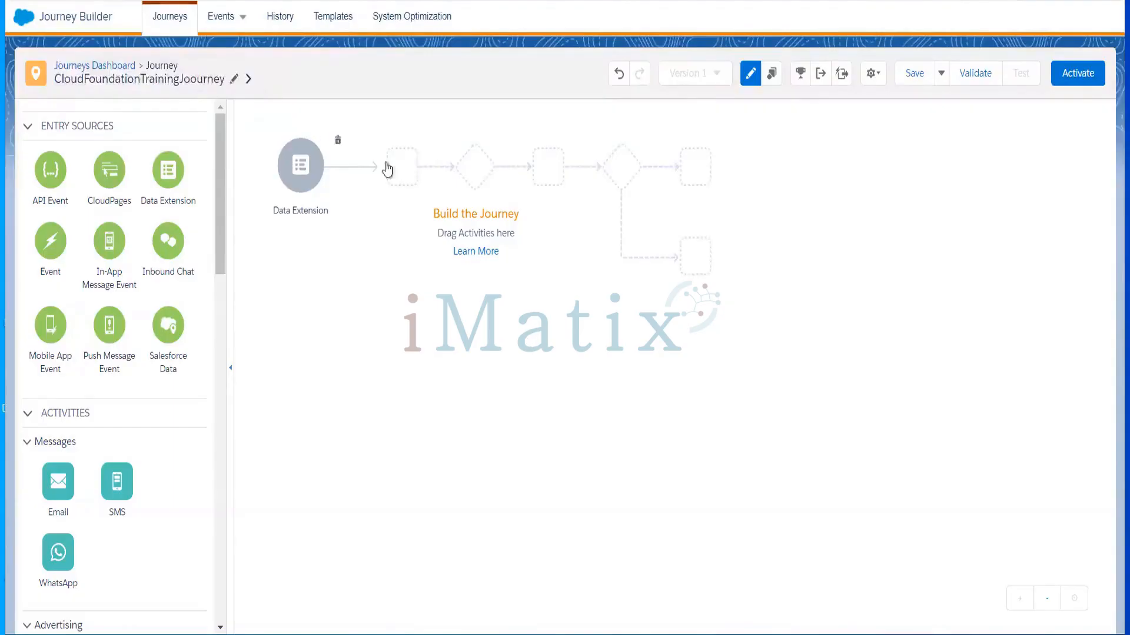
# Drop the Data Extension source on the entry node and place an Email activity after it
pyautogui.moveTo(174, 180); pyautogui.dragTo(310, 179)
pyautogui.moveTo(219, 243); pyautogui.dragTo(217, 291)
pyautogui.moveTo(62, 203); pyautogui.dragTo(390, 171)
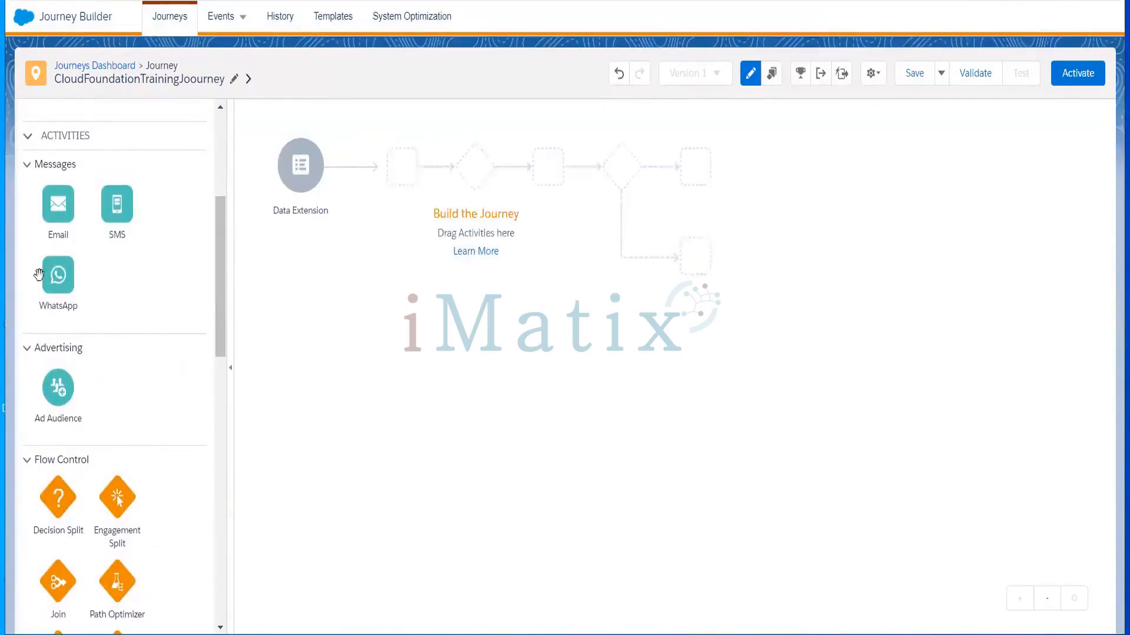
pyautogui.moveTo(57, 206); pyautogui.dragTo(359, 171)
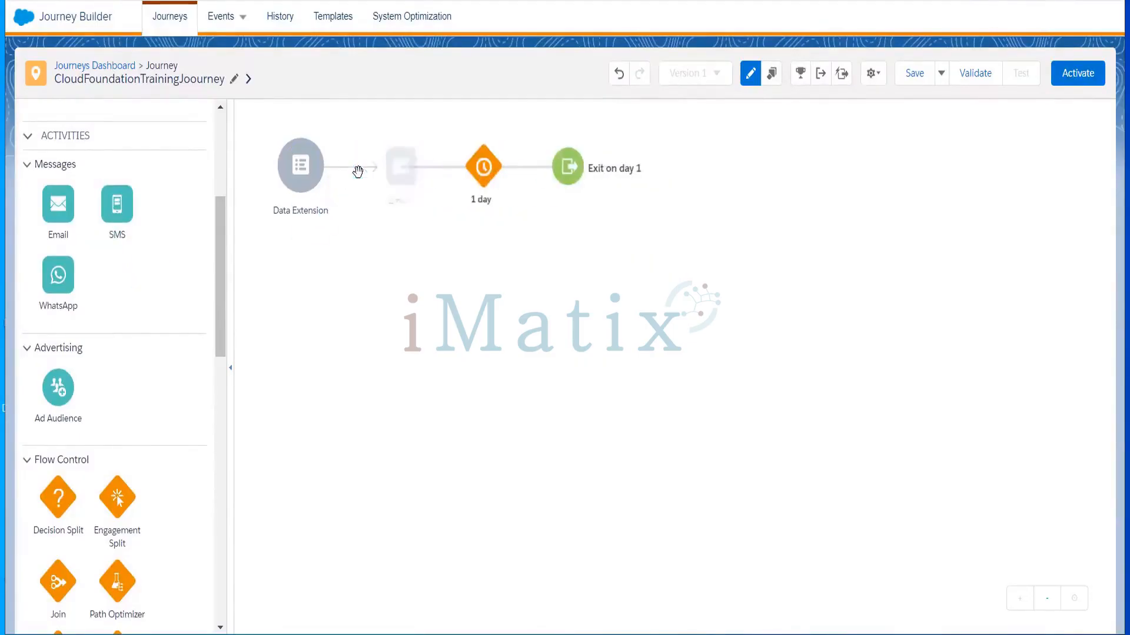
# Pick EmployeeDE from the Data Extensions folder as the entry data extension and confirm it
pyautogui.click(301, 175)
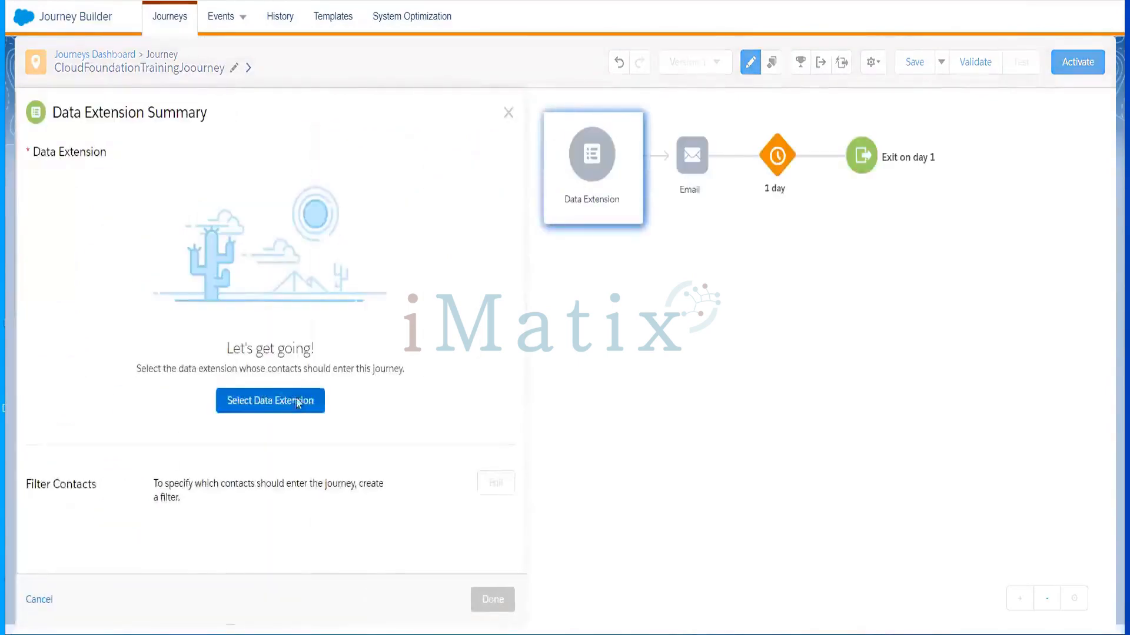
pyautogui.click(280, 403)
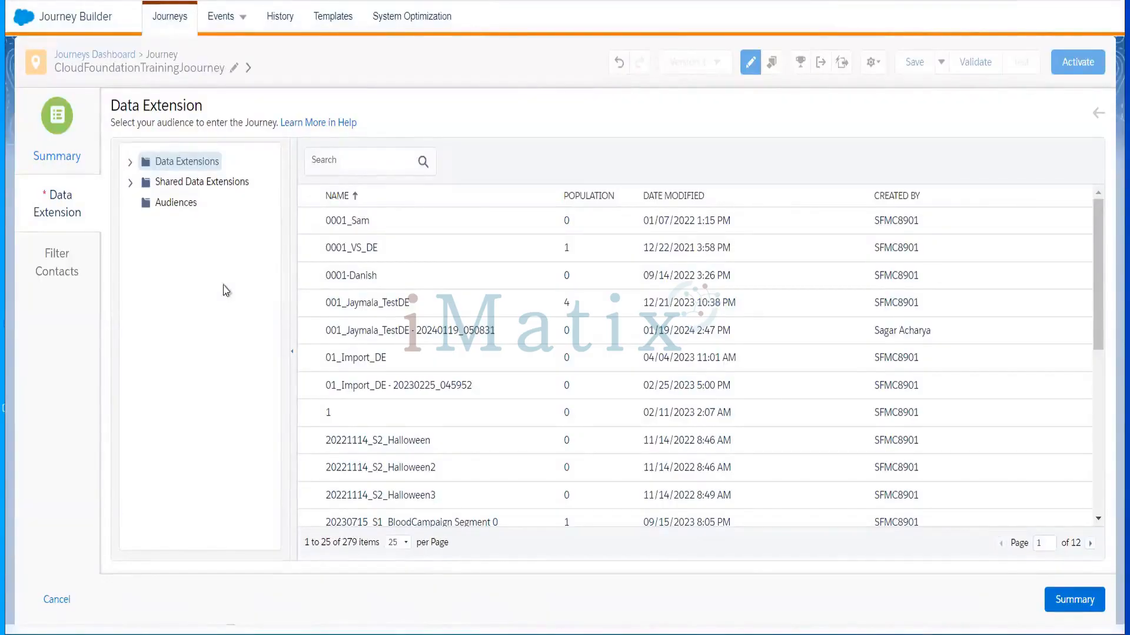
pyautogui.click(131, 162)
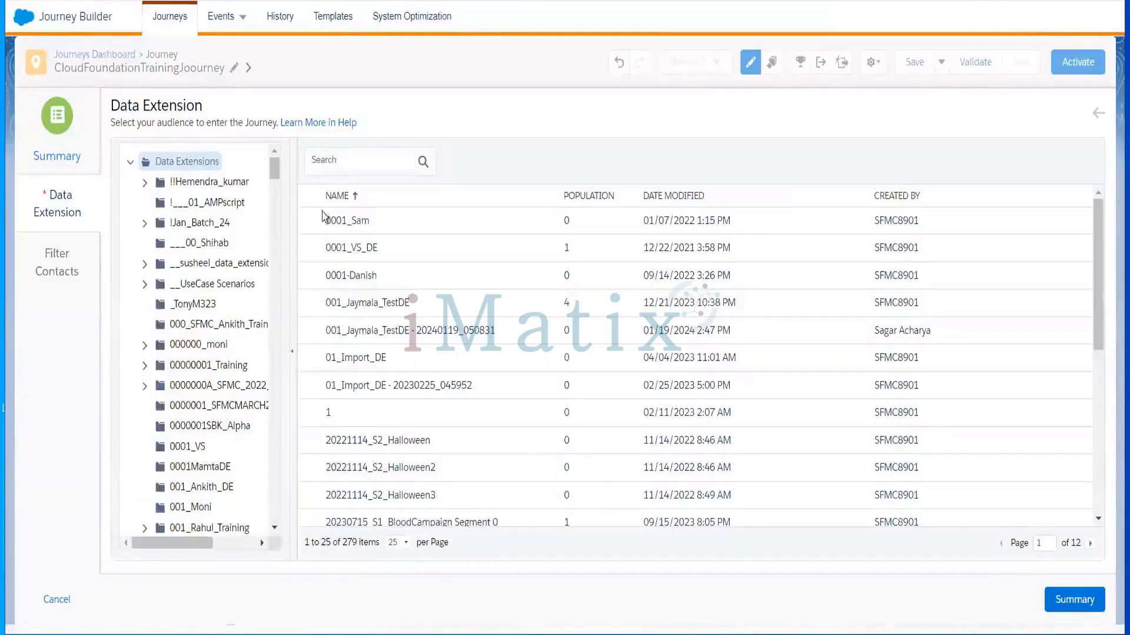
pyautogui.moveTo(277, 171); pyautogui.dragTo(273, 268)
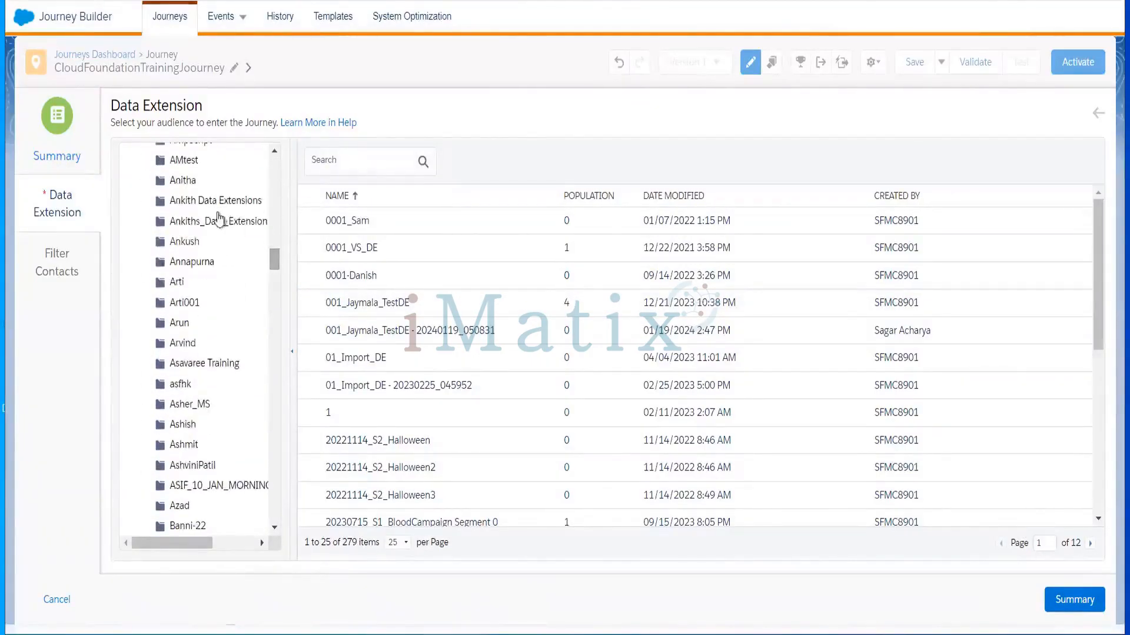
pyautogui.click(206, 200)
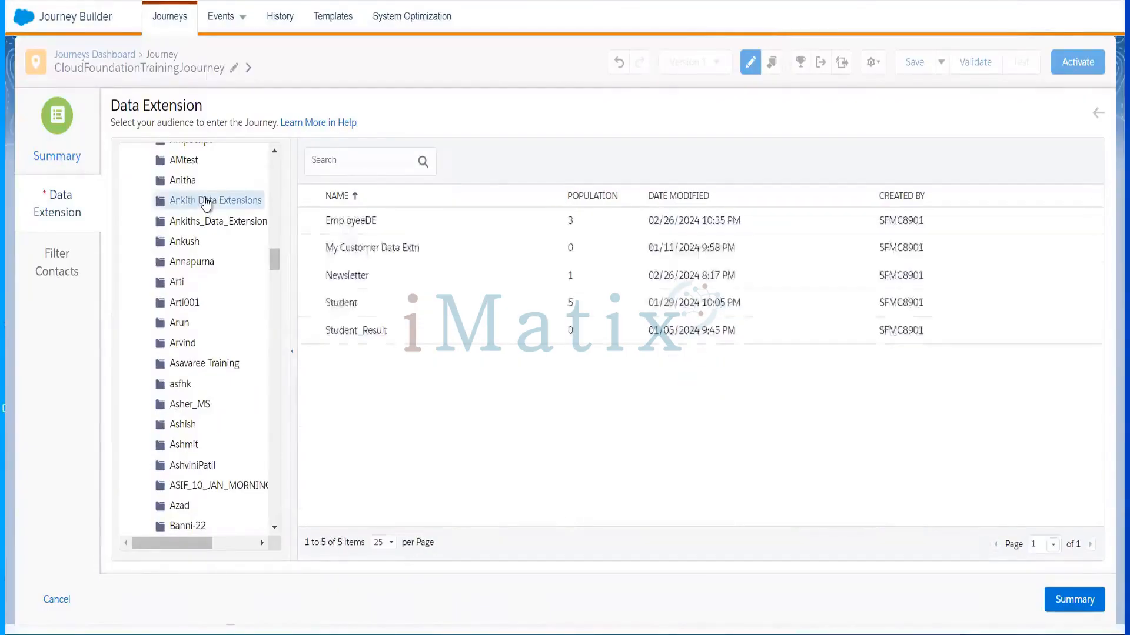
pyautogui.click(355, 228)
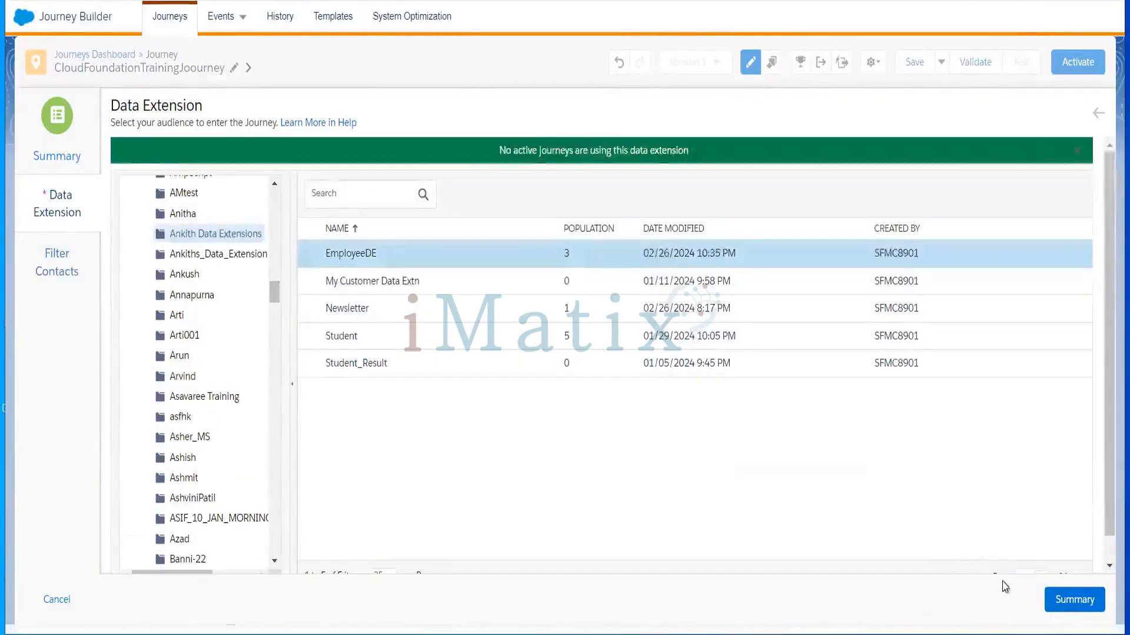
pyautogui.click(1069, 600)
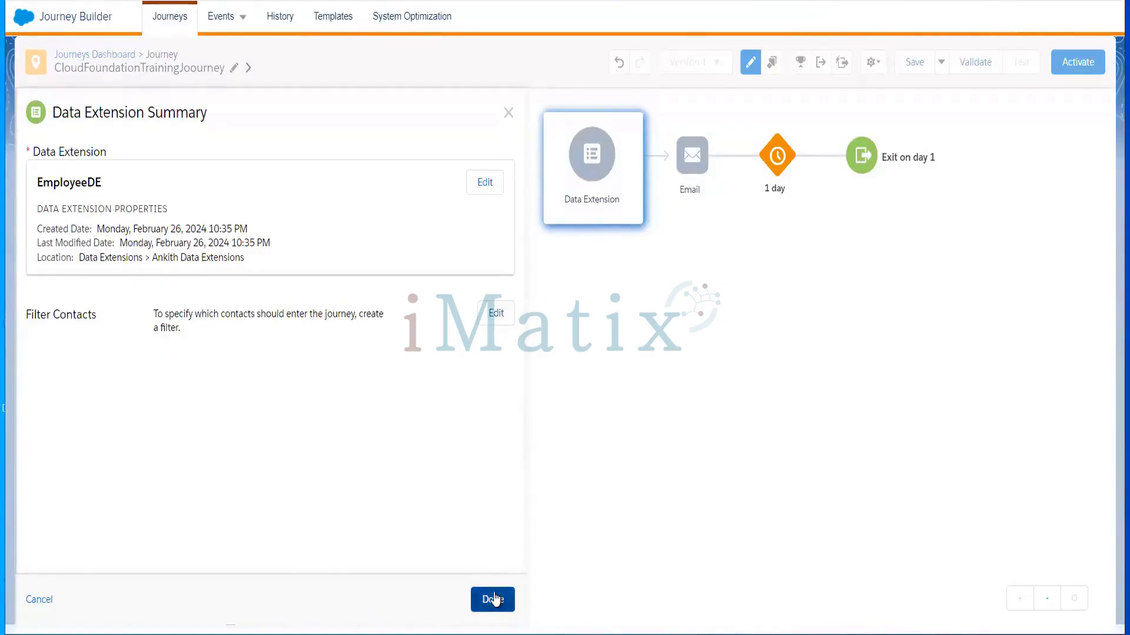
pyautogui.click(495, 597)
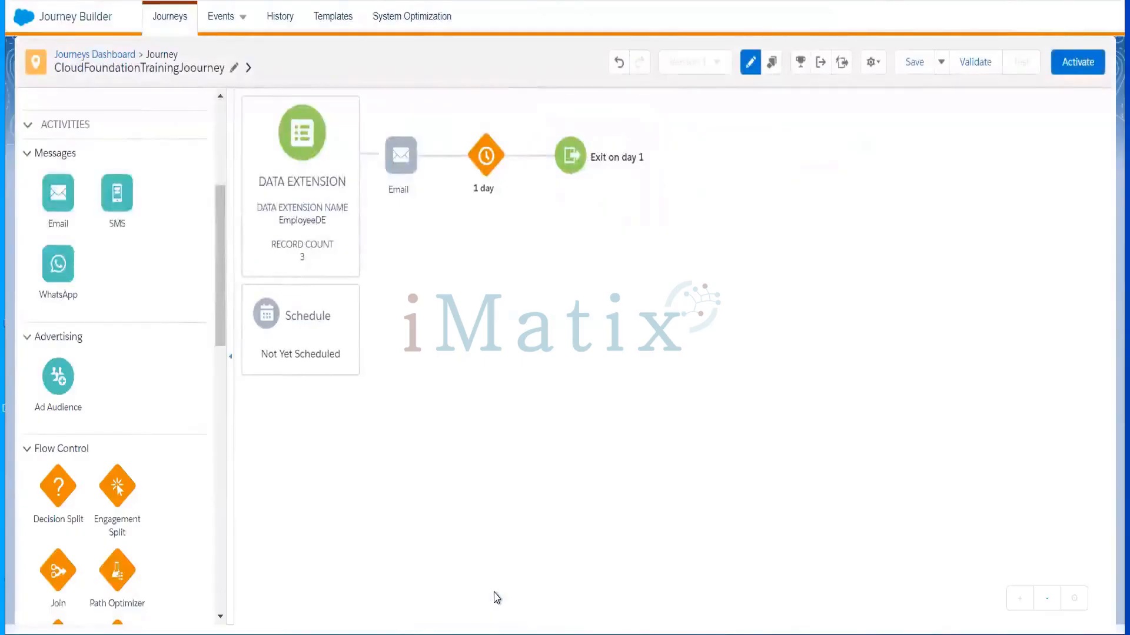
# Set the entry schedule to Run Once, starting On activation with Repeat Never
pyautogui.click(321, 337)
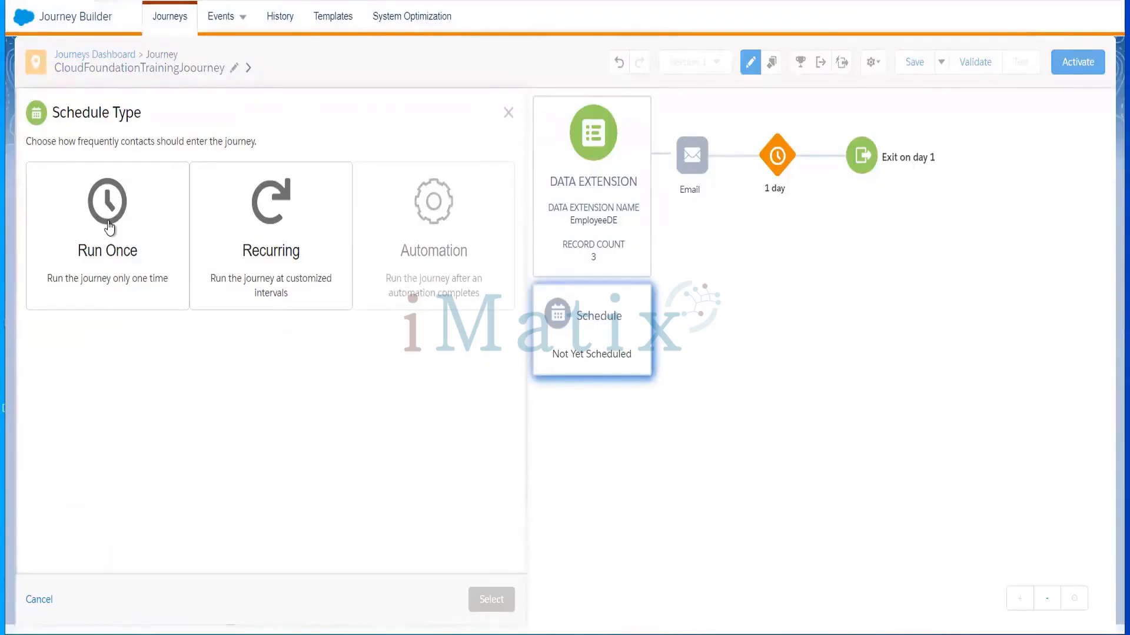
pyautogui.moveTo(110, 227); pyautogui.dragTo(518, 339)
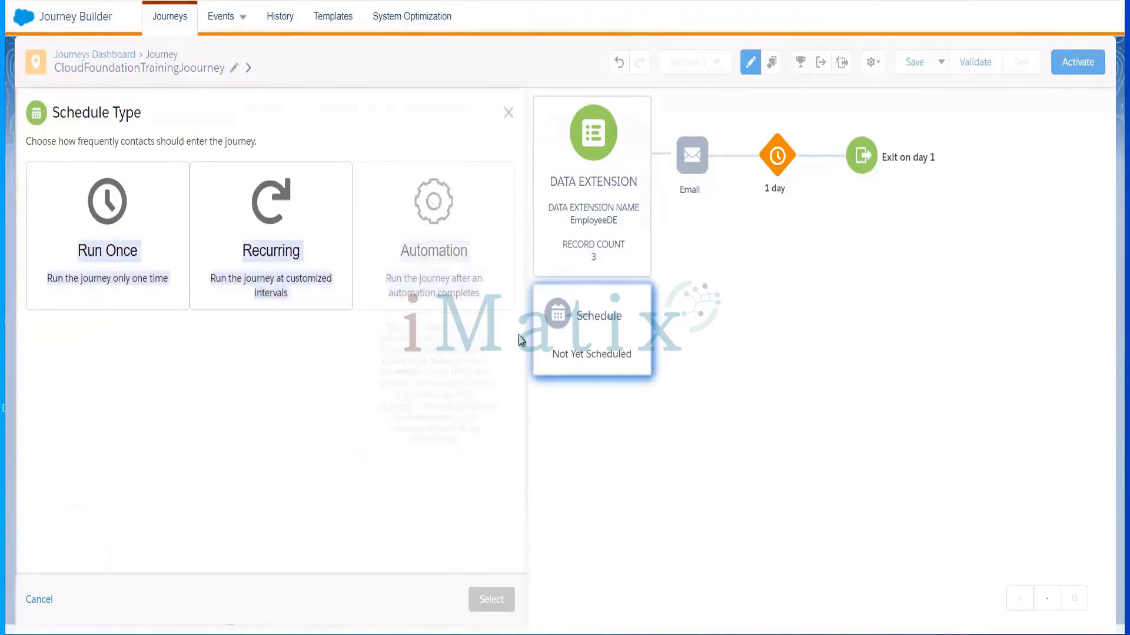
pyautogui.click(96, 210)
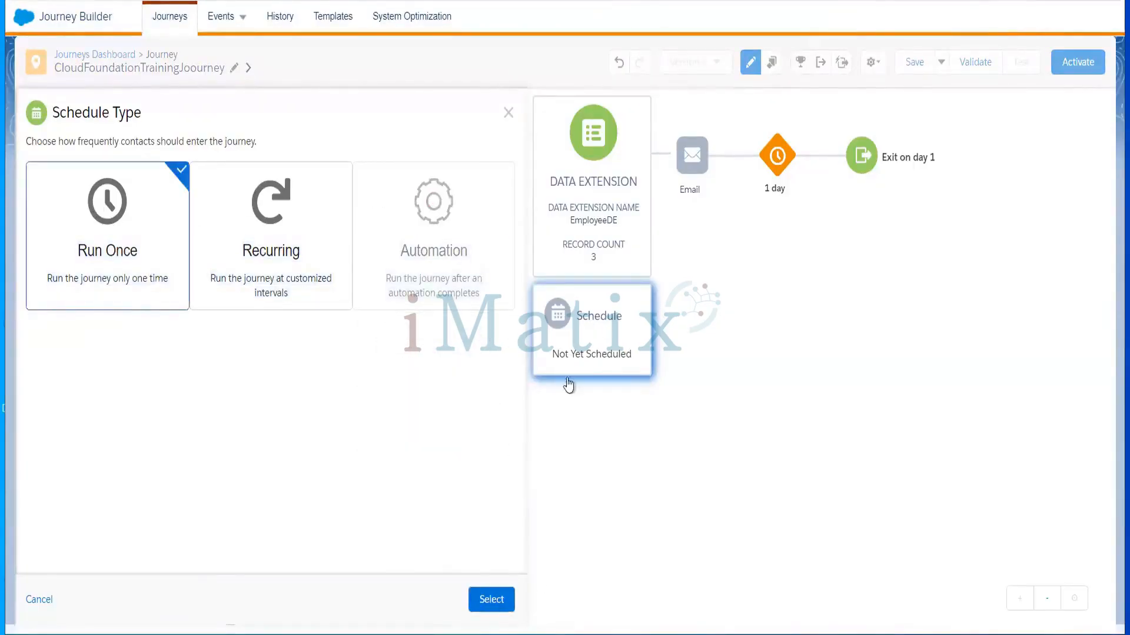
pyautogui.click(488, 604)
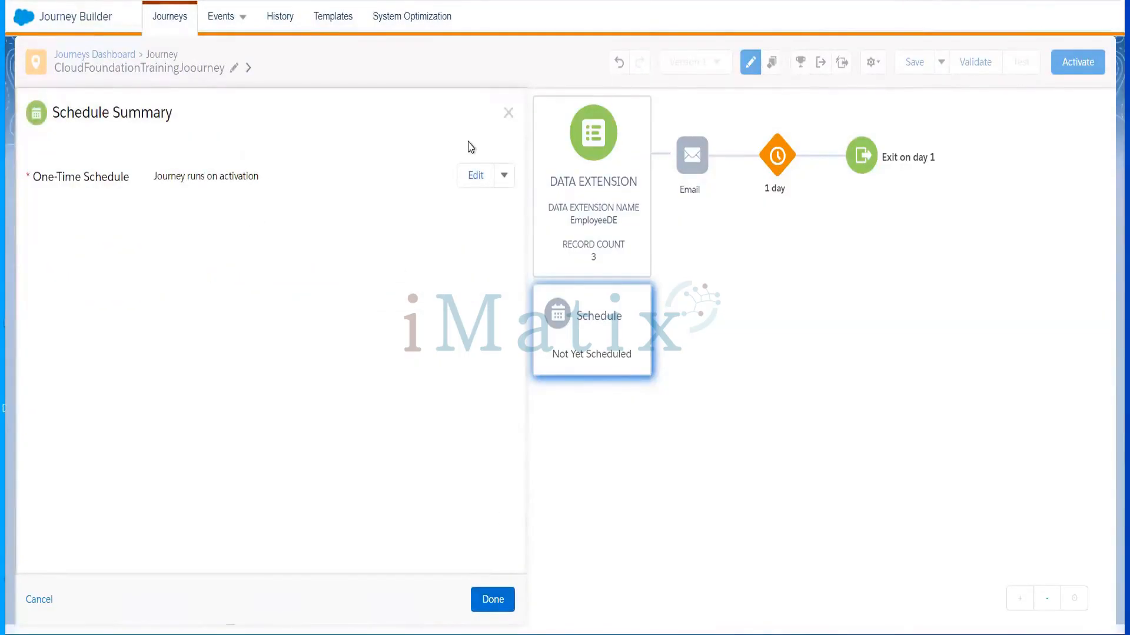
pyautogui.click(479, 176)
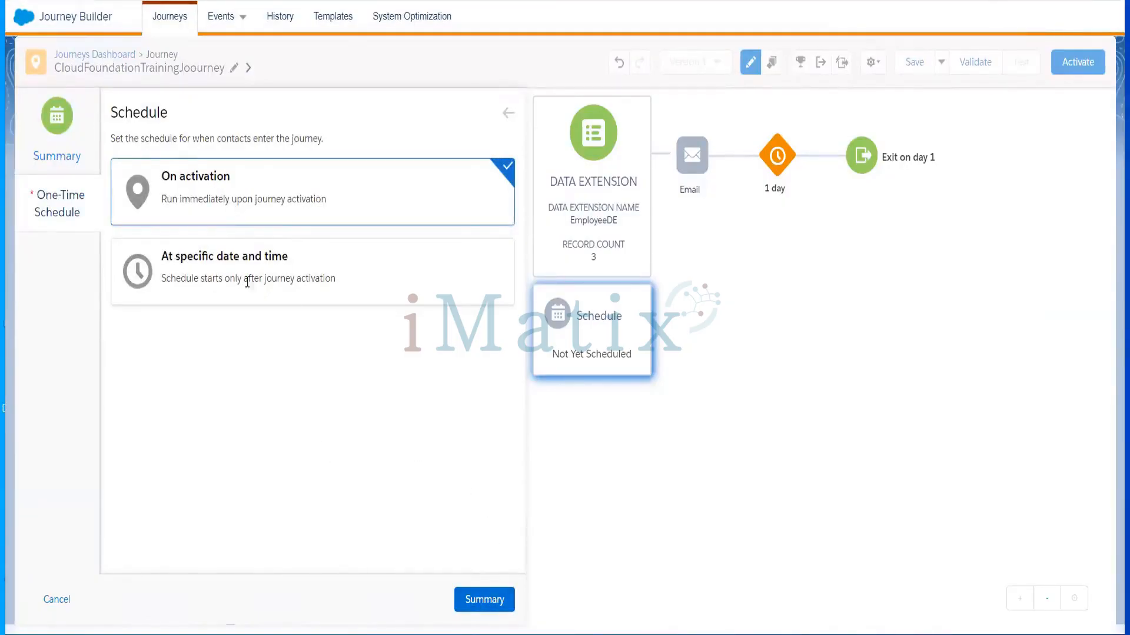
pyautogui.click(481, 602)
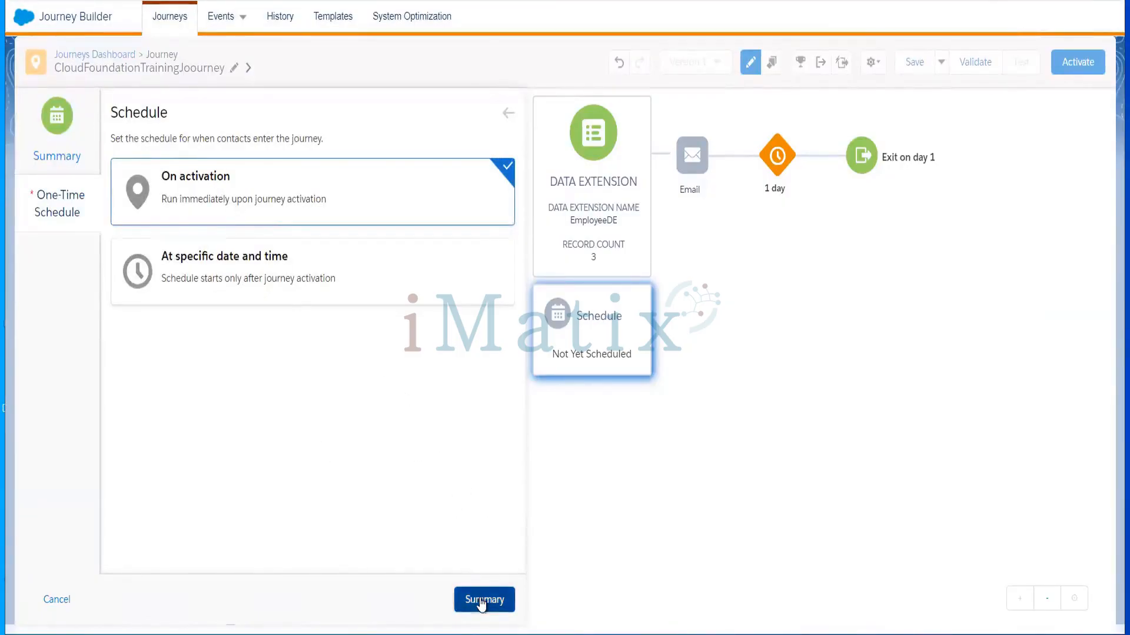
pyautogui.click(496, 604)
pyautogui.moveTo(412, 172)
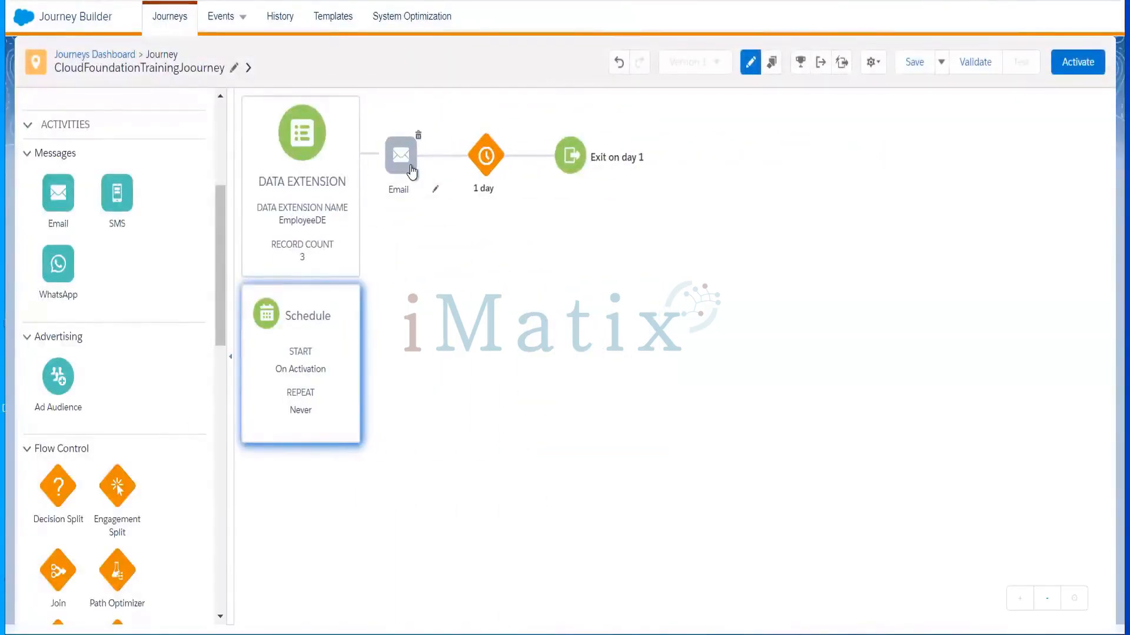
# Set the Email activity's message to 'Journey builder practice'
pyautogui.moveTo(49, 190); pyautogui.dragTo(396, 164)
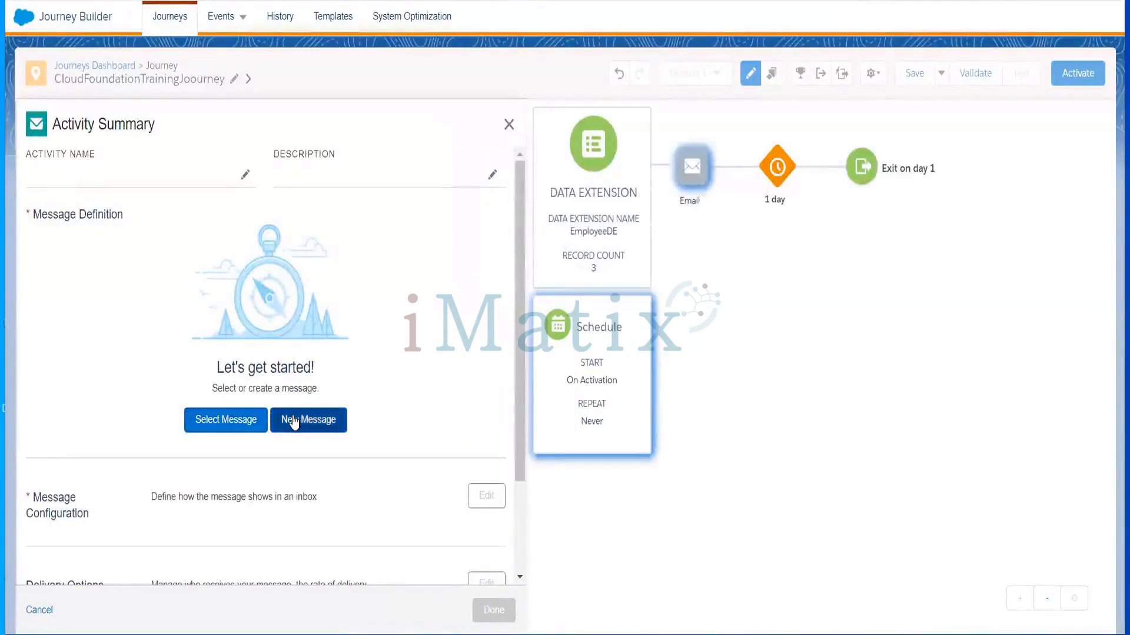
pyautogui.click(232, 425)
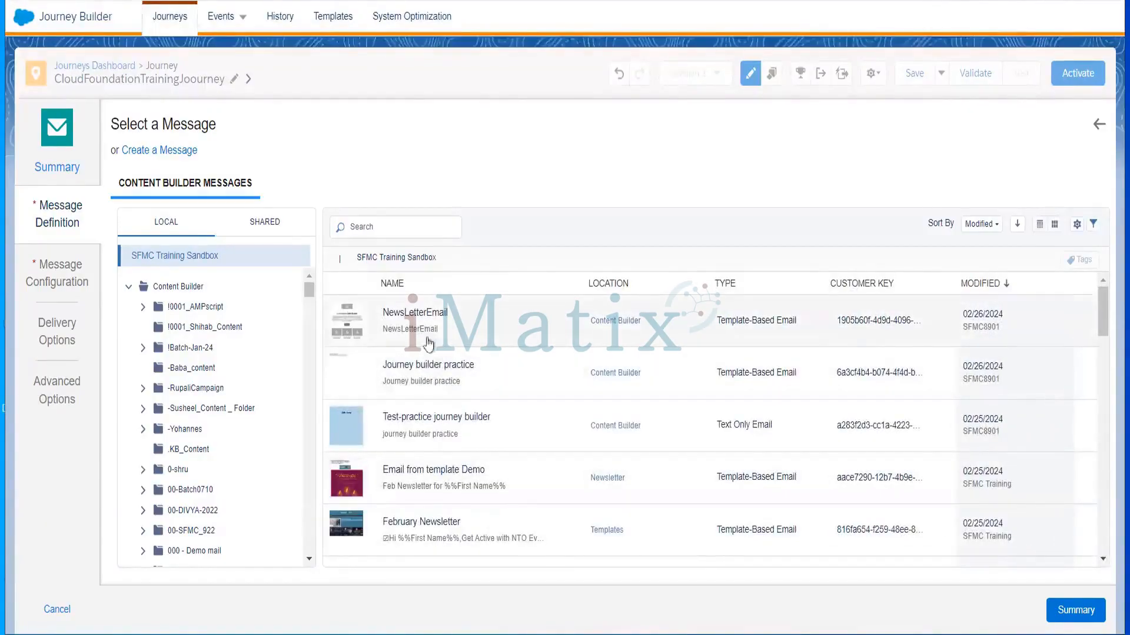
pyautogui.click(428, 375)
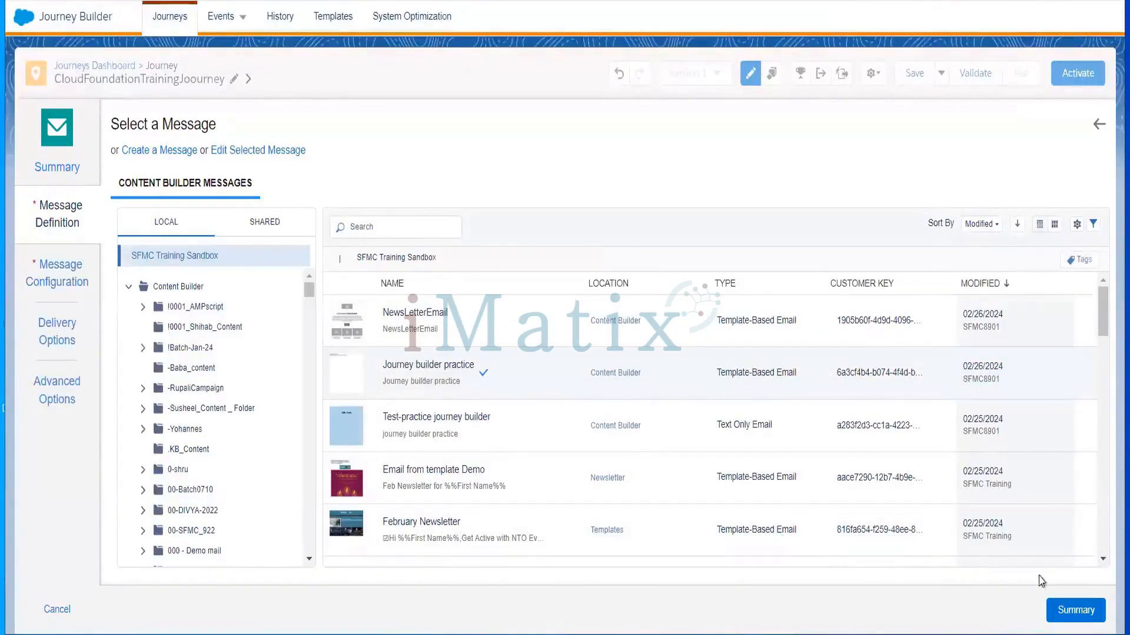
pyautogui.click(1077, 619)
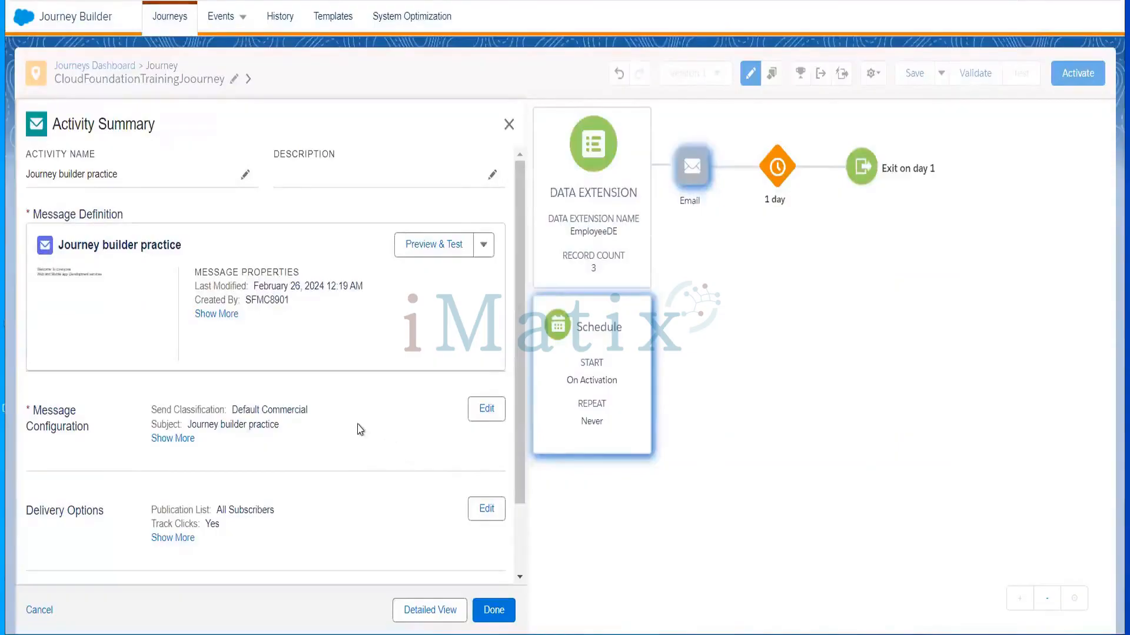
pyautogui.click(493, 610)
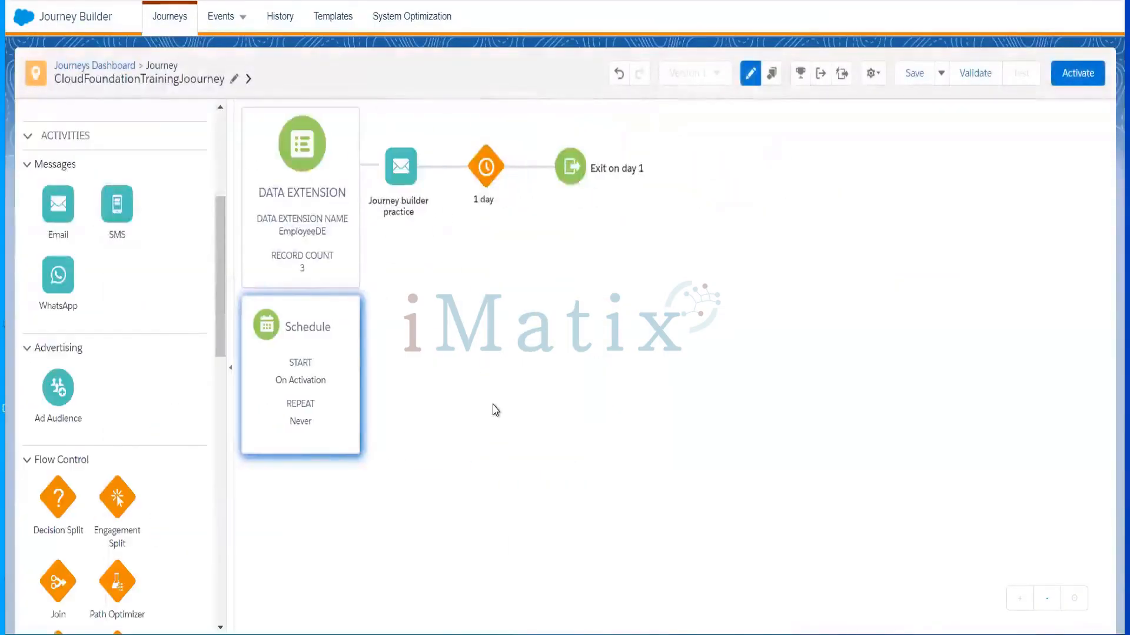
# Change the wait unit from Days to Minutes, keeping duration 1, and save it
pyautogui.click(481, 171)
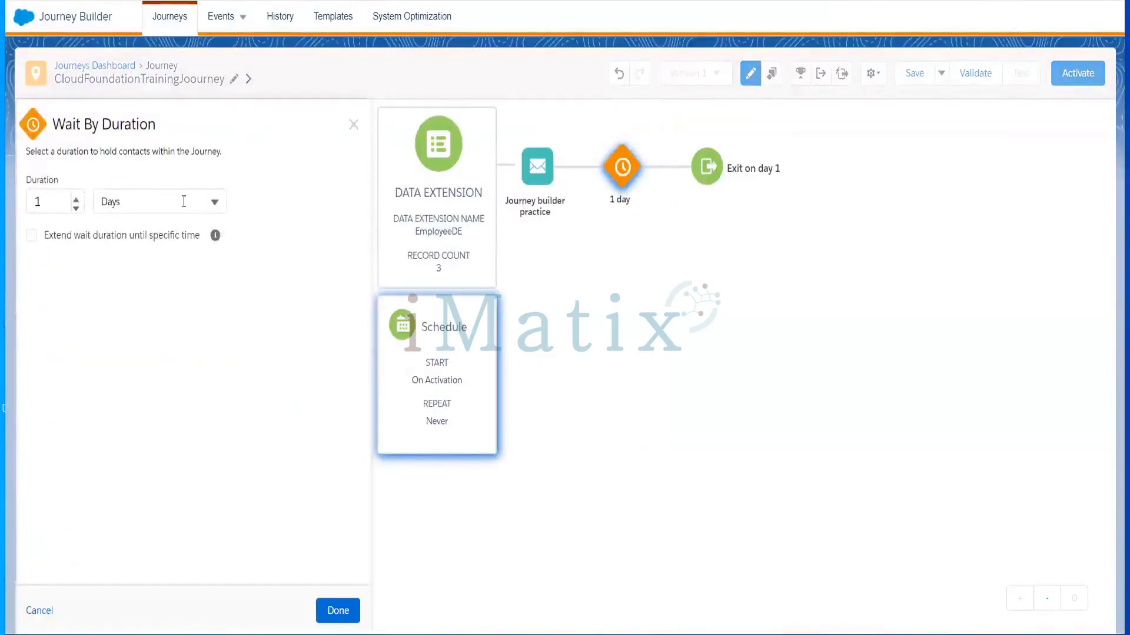
pyautogui.click(184, 202)
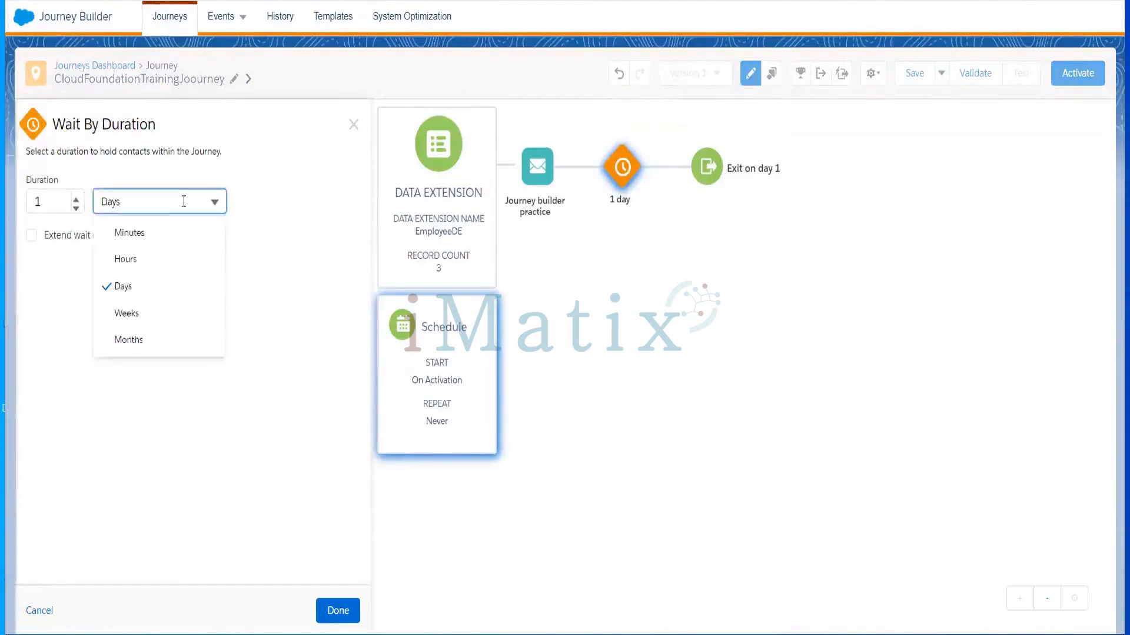
pyautogui.click(168, 241)
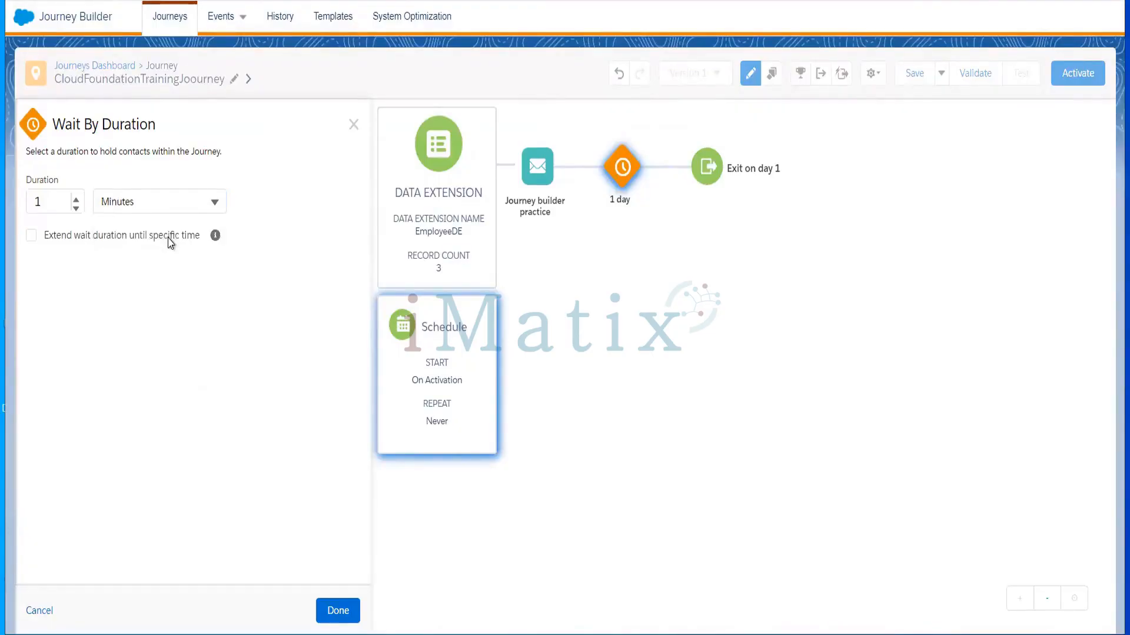
pyautogui.click(75, 205)
pyautogui.click(76, 207)
pyautogui.click(345, 610)
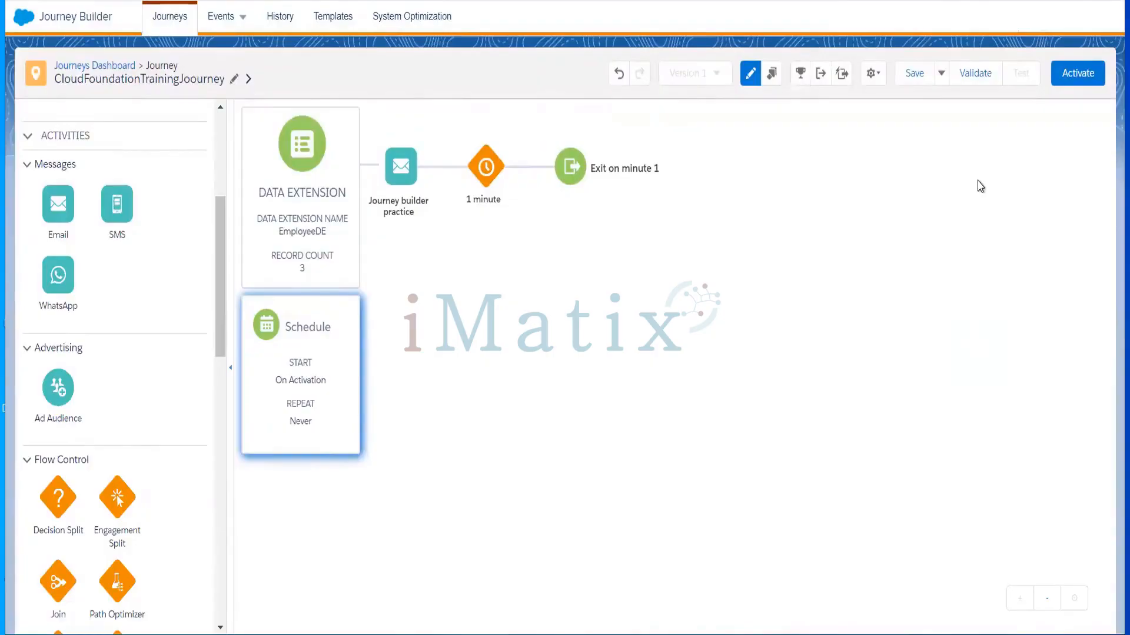
# Validate the journey, fix the entry-mode error in journey settings, and revalidate
pyautogui.click(975, 76)
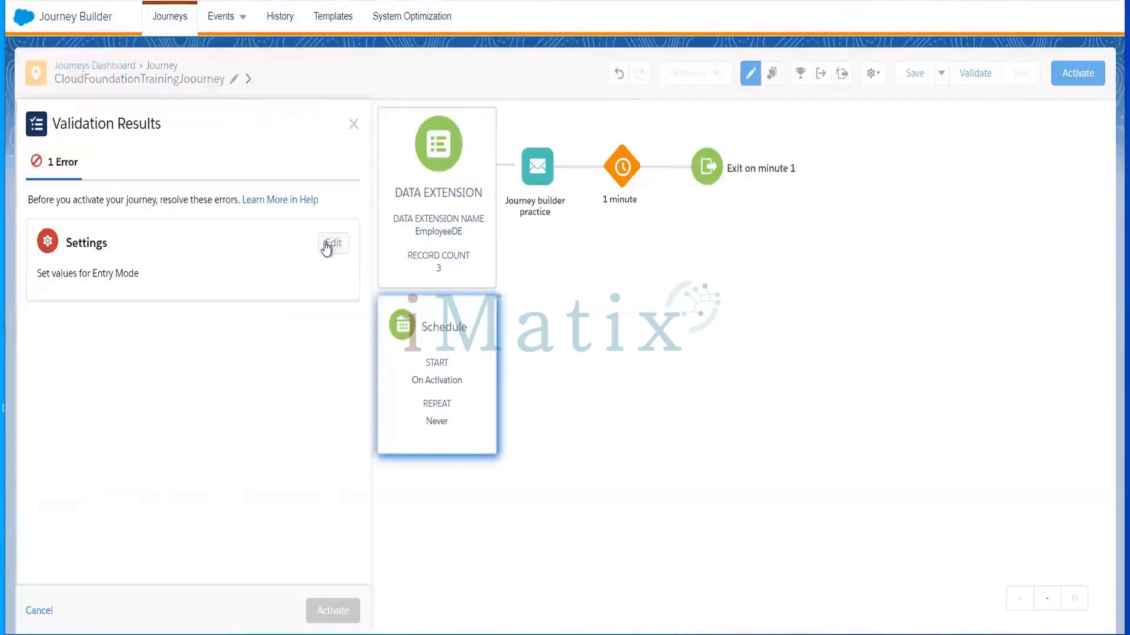
pyautogui.click(327, 245)
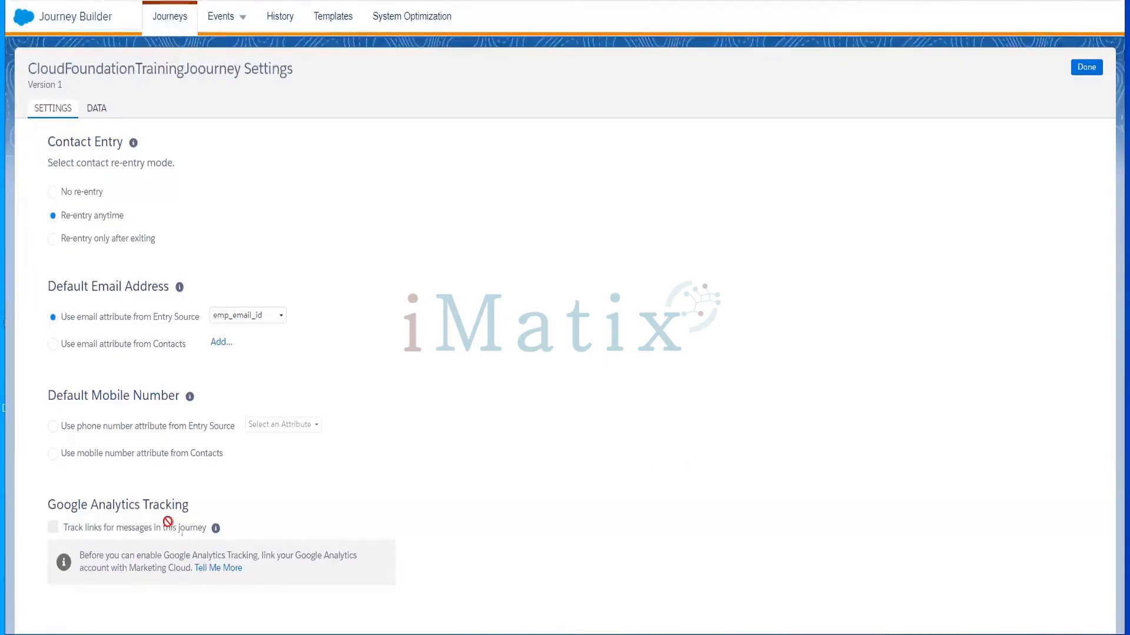
pyautogui.click(1086, 67)
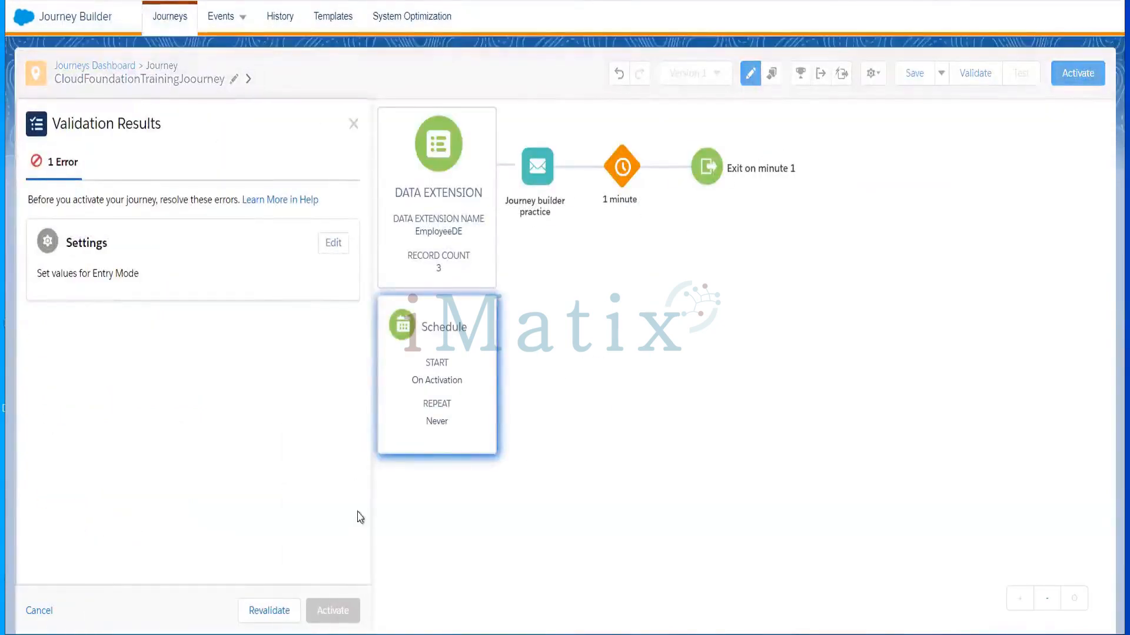
pyautogui.click(270, 611)
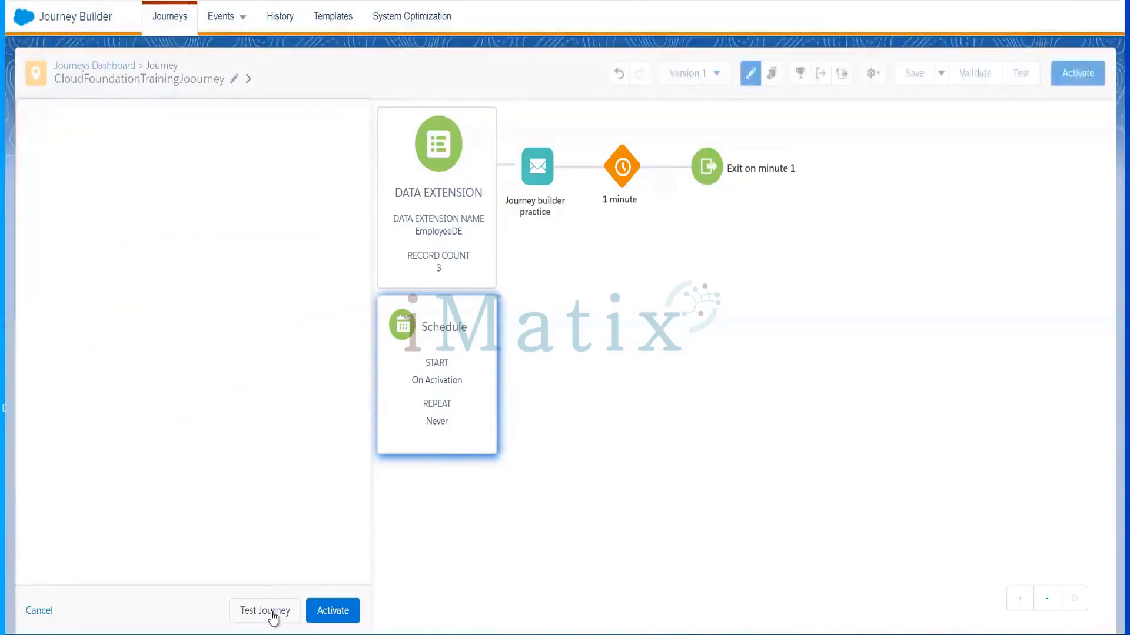
# Activate CloudFoundationTrainingJoourney, dismiss the success message, and go back to the Journeys Dashboard
pyautogui.click(333, 610)
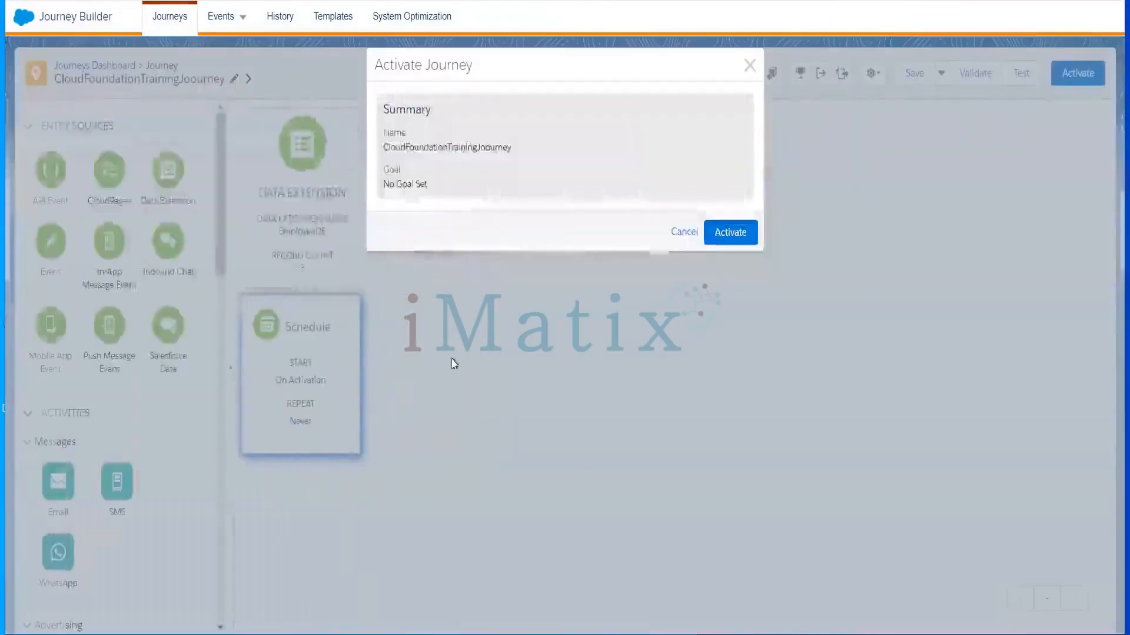
pyautogui.click(729, 233)
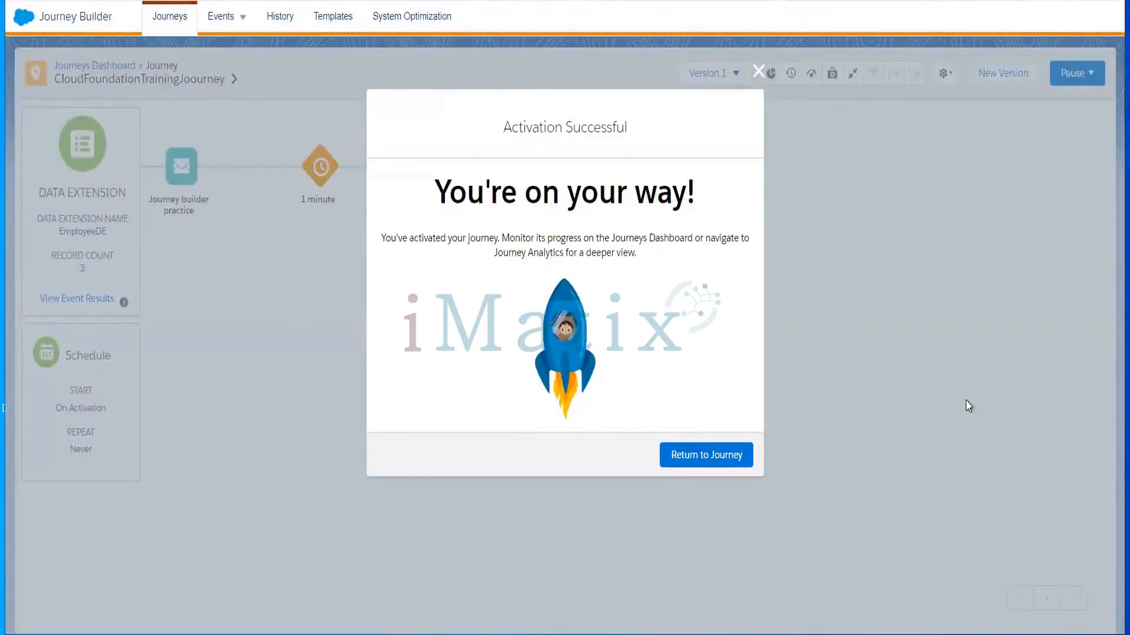
pyautogui.click(702, 462)
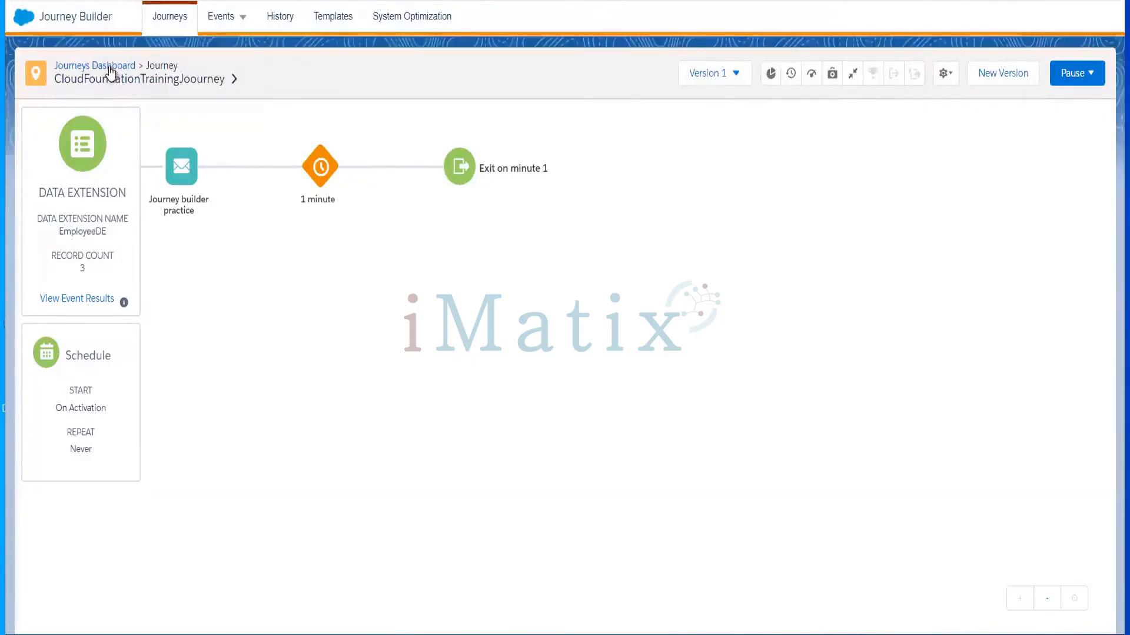
pyautogui.click(110, 66)
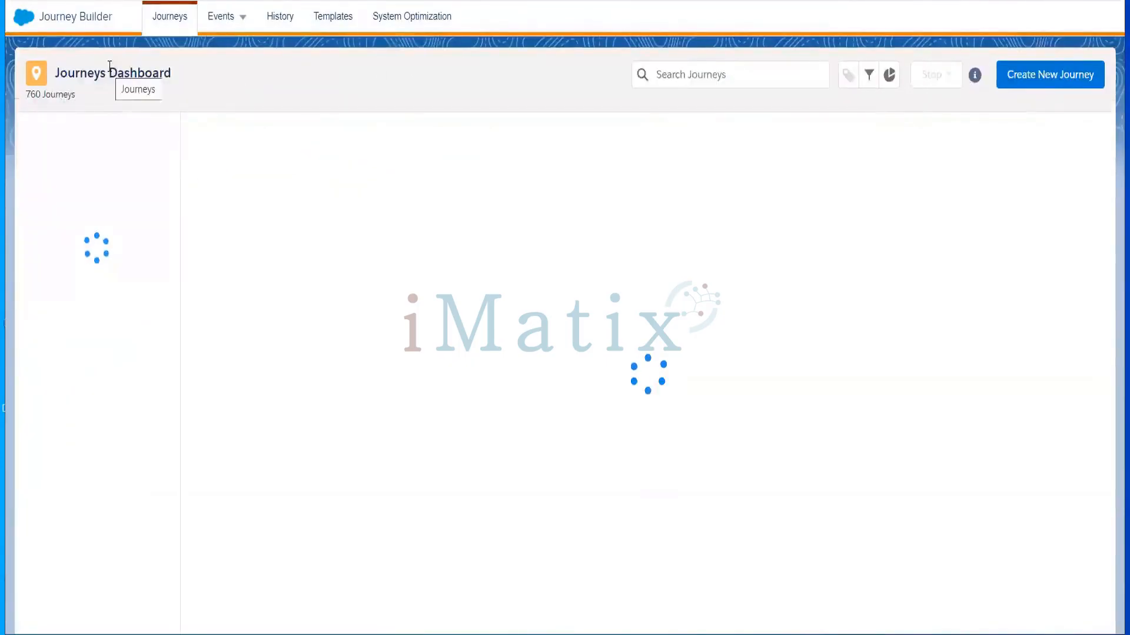